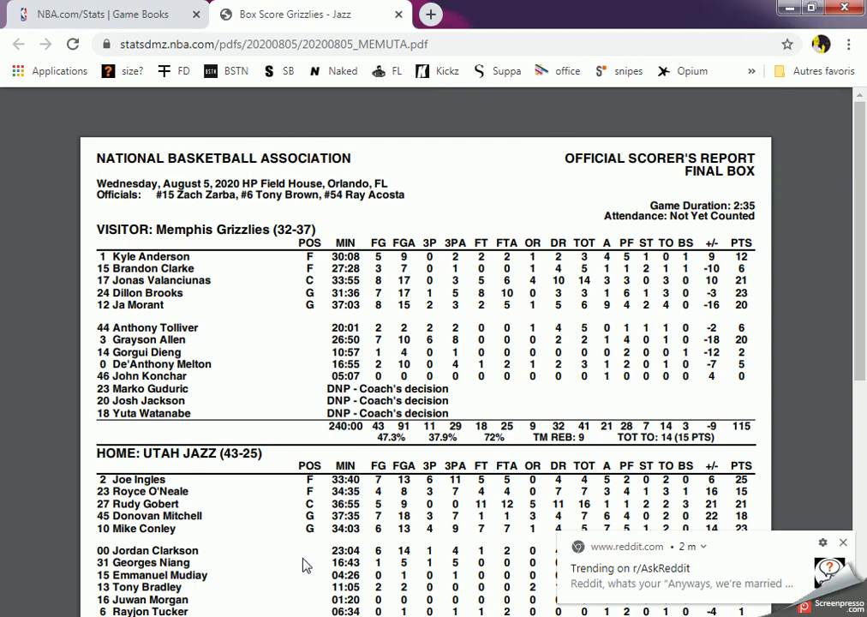
# Step: Switch to the nba01 Excel workbook and fill the Jazz values in D27 and F27 of the Proba sheet with yellow
pyautogui.click(845, 490)
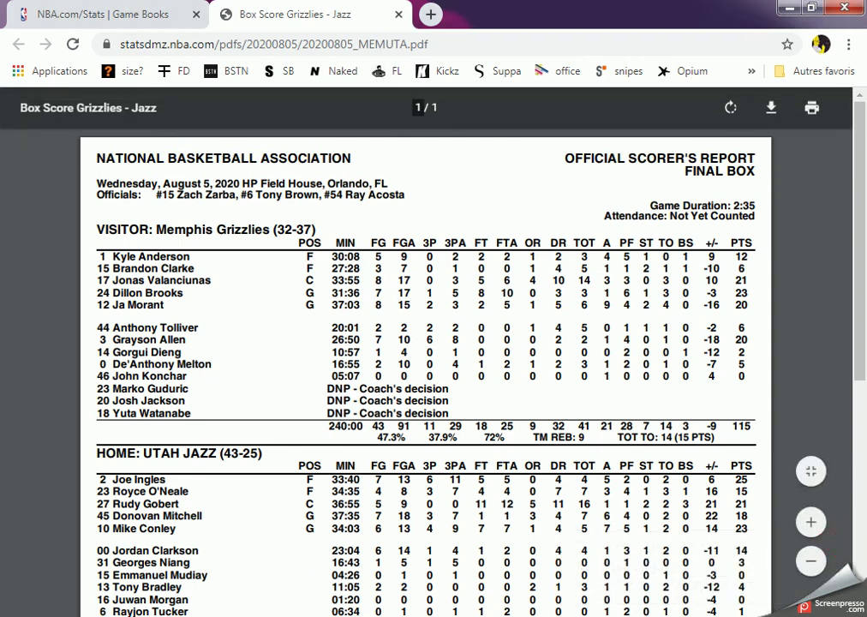
pyautogui.hotkey('alt', 'Tab')
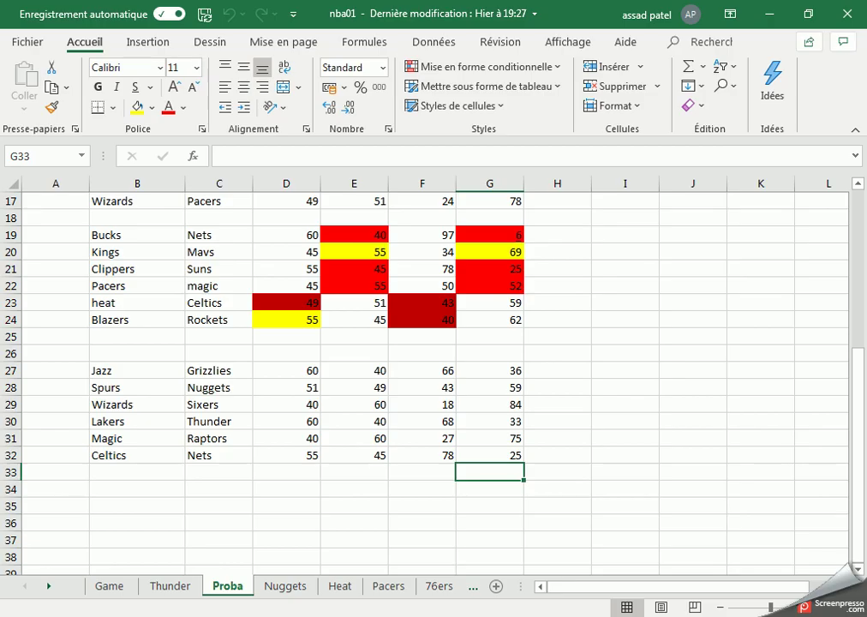
pyautogui.click(285, 373)
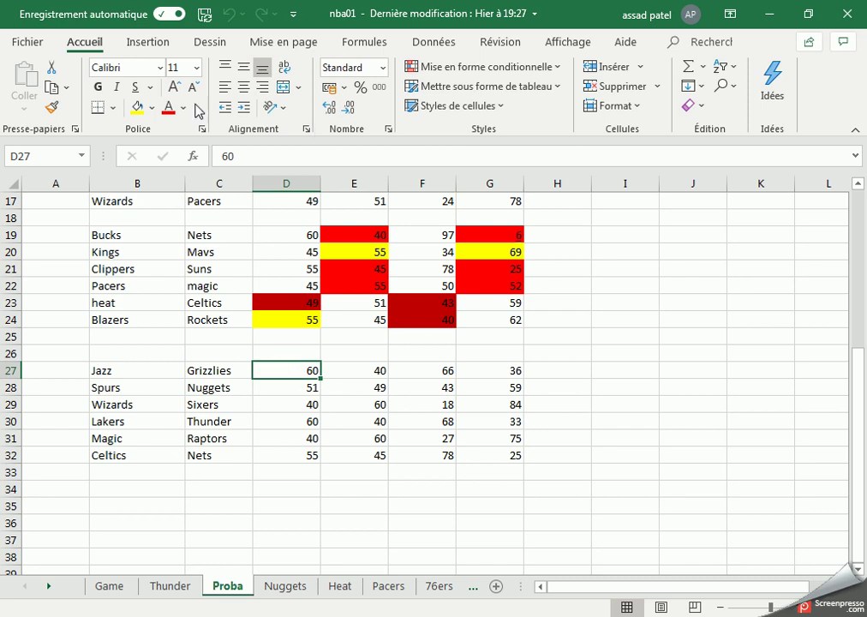
pyautogui.click(143, 111)
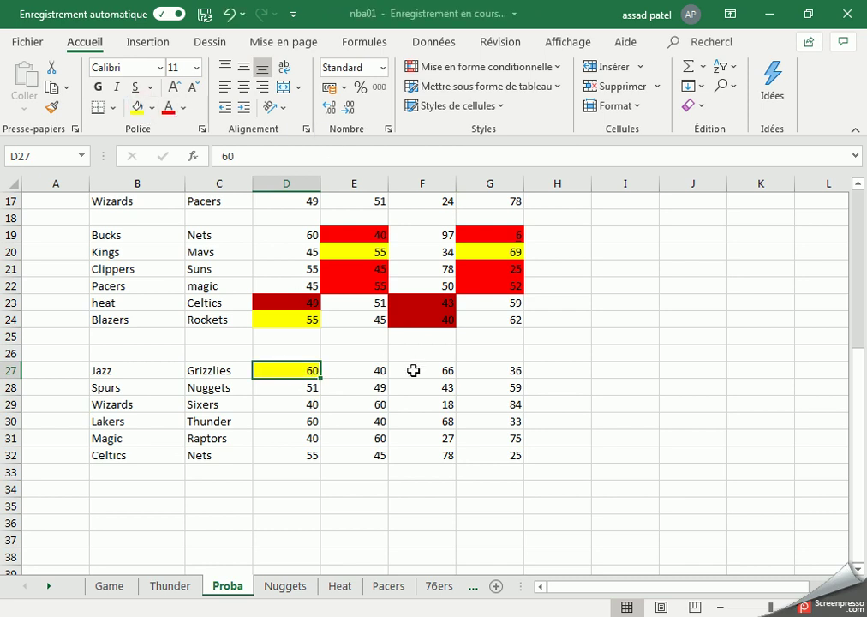
pyautogui.click(417, 373)
pyautogui.click(135, 108)
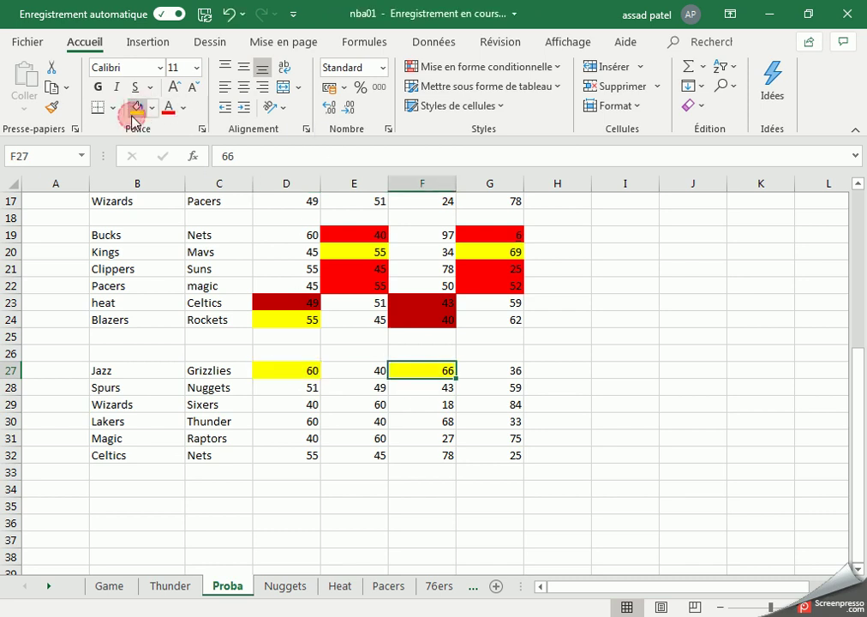
pyautogui.click(338, 451)
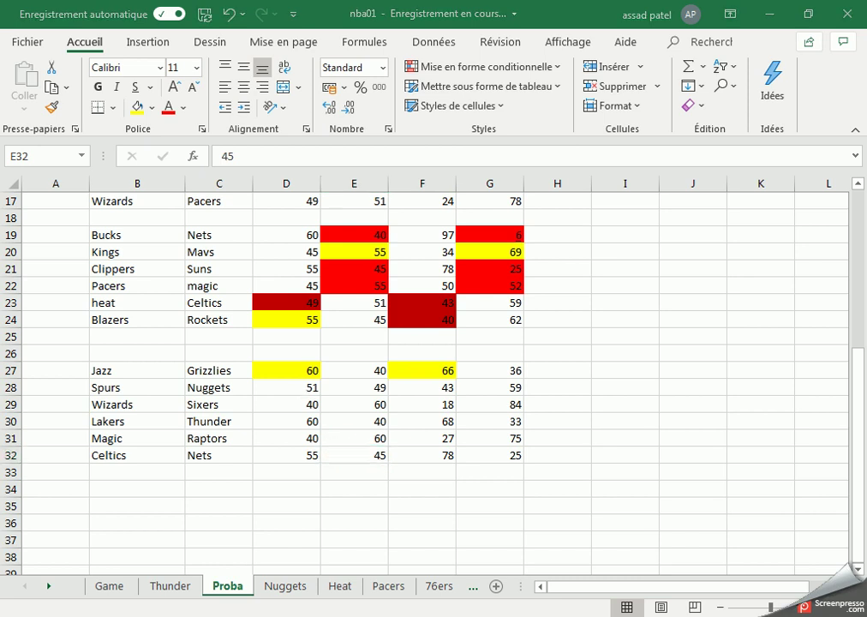
# Step: Check the Grizzlies - Jazz box score in the browser, then open the Grizzlies sheet in the Excel workbook
pyautogui.hotkey('alt', 'Tab')
pyautogui.scroll(-2, 370, 485)
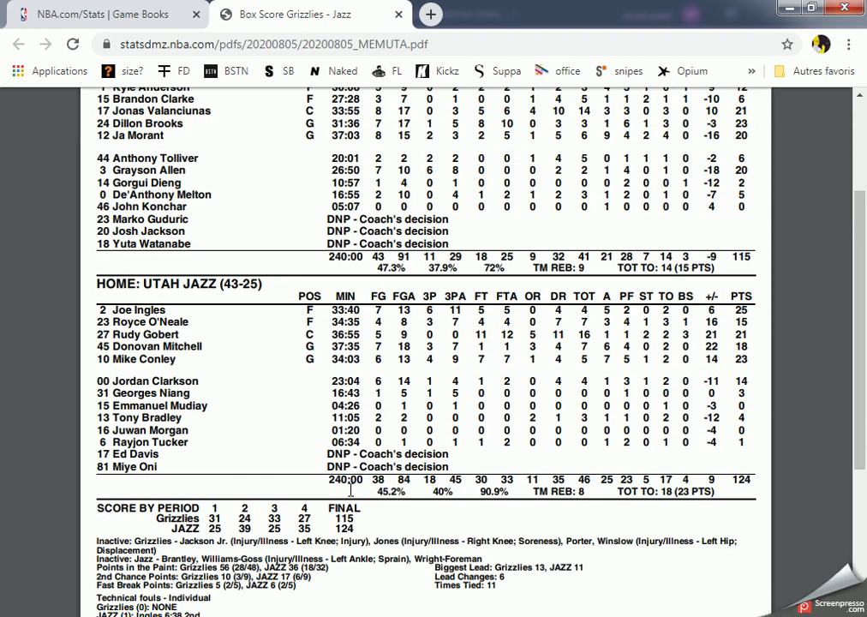
pyautogui.scroll(2, 352, 485)
pyautogui.hotkey('alt', 'Tab')
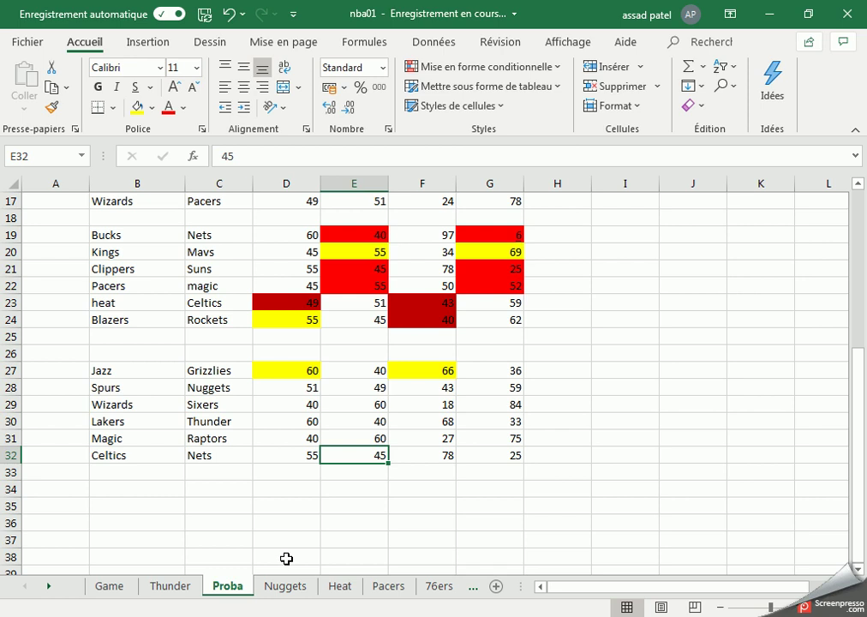
pyautogui.click(49, 586)
pyautogui.click(50, 585)
pyautogui.click(50, 585)
pyautogui.click(50, 585)
pyautogui.click(50, 585)
pyautogui.click(50, 585)
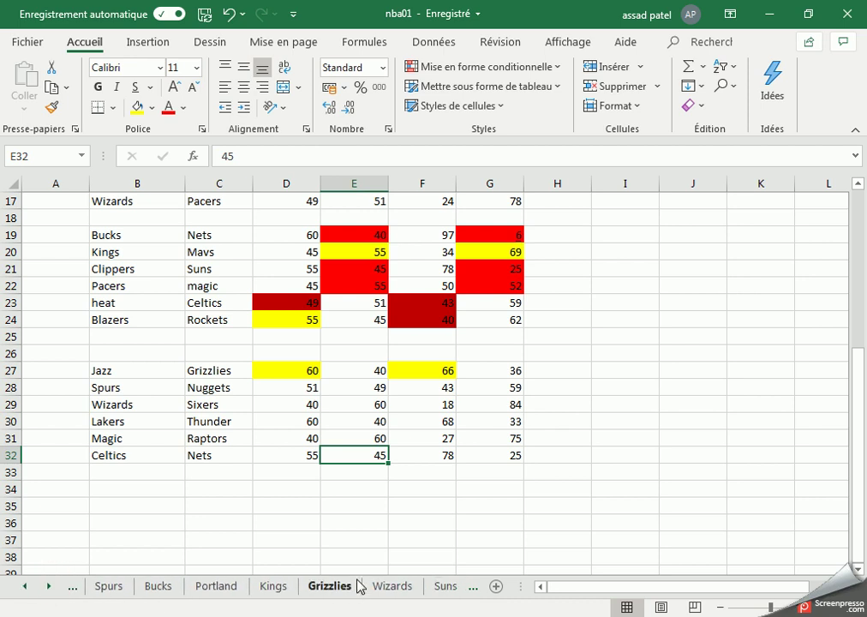
pyautogui.click(331, 586)
# Step: Add the heading Game 4 in G7 and enter Anderson's 12 points from the box score beneath it
pyautogui.click(457, 301)
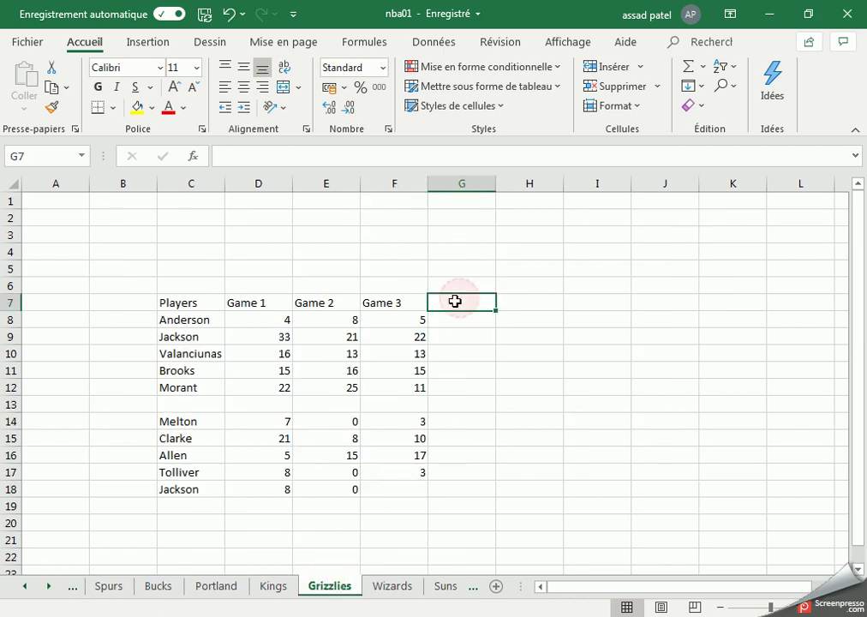
pyautogui.write('Game 4')
pyautogui.hotkey('alt', 'Tab')
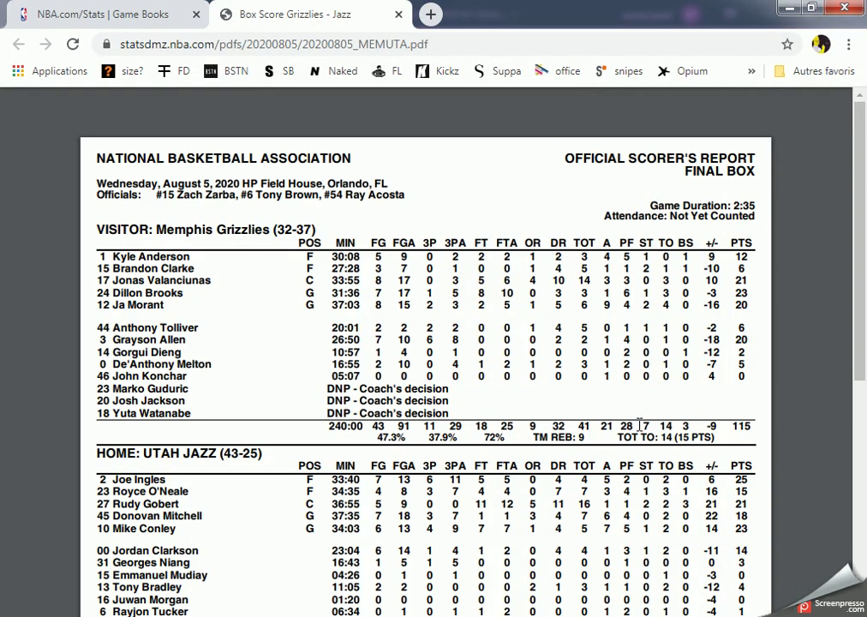
pyautogui.hotkey('alt', 'Tab')
pyautogui.write('12')
pyautogui.press('Return')
pyautogui.hotkey('alt', 'Tab')
pyautogui.hotkey('alt', 'Tab')
# Step: Fill the first Jackson row, C9 to F9, with standard red
pyautogui.moveTo(411, 339); pyautogui.dragTo(193, 335)
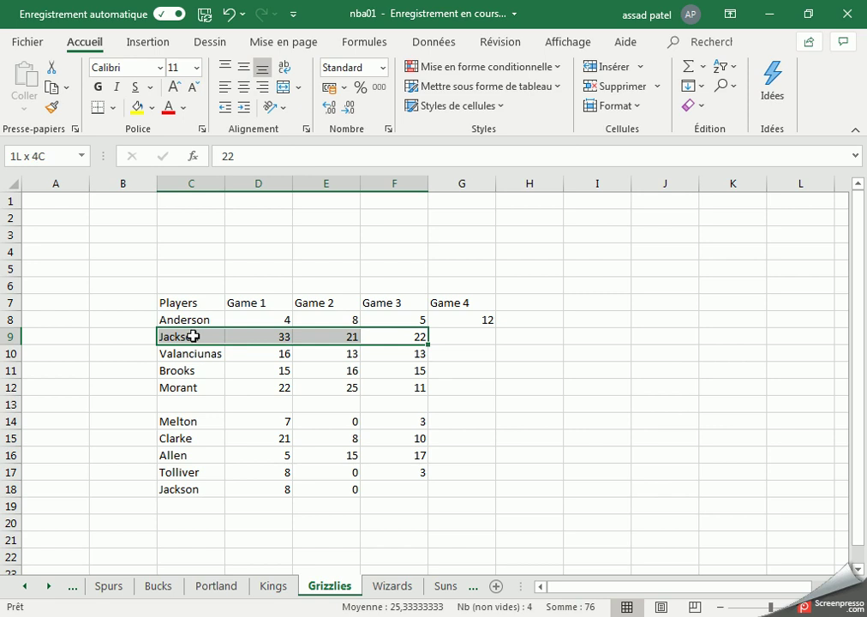
pyautogui.click(151, 107)
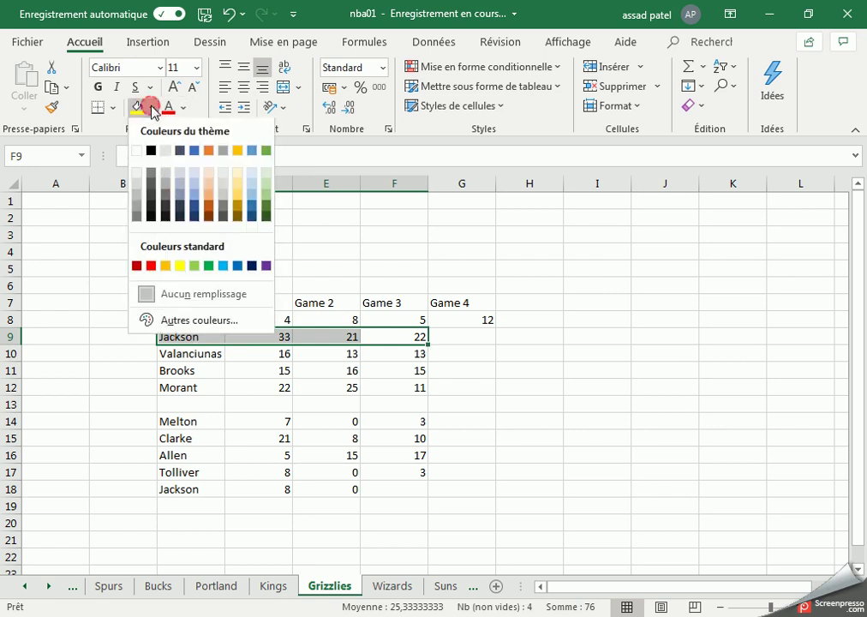
pyautogui.click(151, 266)
pyautogui.click(397, 385)
# Step: Enter the Game 4 points from the browser's box score in Excel: Valanciunas 21, Brooks 23 and Morant 20
pyautogui.hotkey('alt', 'Tab')
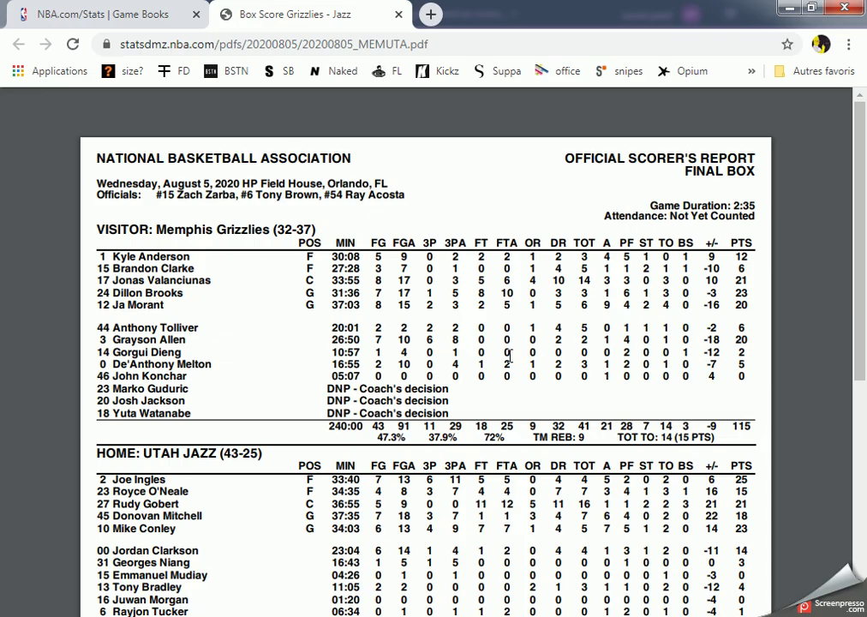
pyautogui.hotkey('alt', 'Tab')
pyautogui.click(466, 358)
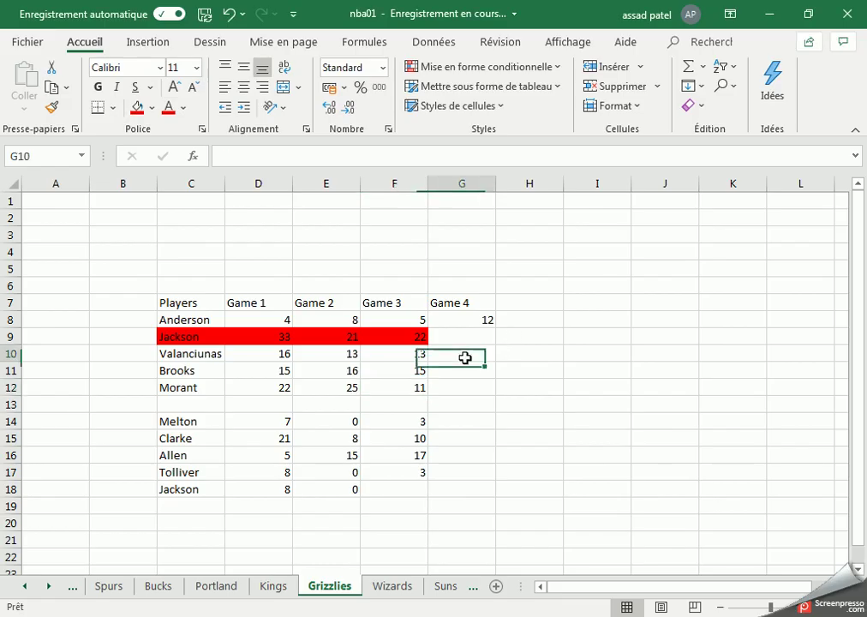
pyautogui.write('21')
pyautogui.press('Return')
pyautogui.hotkey('alt', 'Tab')
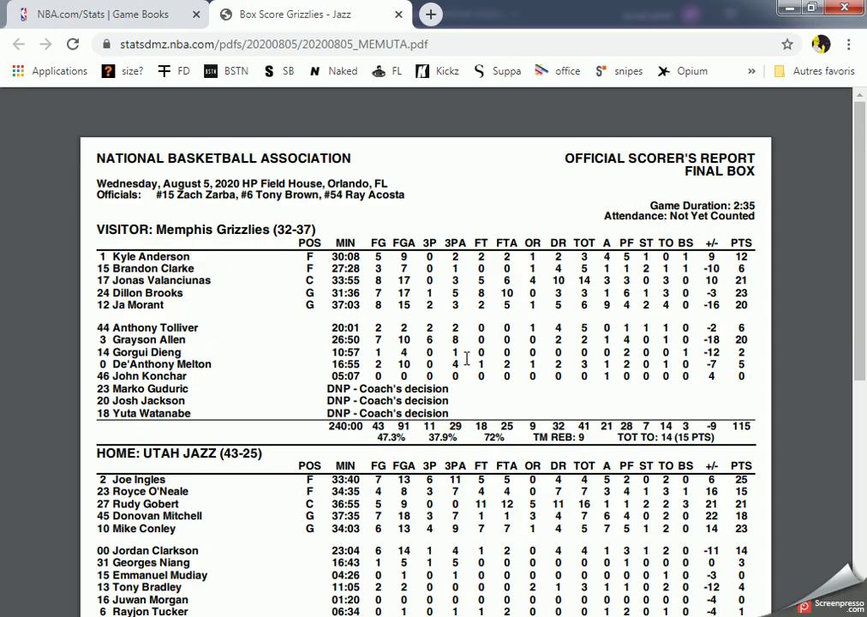
pyautogui.hotkey('alt', 'Tab')
pyautogui.write('23')
pyautogui.press('Return')
pyautogui.write('20')
pyautogui.press('Return')
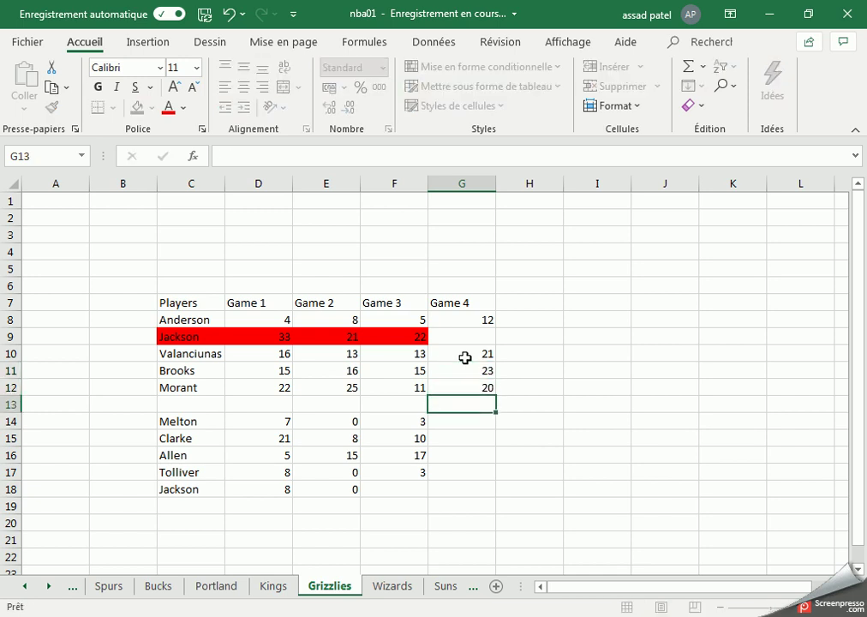
# Step: Look up Tolliver's points in the box score and enter 6 as his Game 4 value in G17
pyautogui.hotkey('alt', 'Tab')
pyautogui.hotkey('alt', 'Tab')
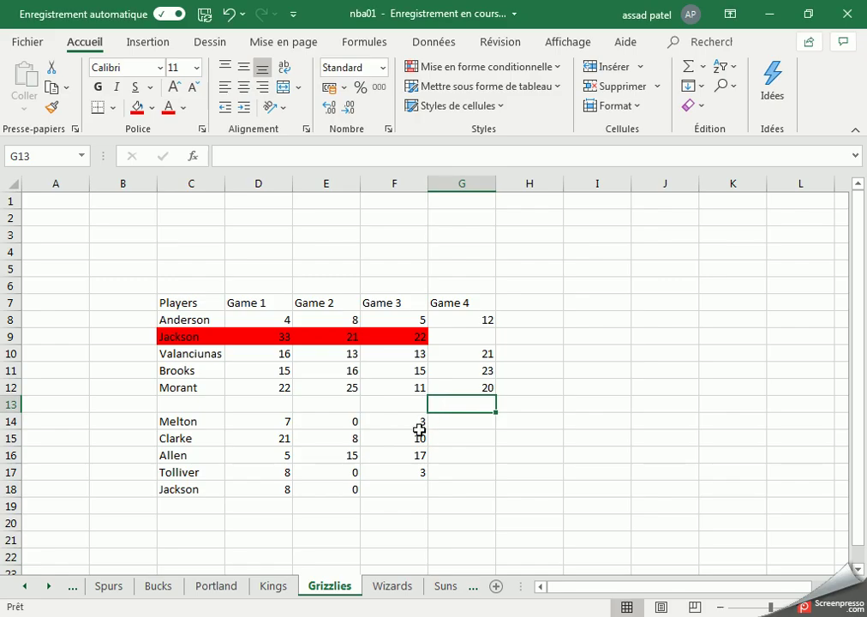
pyautogui.press('Down')
pyautogui.click(458, 474)
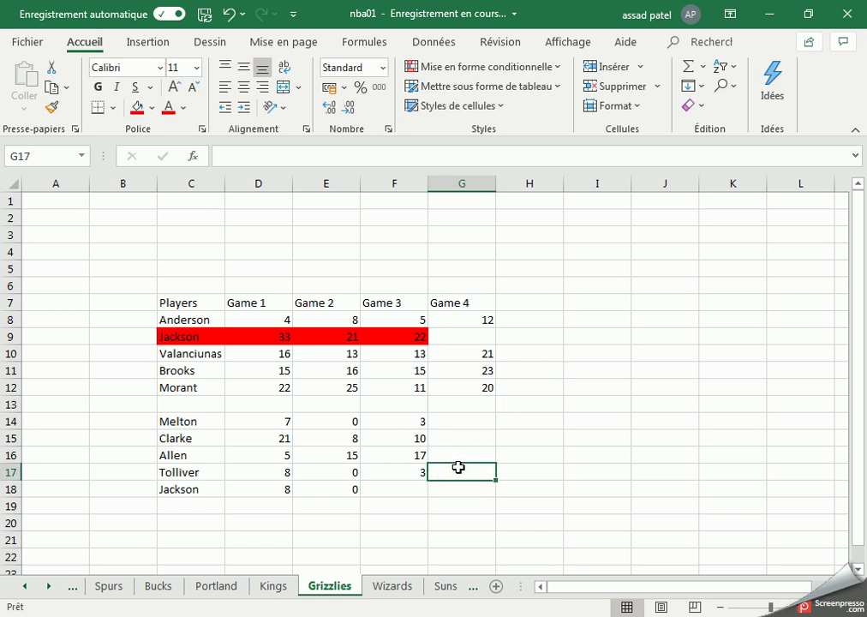
pyautogui.hotkey('alt', 'Tab')
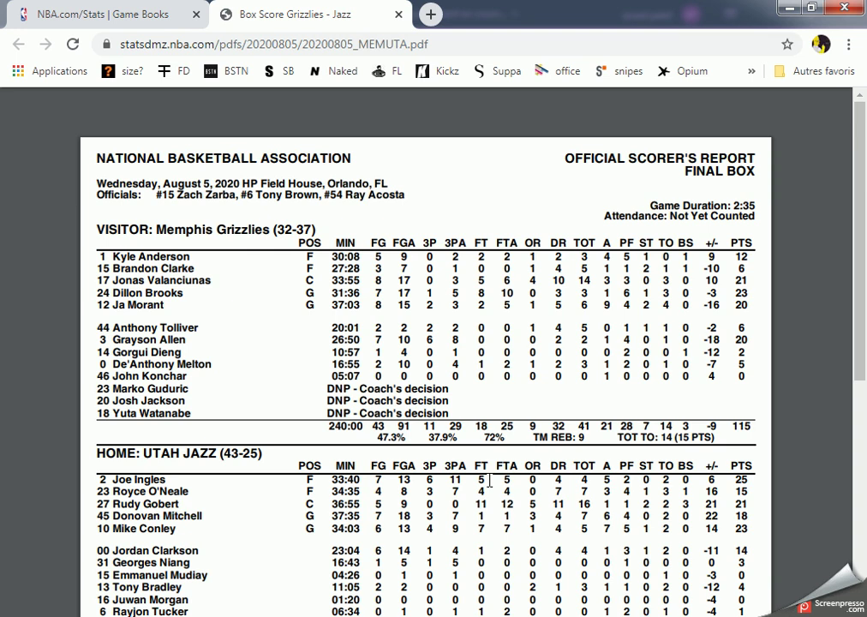
pyautogui.hotkey('alt', 'Tab')
pyautogui.write('6')
pyautogui.press('Return')
# Step: Enter 20 as Allen's Game 4 points in G16
pyautogui.press('Up')
pyautogui.press('Up')
pyautogui.press('Up')
pyautogui.press('Down')
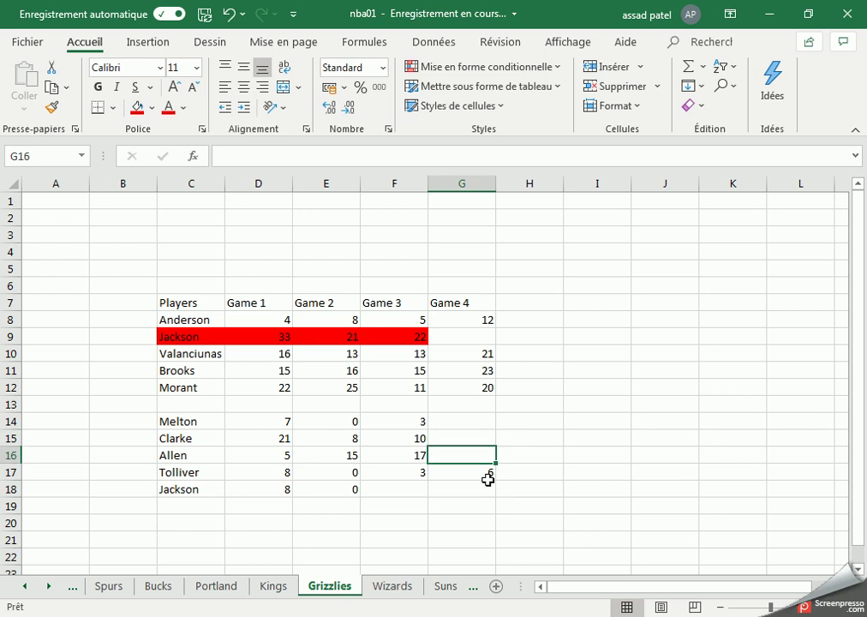
pyautogui.write('20')
pyautogui.press('Left')
# Step: Check the box score for unlisted Grizzlies players and add Deng below the second Jackson in C19
pyautogui.press('Down')
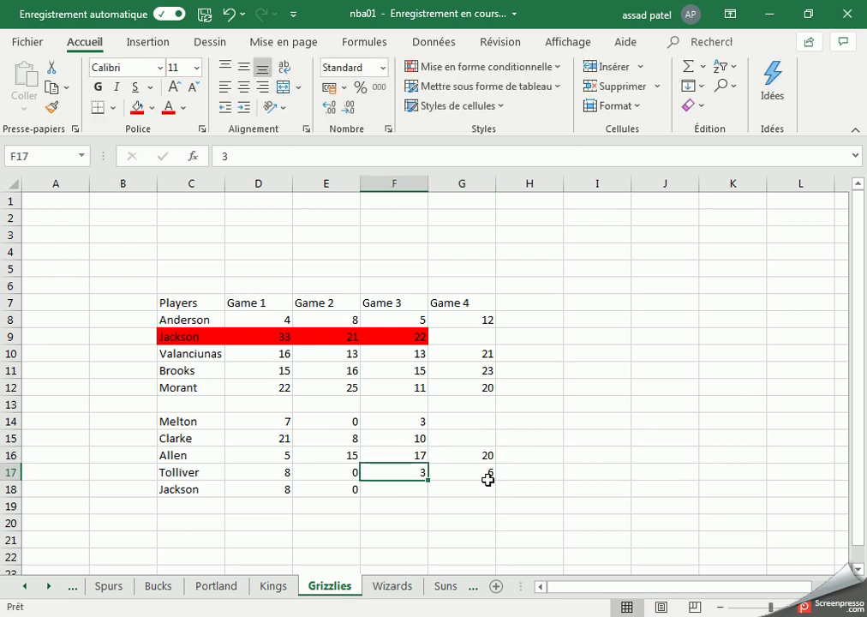
pyautogui.press('Right')
pyautogui.hotkey('alt', 'Tab')
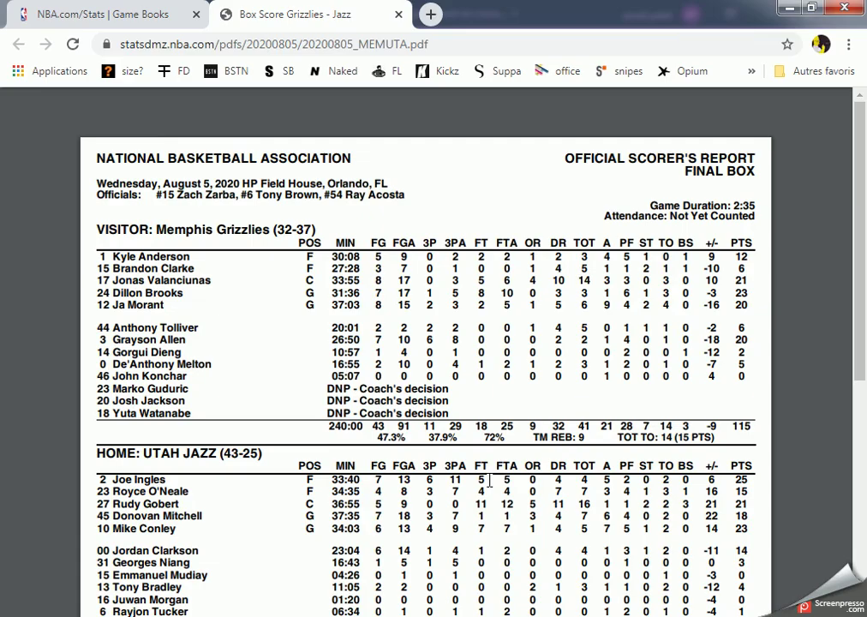
pyautogui.hotkey('alt', 'Tab')
pyautogui.press('Down')
pyautogui.press('Down')
pyautogui.press('Left')
pyautogui.press('Left')
pyautogui.press('Left')
pyautogui.press('Left')
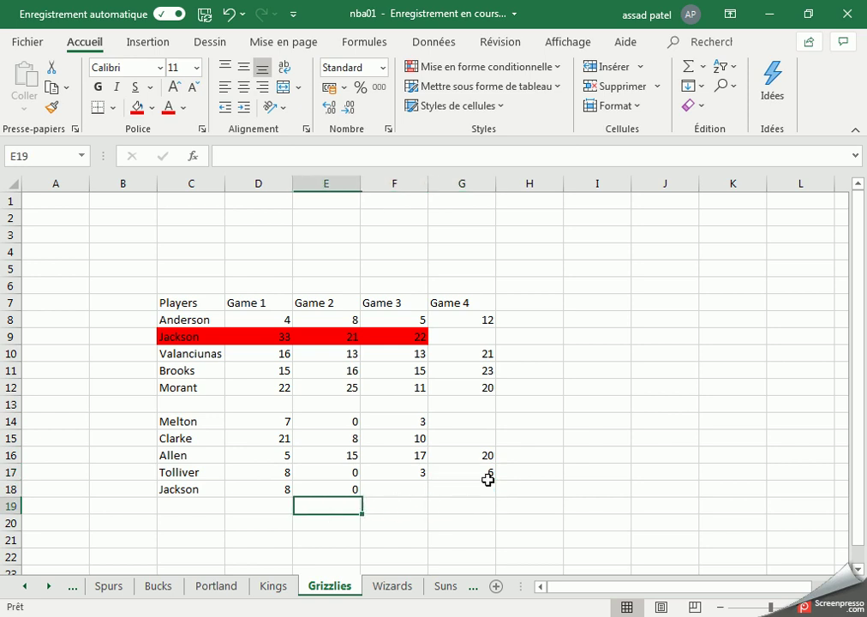
pyautogui.write('Deng')
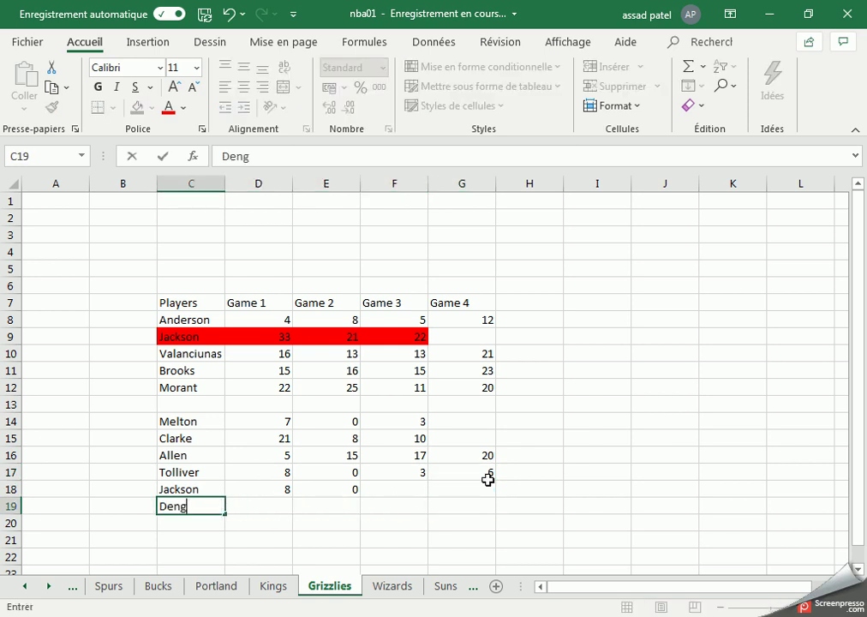
# Step: Look up Deng's points in the box score and enter 2 as his Game 4 value in G19
pyautogui.press('Right')
pyautogui.press('Right')
pyautogui.press('Right')
pyautogui.press('Right')
pyautogui.hotkey('alt', 'Tab')
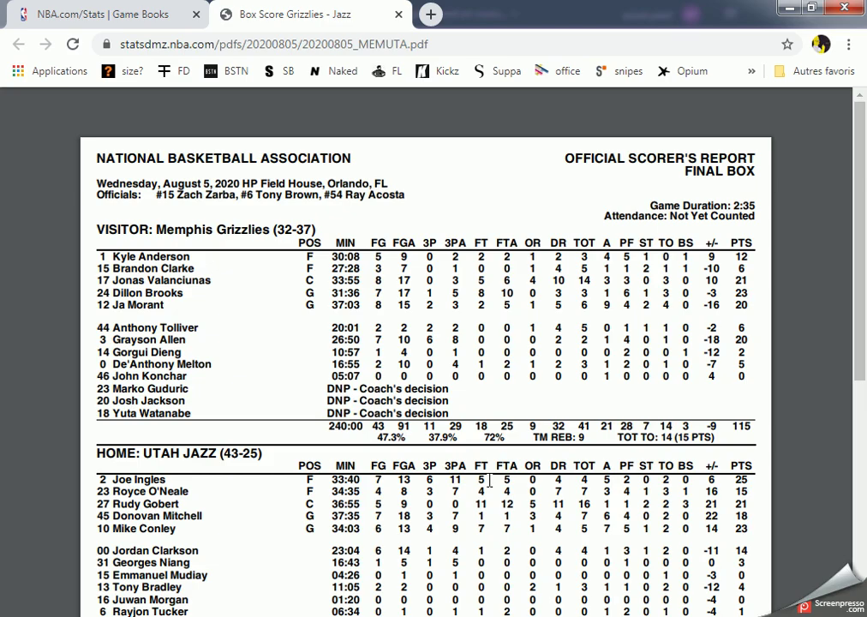
pyautogui.hotkey('alt', 'Tab')
pyautogui.write('2')
pyautogui.press('Up')
# Step: Look up Melton's points in the box score and enter 5 as his Game 4 value in G14
pyautogui.hotkey('alt', 'Tab')
pyautogui.hotkey('alt', 'Tab')
pyautogui.press('Down')
pyautogui.press('Up')
pyautogui.press('Up')
pyautogui.press('Up')
pyautogui.press('Up')
pyautogui.press('Up')
pyautogui.hotkey('alt', 'Tab')
pyautogui.hotkey('alt', 'Tab')
pyautogui.write('5')
pyautogui.press('Return')
# Step: Check the box score for the next unlisted player and add Konchar below Deng in C20
pyautogui.hotkey('alt', 'Tab')
pyautogui.hotkey('alt', 'Tab')
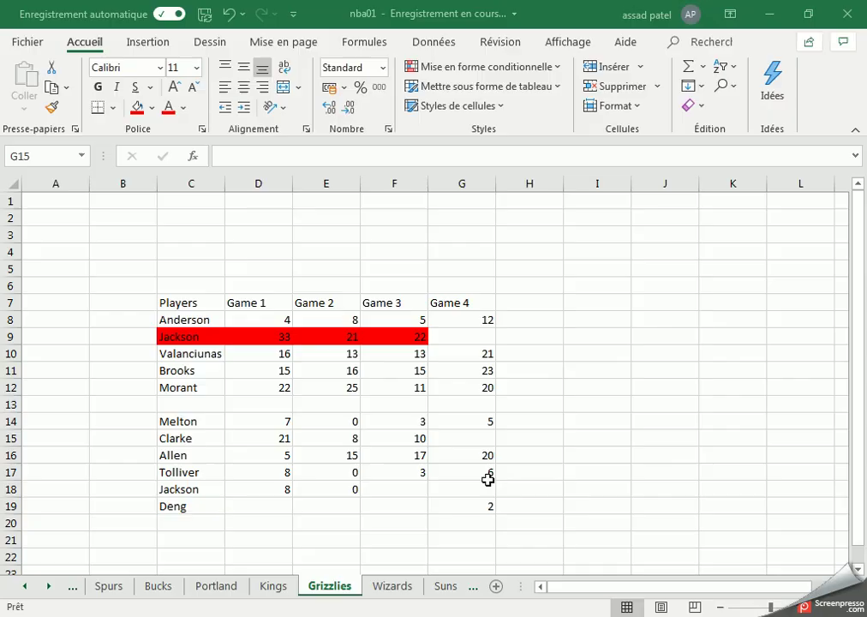
pyautogui.press('Down')
pyautogui.press('Down')
pyautogui.press('Down')
pyautogui.press('Down')
pyautogui.press('Down')
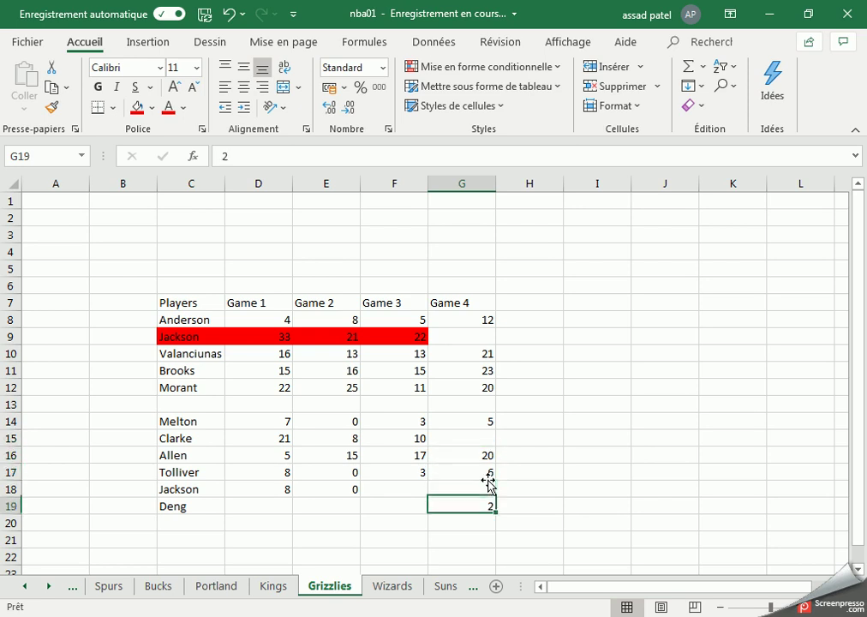
pyautogui.press('Left')
pyautogui.press('Left')
pyautogui.press('Left')
pyautogui.press('Left')
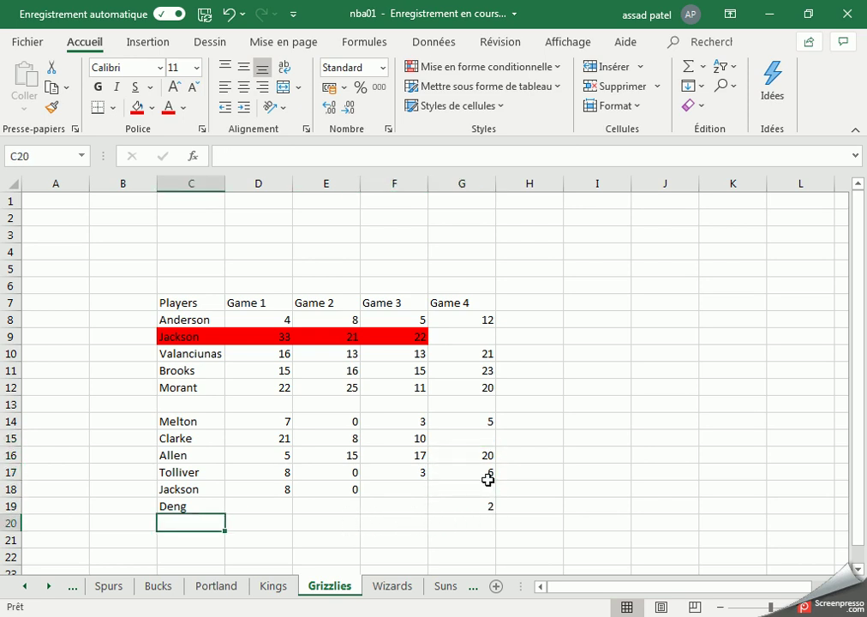
pyautogui.write('Konchar')
# Step: Enter 0 as Konchar's Game 4 points in G20
pyautogui.press('Right')
pyautogui.press('Right')
pyautogui.press('Right')
pyautogui.press('Right')
pyautogui.write('0')
pyautogui.press('Return')
# Step: Look up Clarke's points in the box score and enter 6 as his Game 4 value in G15
pyautogui.hotkey('alt', 'Tab')
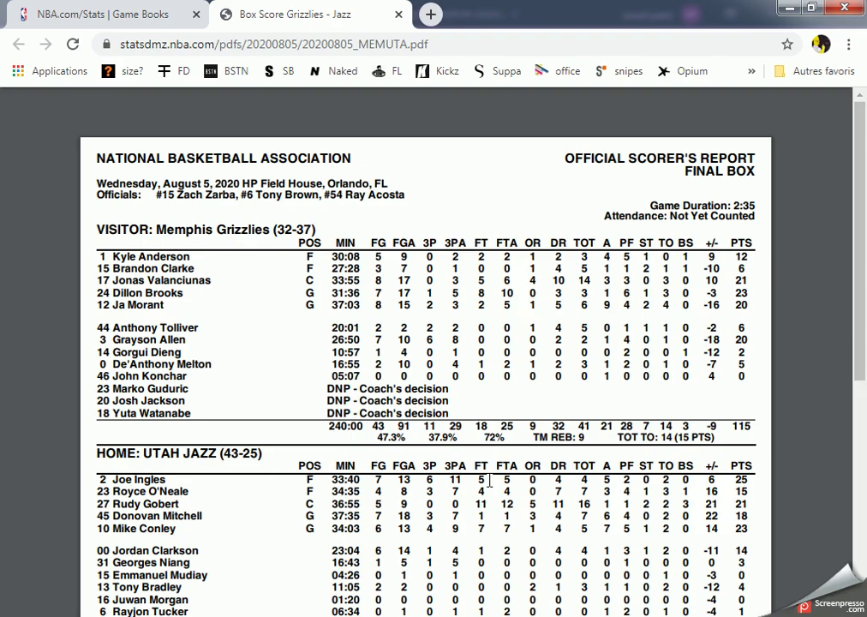
pyautogui.hotkey('alt', 'Tab')
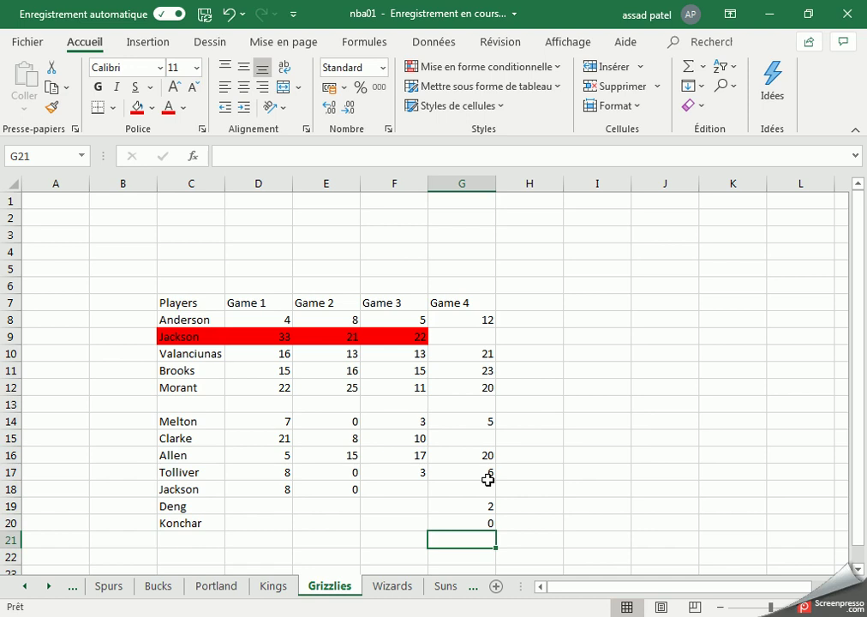
pyautogui.hotkey('alt', 'Tab')
pyautogui.hotkey('alt', 'Tab')
pyautogui.press('Up')
pyautogui.press('Up')
pyautogui.press('Up')
pyautogui.press('Up')
pyautogui.press('Up')
pyautogui.press('Up')
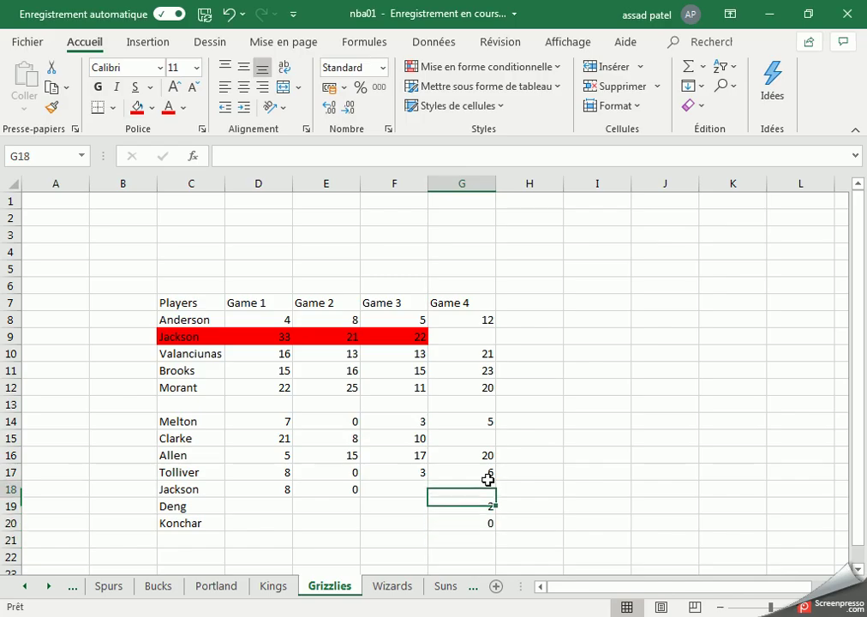
pyautogui.write('6')
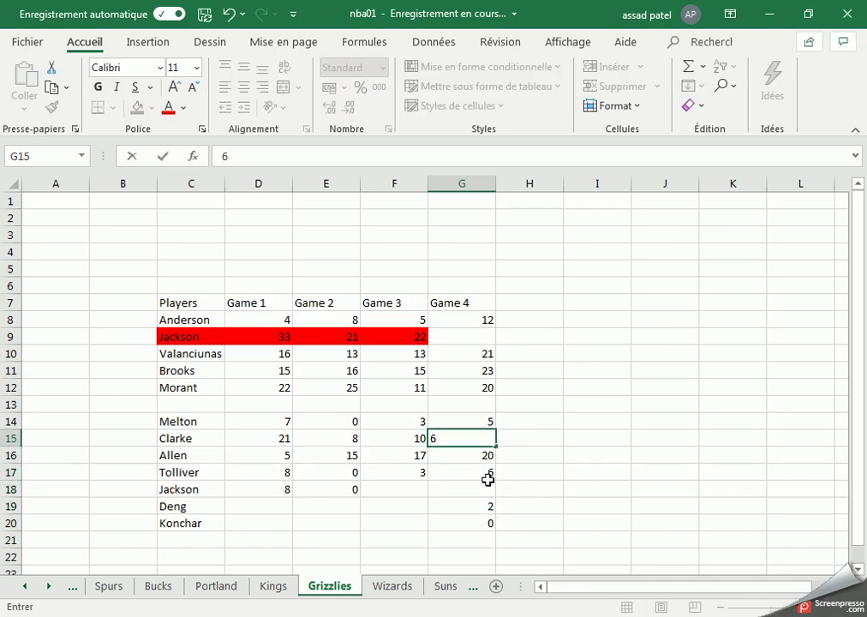
# Step: Total the Grizzlies' Game 4 points in G24 by summing G8:G23, and check the total against the box score
pyautogui.scroll(-2, 488, 479)
pyautogui.click(462, 488)
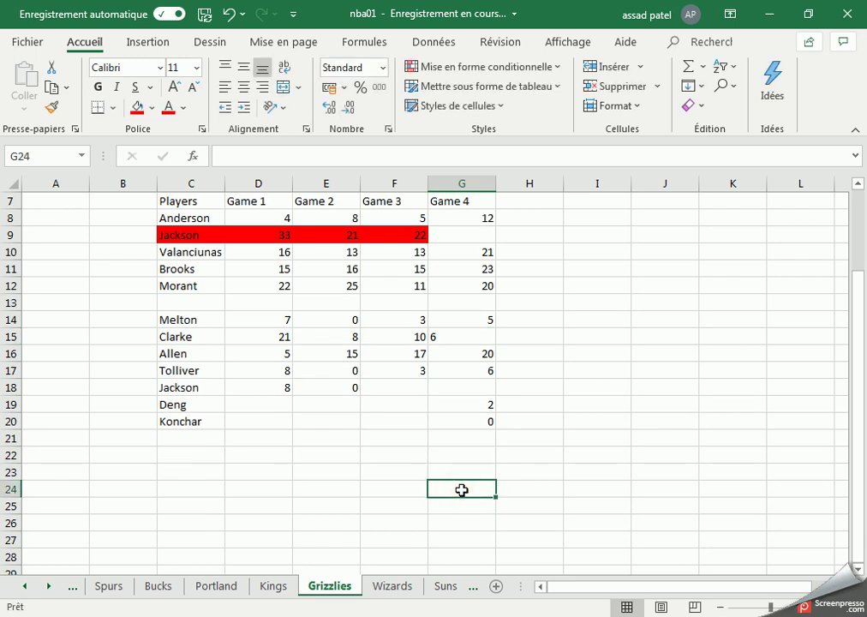
pyautogui.write('=SOMME(')
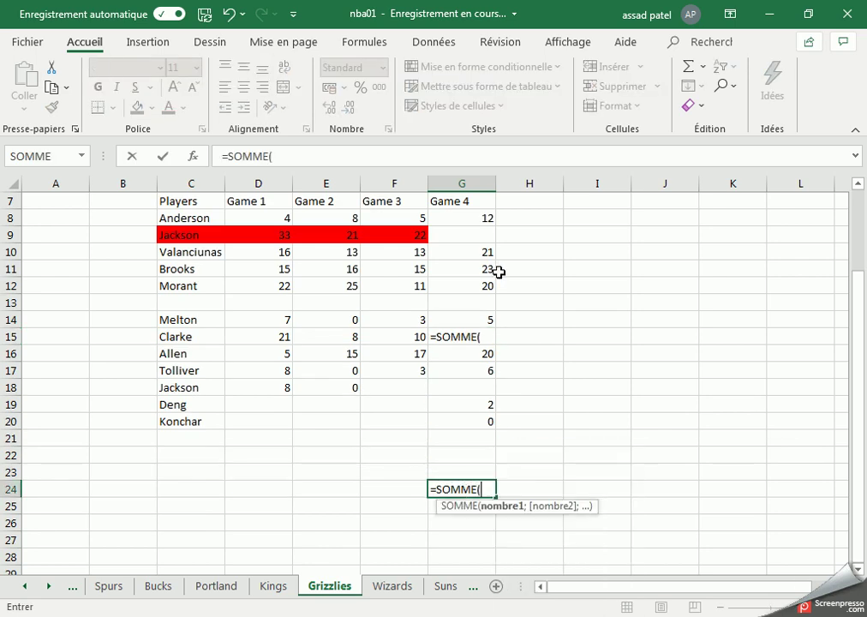
pyautogui.moveTo(477, 217); pyautogui.dragTo(470, 469)
pyautogui.write(')')
pyautogui.press('Return')
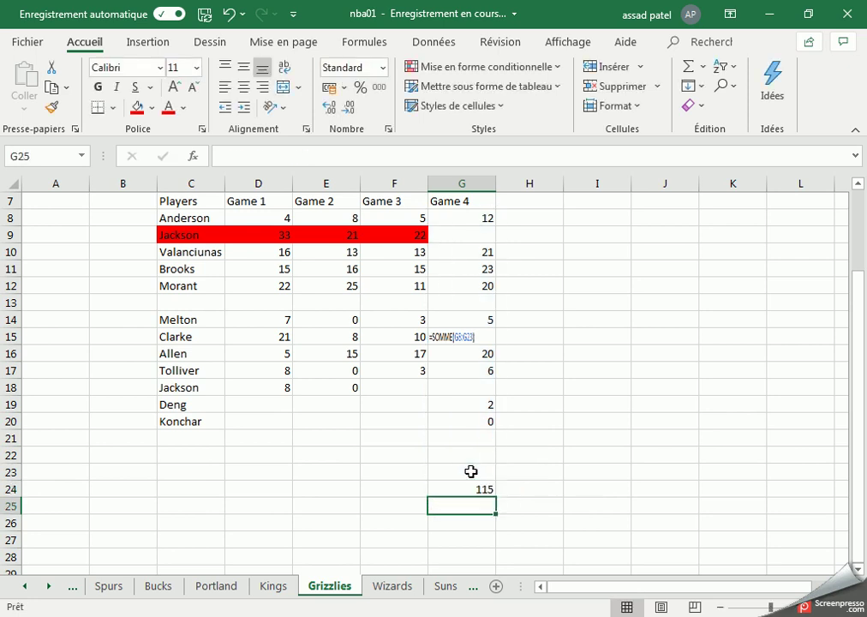
pyautogui.hotkey('alt', 'Tab')
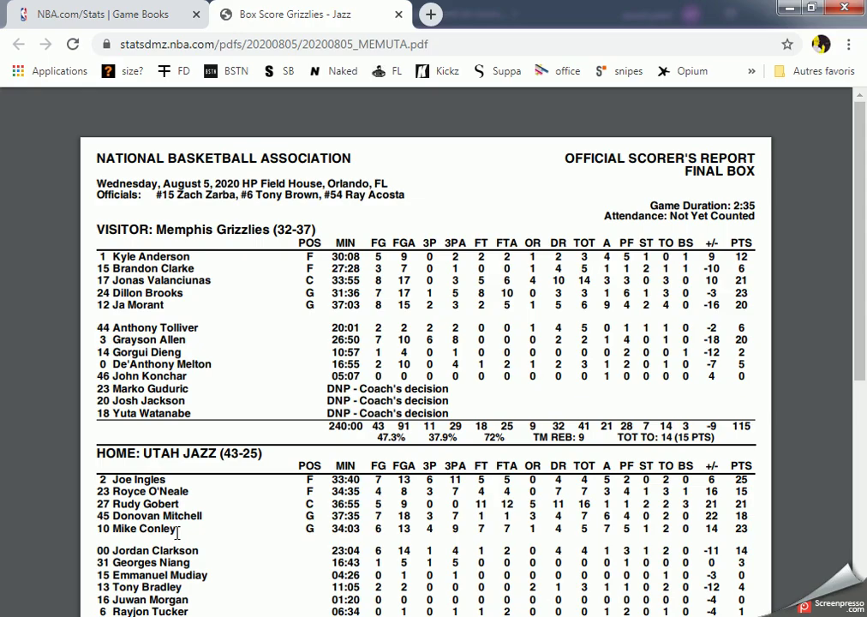
pyautogui.hotkey('alt', 'Tab')
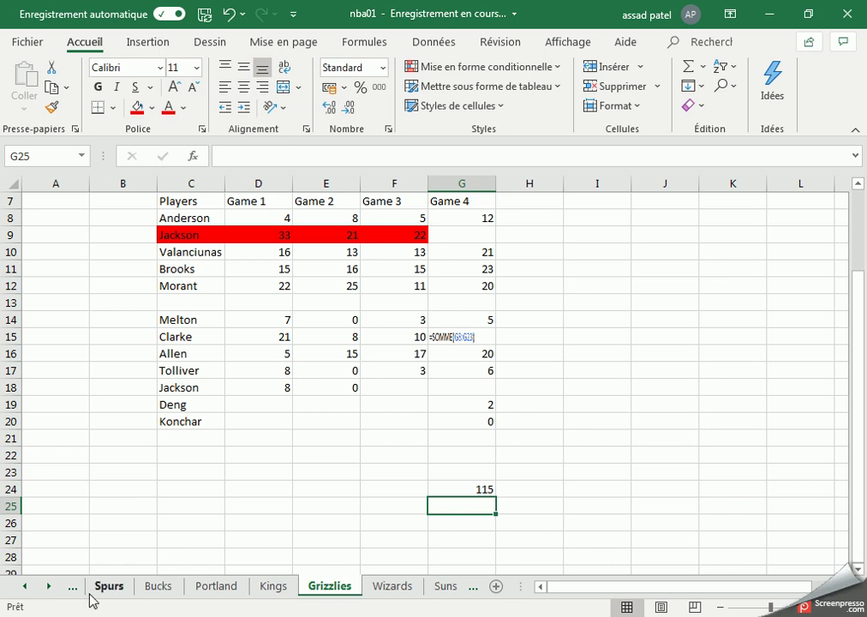
# Step: Go to the Jazz sheet and add a Game 4 heading in G4, after Game 3
pyautogui.click(48, 587)
pyautogui.click(49, 586)
pyautogui.click(48, 587)
pyautogui.click(49, 587)
pyautogui.click(49, 587)
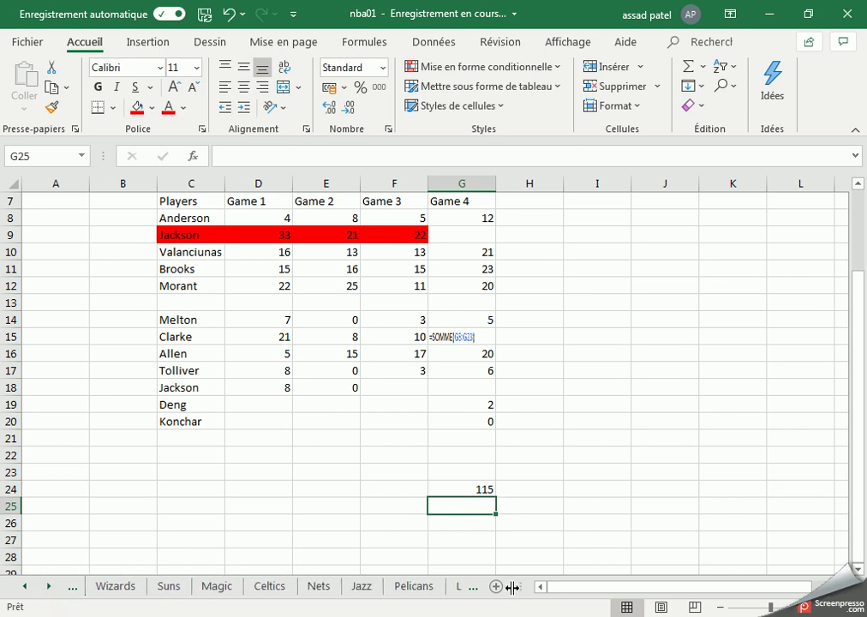
pyautogui.click(363, 587)
pyautogui.click(427, 255)
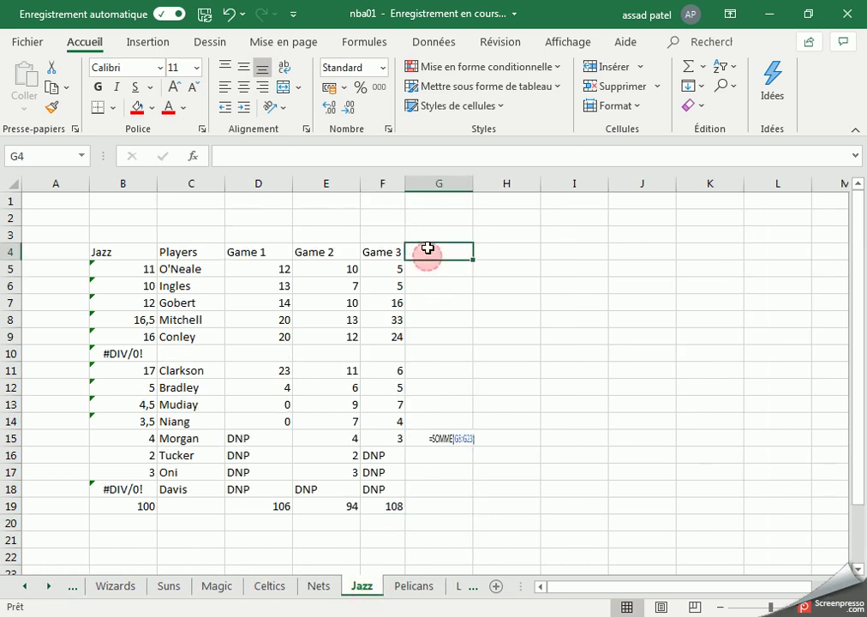
pyautogui.write('Game 4')
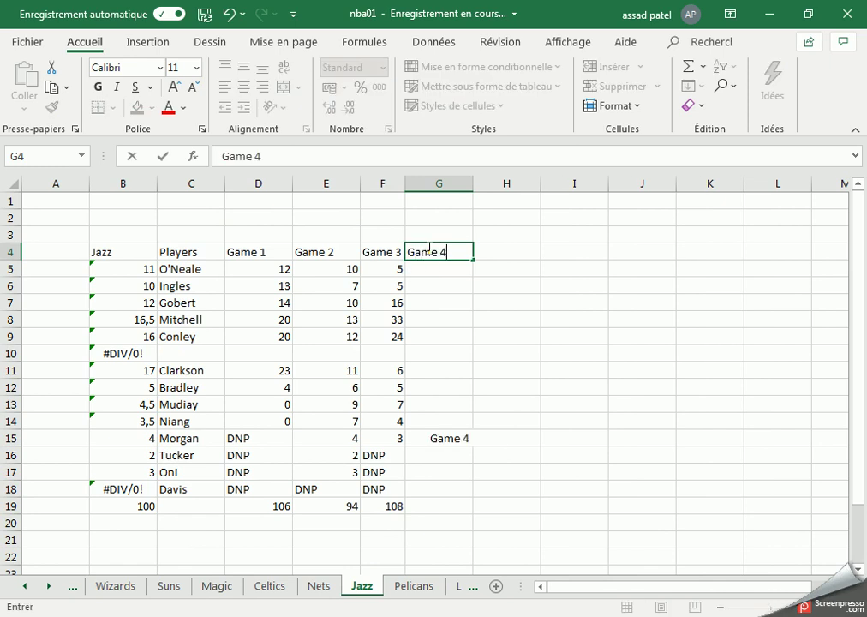
pyautogui.press('Return')
# Step: Look up Ingles's points in the Jazz box score and enter 25 as his Game 4 value in G6
pyautogui.click(495, 490)
pyautogui.click(445, 439)
pyautogui.click(426, 267)
pyautogui.hotkey('alt', 'Tab')
pyautogui.scroll(-3, 511, 413)
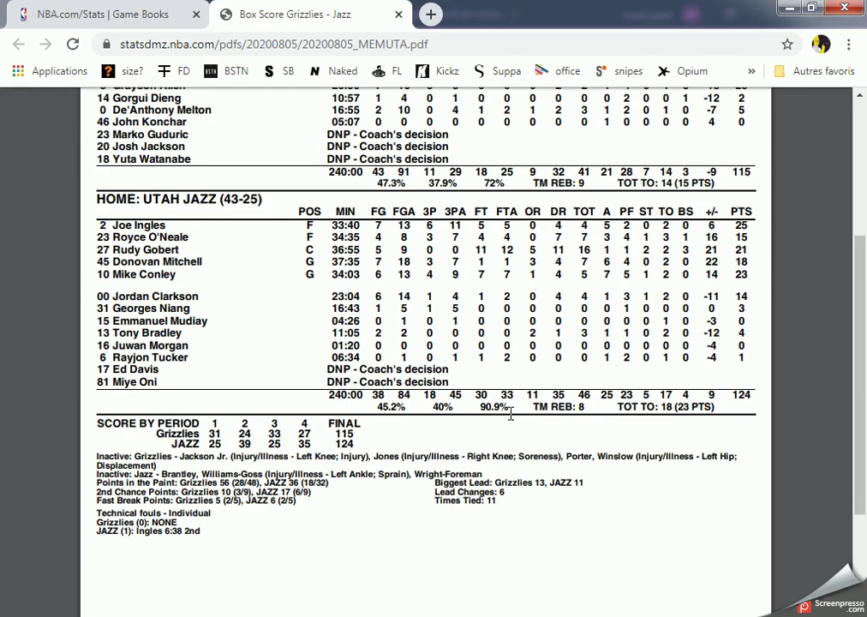
pyautogui.hotkey('alt', 'Tab')
pyautogui.click(457, 285)
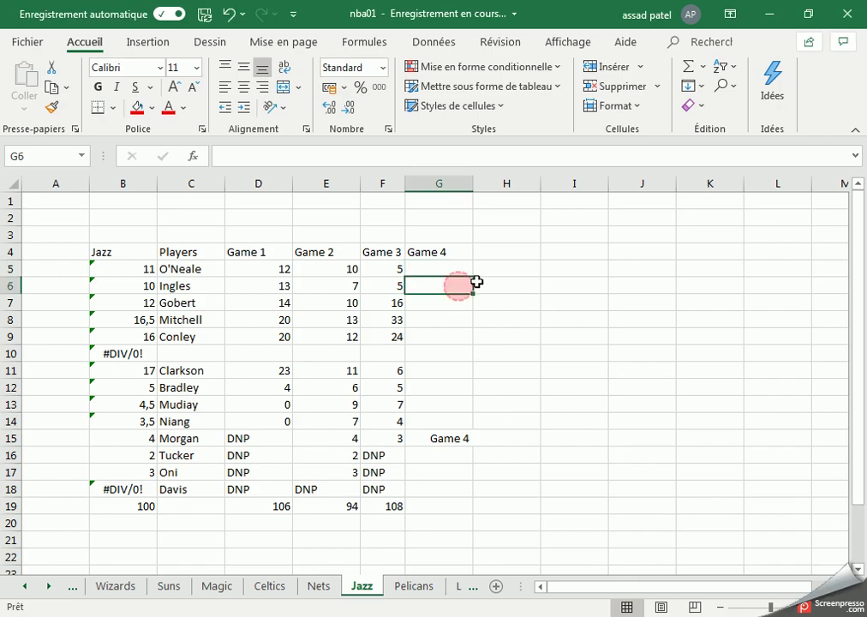
pyautogui.write('25')
pyautogui.press('Return')
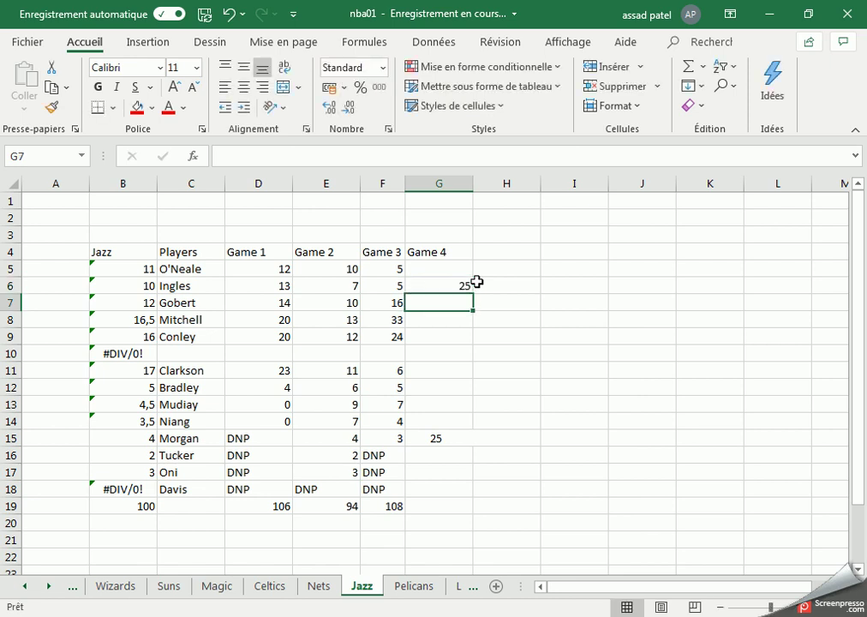
# Step: Try to replace the stray value shown in Morgan's Game 4 cell G15 by entering 15
pyautogui.press('Down')
pyautogui.press('Down')
pyautogui.press('Down')
pyautogui.press('Down')
pyautogui.press('Down')
pyautogui.press('Down')
pyautogui.press('Down')
pyautogui.press('Down')
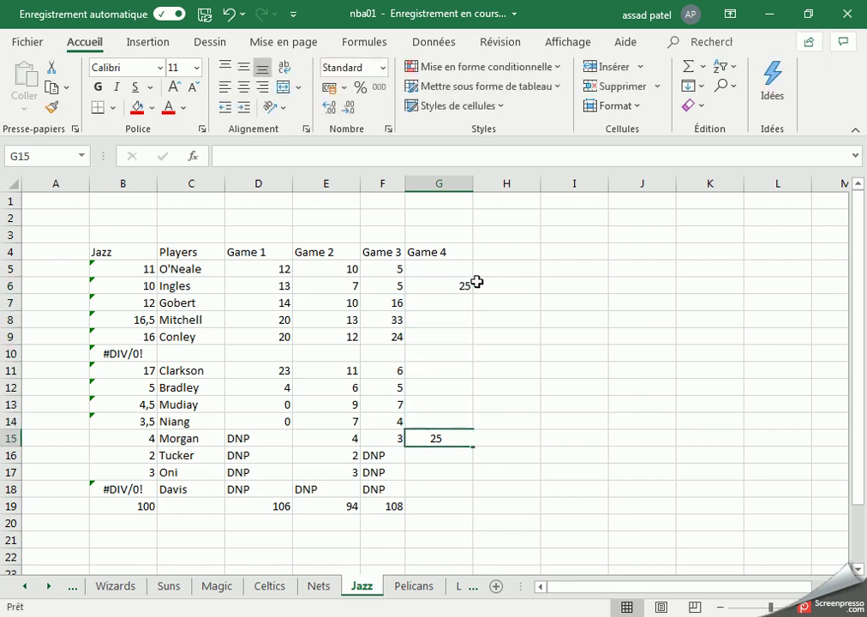
pyautogui.click(511, 439)
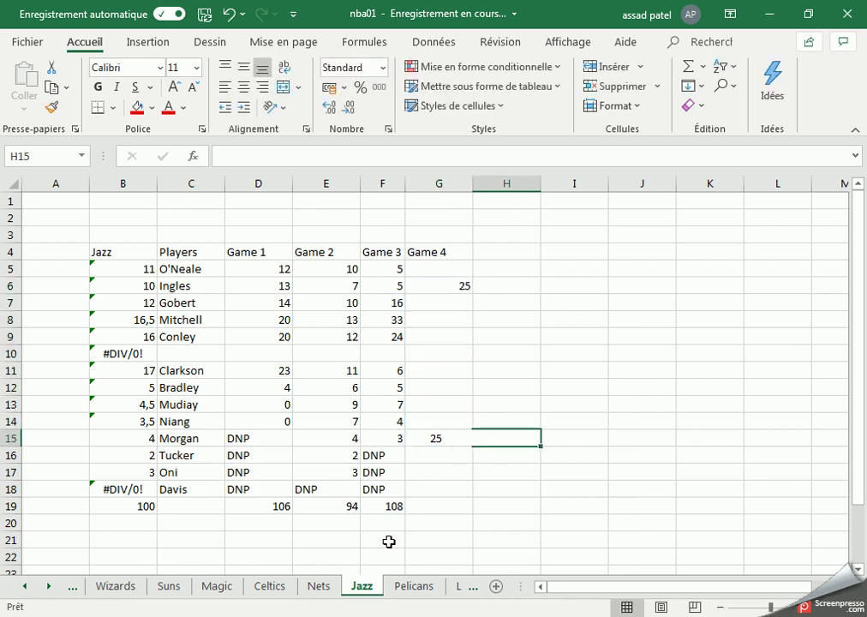
pyautogui.click(319, 586)
pyautogui.click(363, 585)
pyautogui.click(440, 447)
pyautogui.click(441, 440)
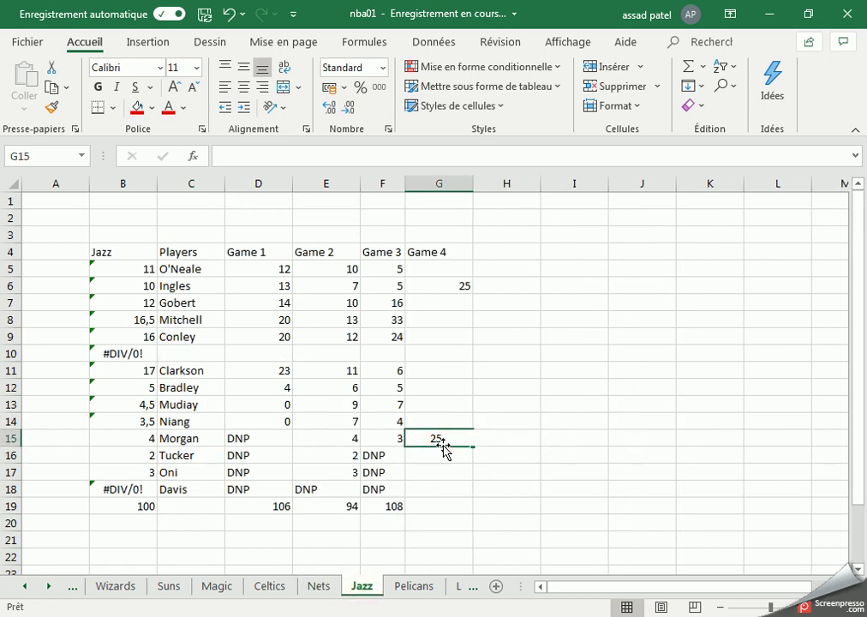
pyautogui.write('1')
pyautogui.click(459, 413)
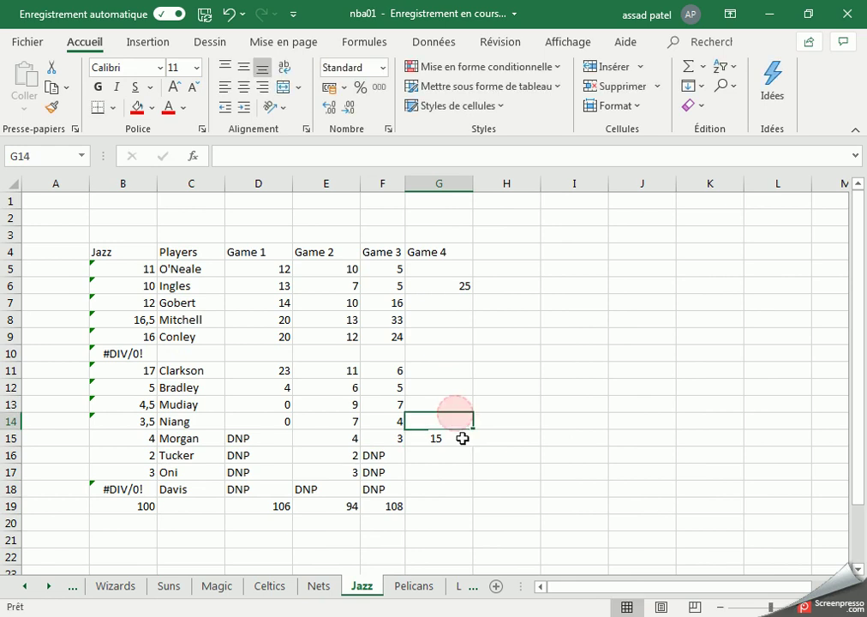
pyautogui.click(453, 441)
# Step: Look up O'Neale's points in the box score and enter 15 as his Game 4 value in G5
pyautogui.click(461, 289)
pyautogui.hotkey('alt', 'Tab')
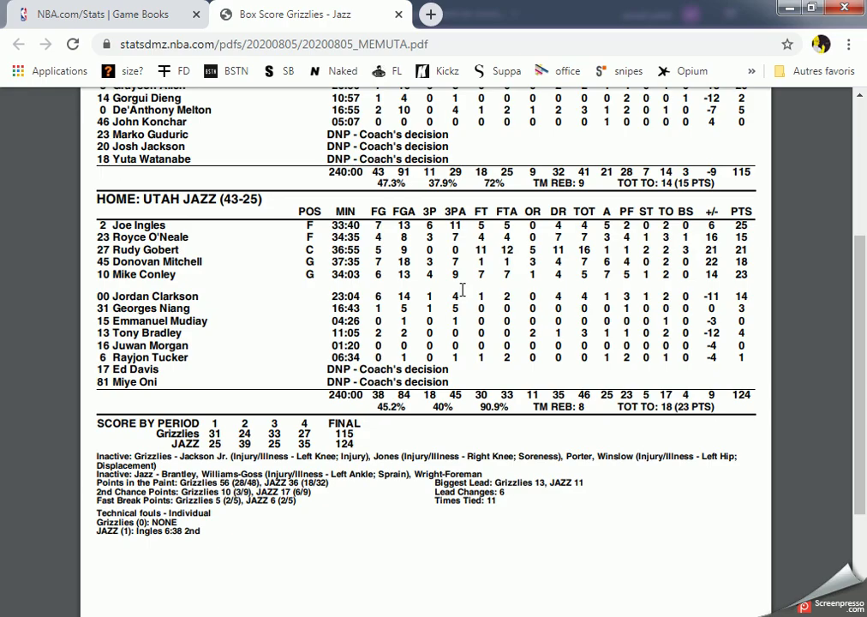
pyautogui.hotkey('alt', 'Tab')
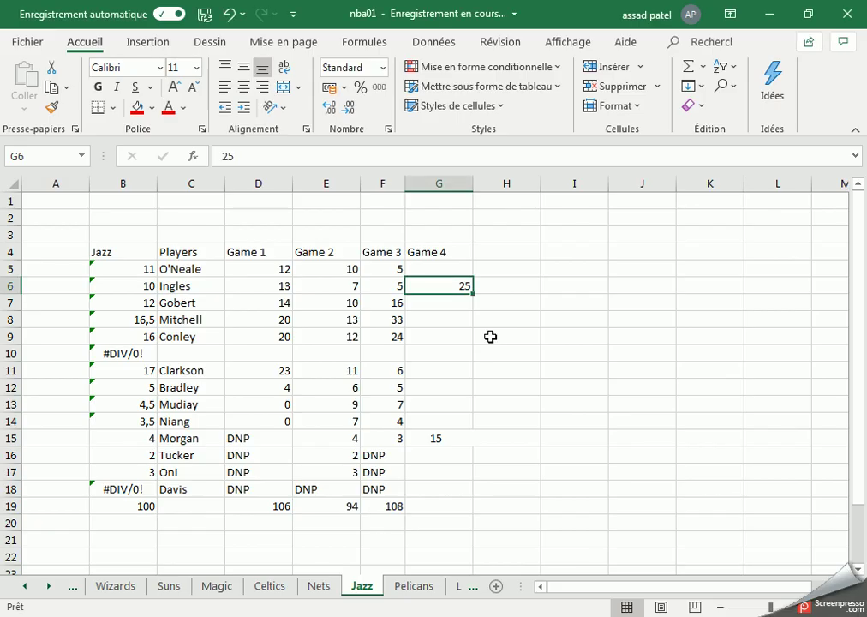
pyautogui.click(461, 269)
pyautogui.write('15')
pyautogui.press('Return')
# Step: Check the box score, re-enter 25 for Ingles in G6, and enter 21 for Gobert in G7
pyautogui.hotkey('alt', 'Tab')
pyautogui.hotkey('alt', 'Tab')
pyautogui.write('25')
pyautogui.press('Return')
pyautogui.write('21')
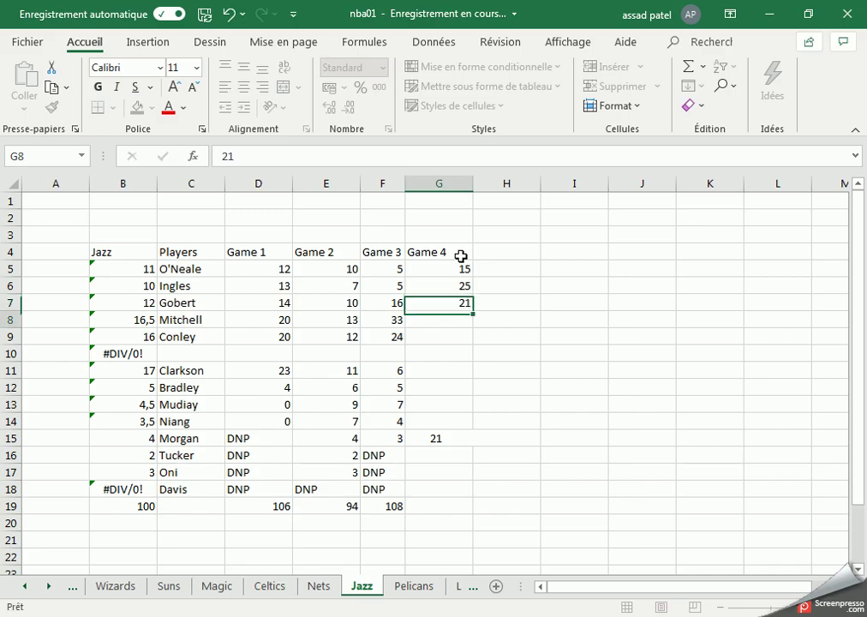
pyautogui.press('Return')
# Step: Look up the two starting guards in the box score and enter 18 for Mitchell in G8 and 23 for Conley in G9
pyautogui.hotkey('alt', 'Tab')
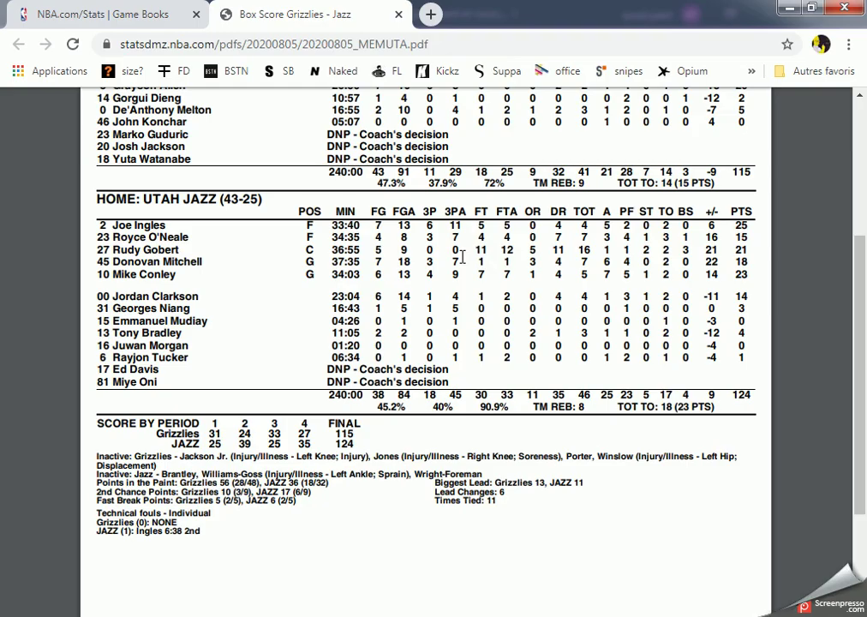
pyautogui.hotkey('alt', 'Tab')
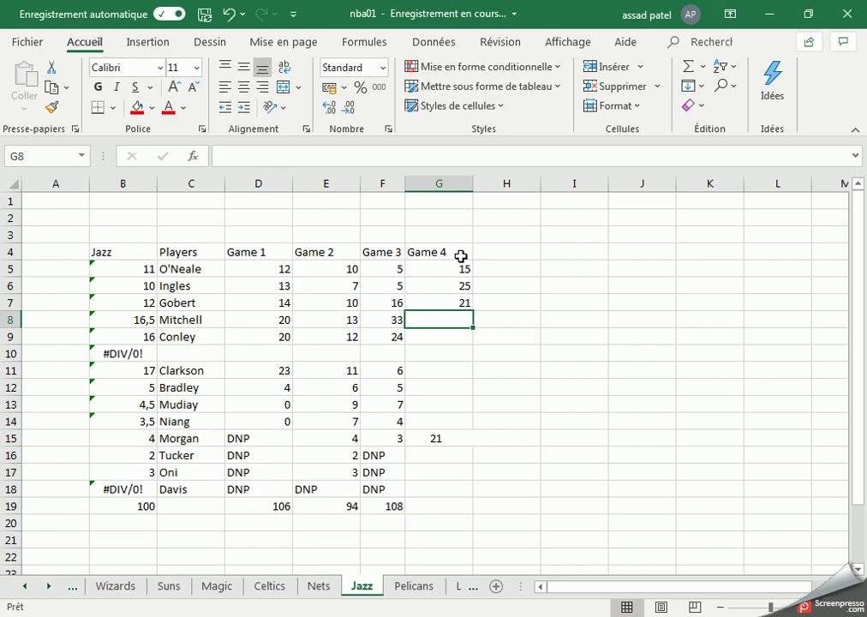
pyautogui.write('18')
pyautogui.press('Return')
pyautogui.hotkey('alt', 'Tab')
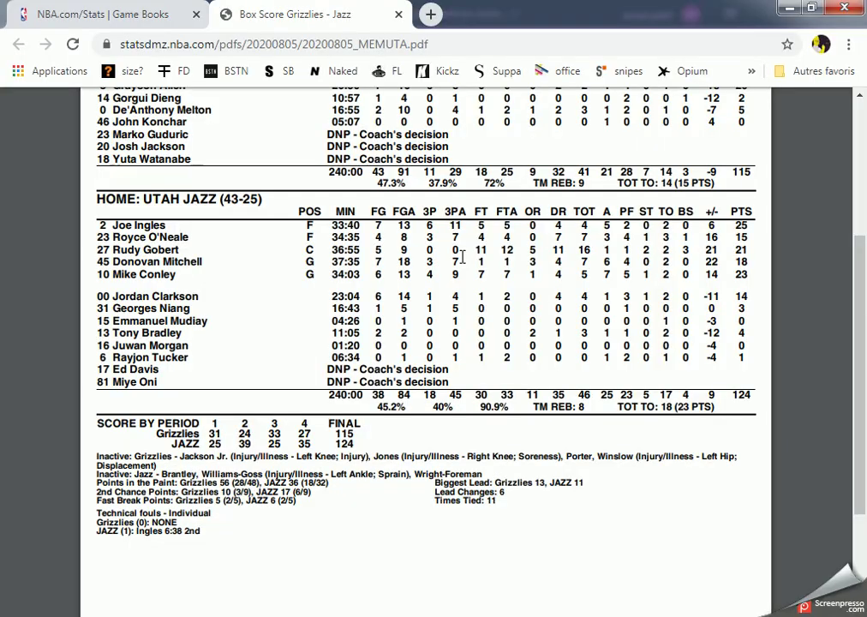
pyautogui.hotkey('alt', 'Tab')
pyautogui.write('23')
pyautogui.press('Return')
# Step: Look up Clarkson's points in the box score and enter 14 as his Game 4 value in G11
pyautogui.press('Down')
pyautogui.press('Down')
pyautogui.hotkey('alt', 'Tab')
pyautogui.hotkey('alt', 'Tab')
pyautogui.write('14')
# Step: Look up Niang's points in the box score and enter 3 as his Game 4 value in G14
pyautogui.hotkey('alt', 'Tab')
pyautogui.hotkey('alt', 'Tab')
pyautogui.press('Right')
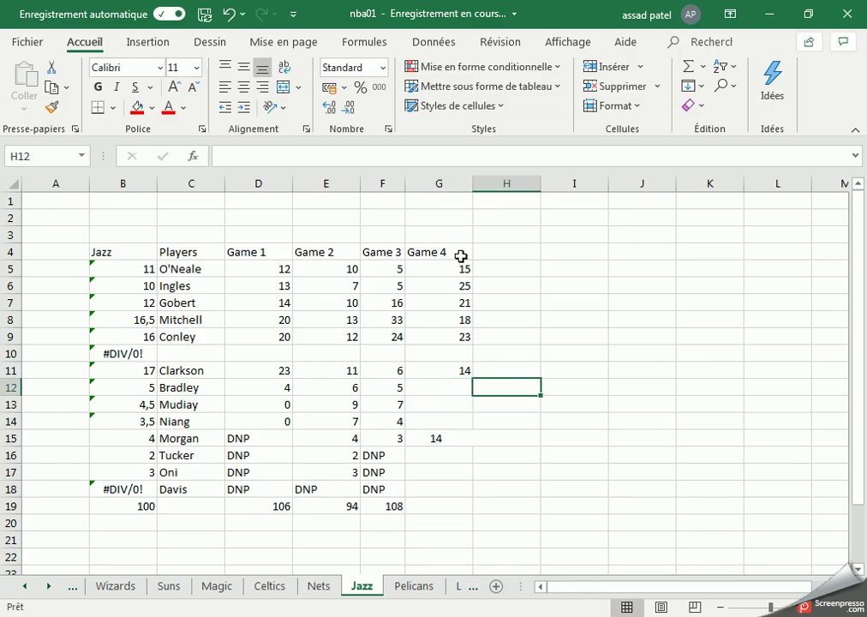
pyautogui.press('Left')
pyautogui.press('Down')
pyautogui.press('Down')
pyautogui.write('3')
pyautogui.press('Return')
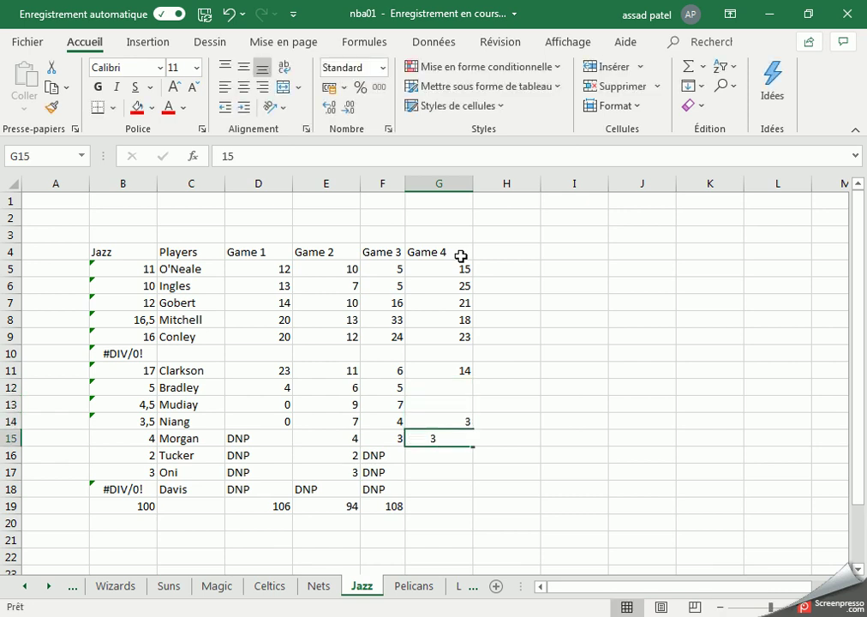
# Step: Look up Mudiay's points in the box score and enter 0 as his Game 4 value in G13
pyautogui.hotkey('alt', 'Tab')
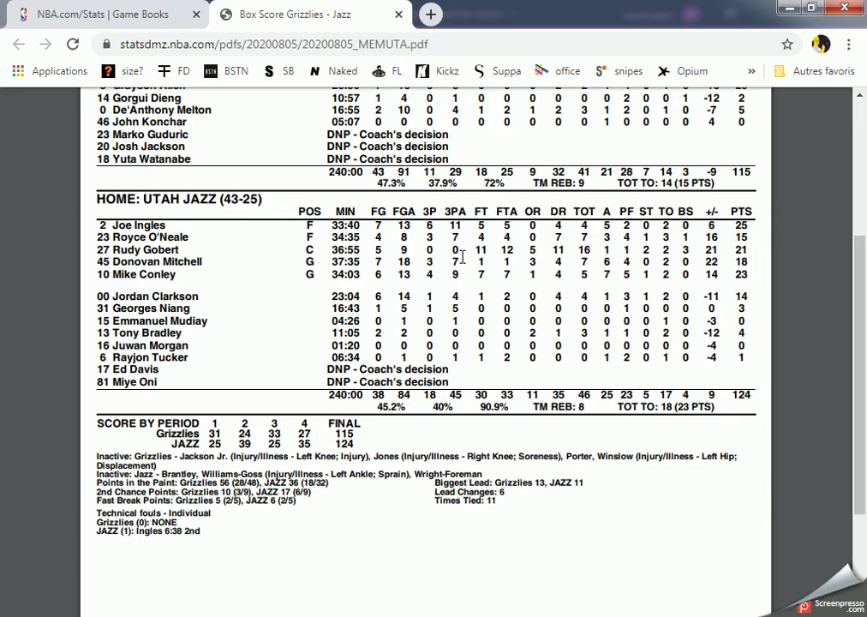
pyautogui.hotkey('alt', 'Tab')
pyautogui.write('3')
pyautogui.press('Up')
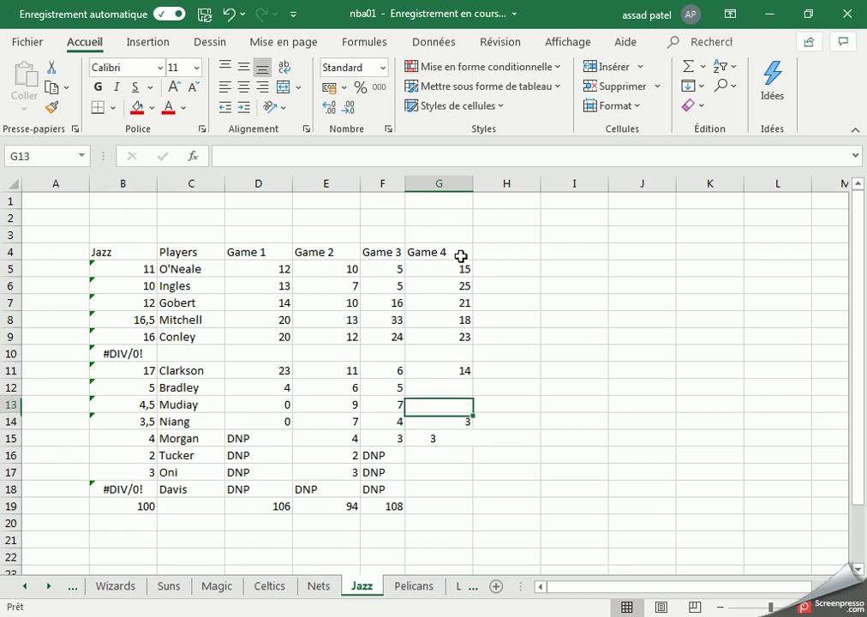
pyautogui.press('Up')
pyautogui.write('0')
pyautogui.press('Return')
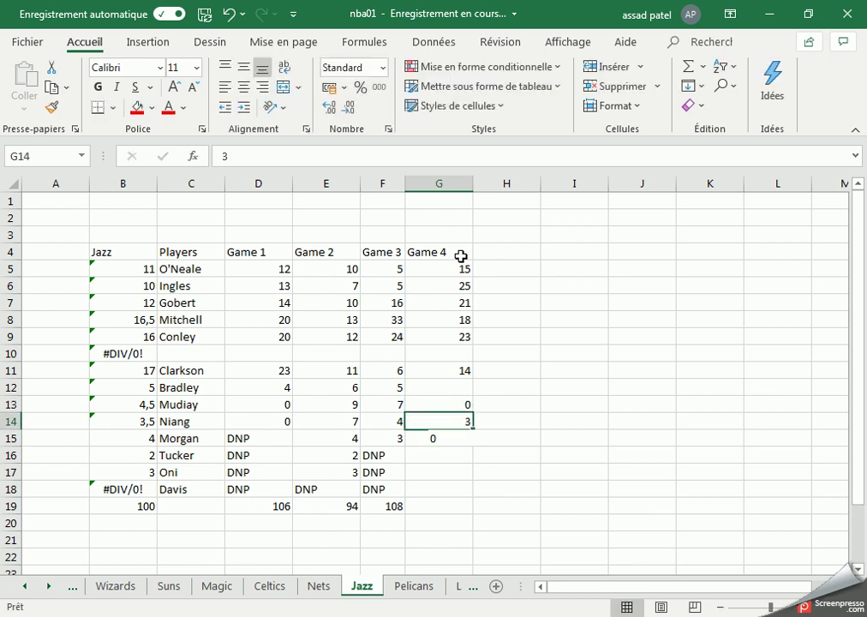
# Step: Look up Bradley's points in the box score and enter 4 as his Game 4 value in G12
pyautogui.hotkey('alt', 'Tab')
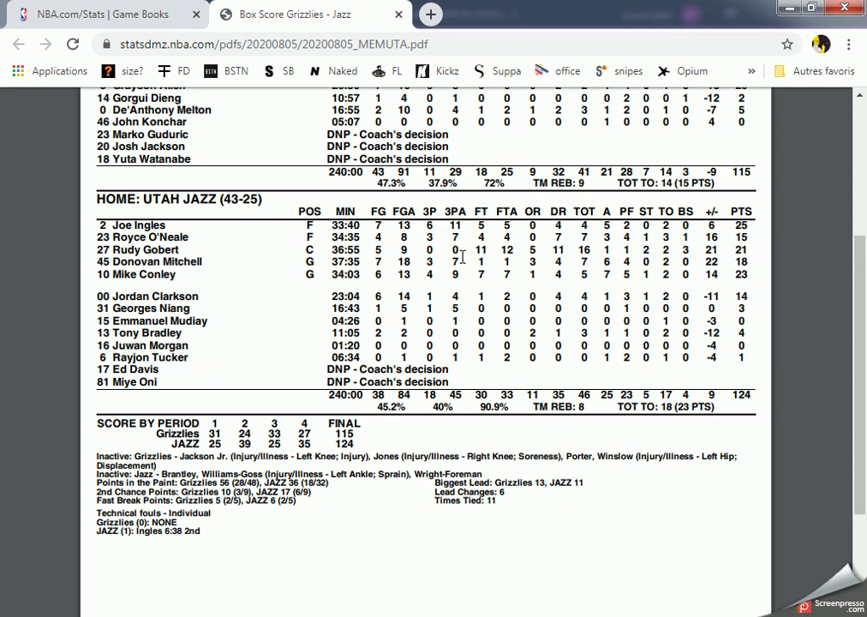
pyautogui.hotkey('alt', 'Tab')
pyautogui.press('Up')
pyautogui.press('Up')
pyautogui.write('4')
pyautogui.press('Return')
# Step: Look up Morgan's points in the box score and enter 0 as his Game 4 value in G15
pyautogui.hotkey('alt', 'Tab')
pyautogui.hotkey('alt', 'Tab')
pyautogui.press('Down')
pyautogui.press('Down')
pyautogui.write('0')
pyautogui.press('Return')
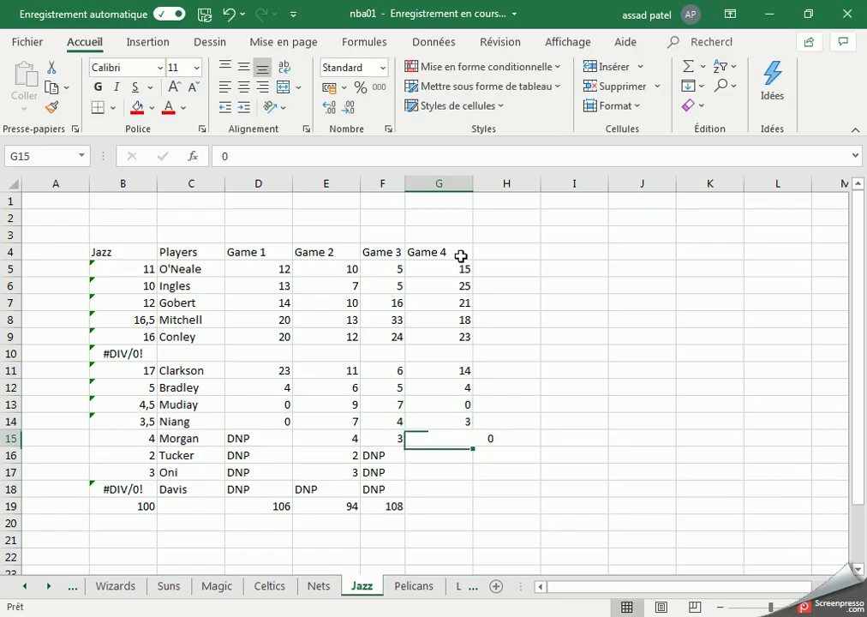
# Step: Inspect the cells around Morgan's Game 4 entry in G15 to find where the misplaced 0 belongs
pyautogui.press('Up')
pyautogui.press('Right')
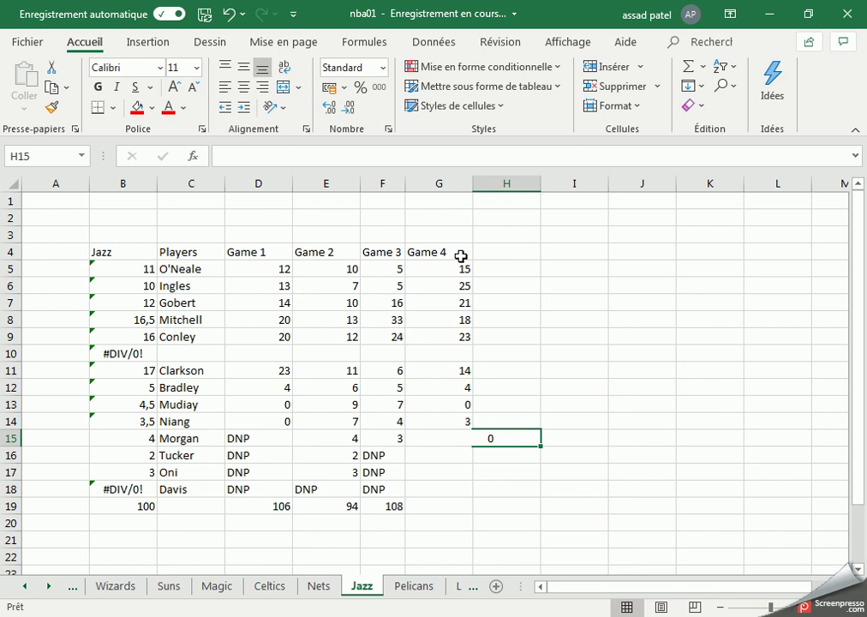
pyautogui.press('Left')
pyautogui.press('Down')
pyautogui.press('Return')
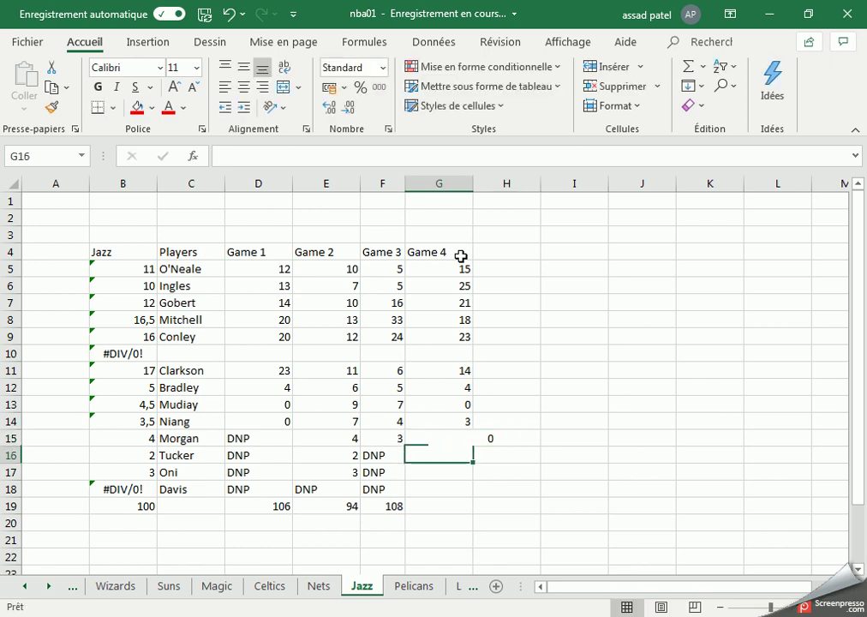
pyautogui.click(577, 435)
pyautogui.moveTo(463, 488); pyautogui.dragTo(467, 374)
pyautogui.click(562, 423)
# Step: Fill Morgan's Game 4 cell G15 with red
pyautogui.click(474, 443)
pyautogui.click(457, 443)
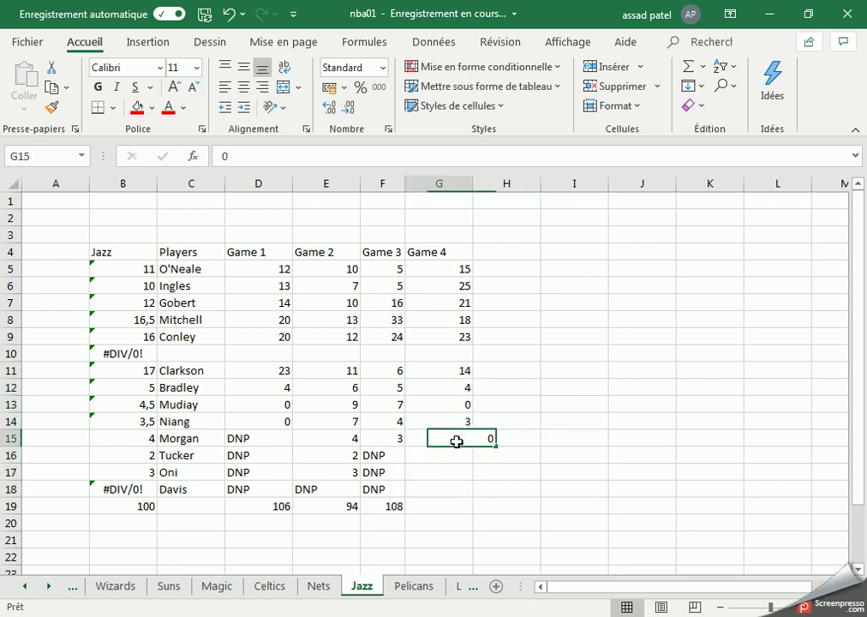
pyautogui.click(136, 109)
pyautogui.click(471, 455)
pyautogui.click(495, 439)
pyautogui.click(432, 441)
pyautogui.press('Return')
pyautogui.click(432, 440)
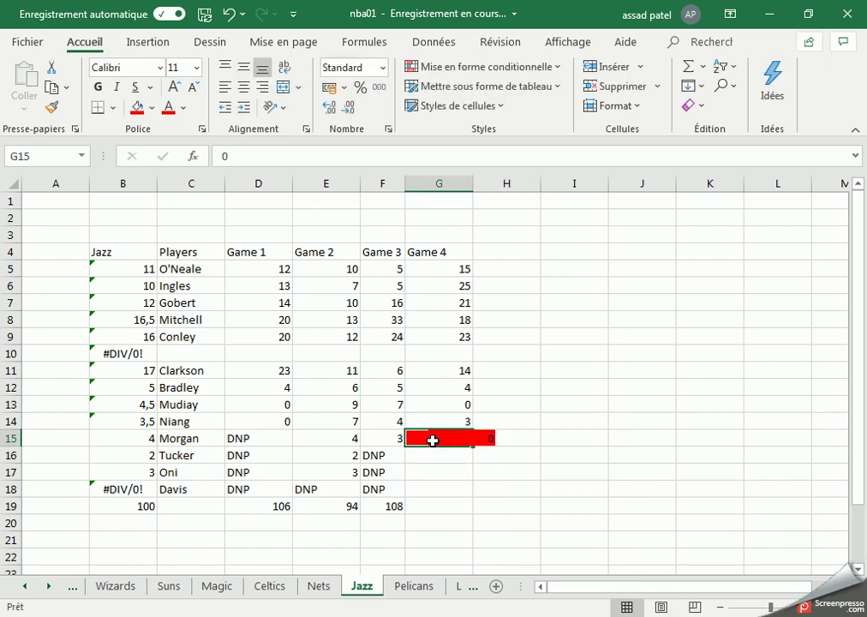
pyautogui.moveTo(507, 483); pyautogui.dragTo(434, 440)
pyautogui.rightClick(434, 440)
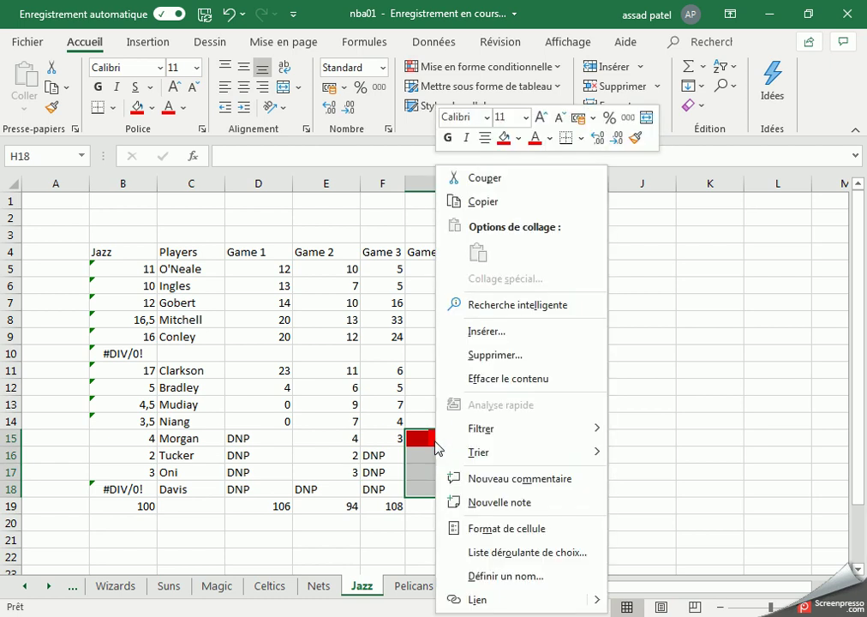
pyautogui.click(689, 539)
# Step: Remove the fill colour from Morgan's Game 4 cell G15, and select the adjacent cell H15
pyautogui.click(433, 445)
pyautogui.click(151, 108)
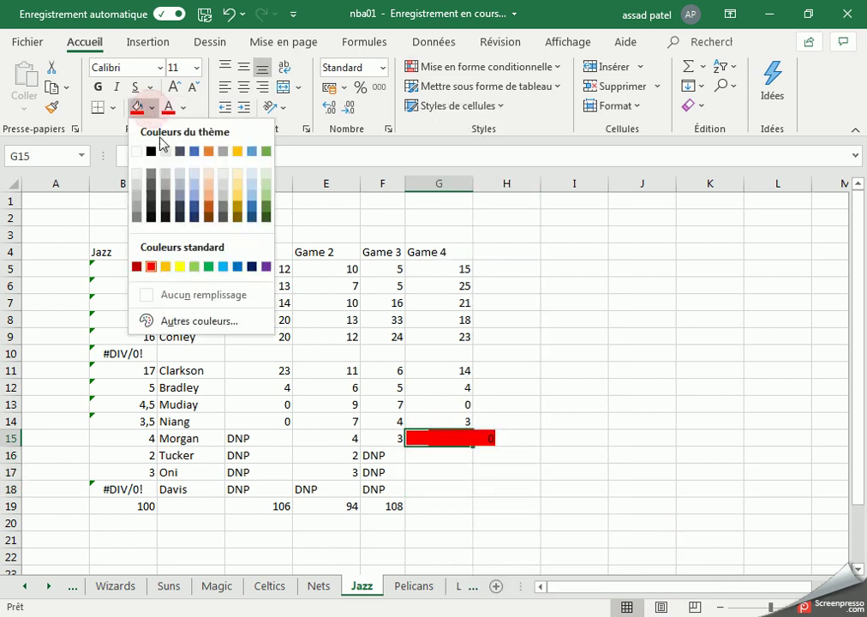
pyautogui.click(192, 290)
pyautogui.click(500, 547)
pyautogui.click(499, 472)
pyautogui.click(500, 437)
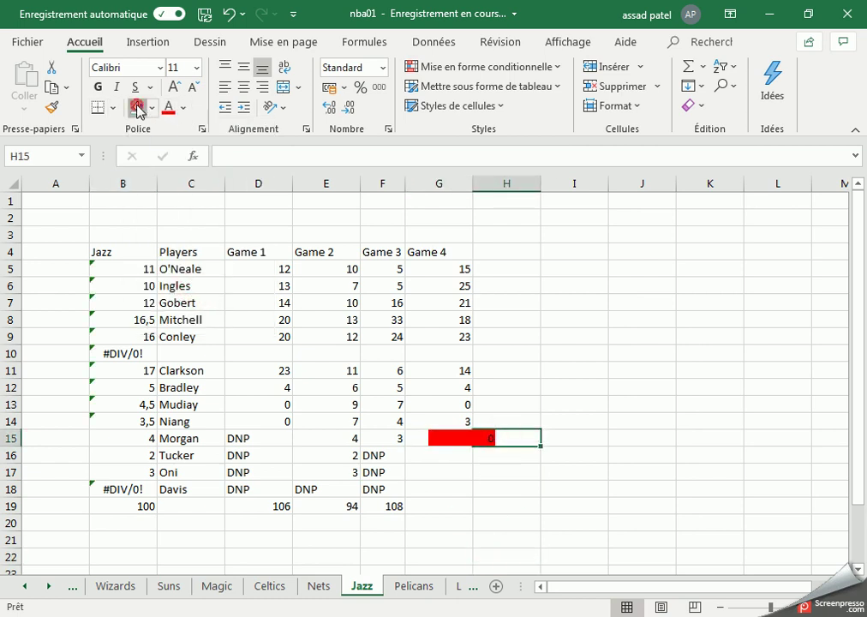
# Step: Check the red fill at row 15 on the Jazz sheet against the Nets and Pelicans sheets, and return to Jazz
pyautogui.click(444, 451)
pyautogui.click(446, 440)
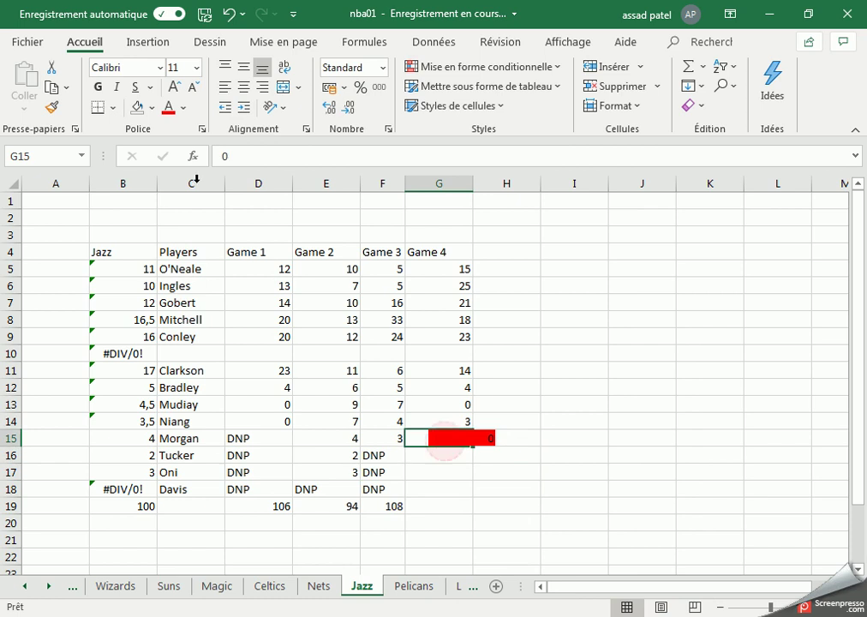
pyautogui.click(330, 589)
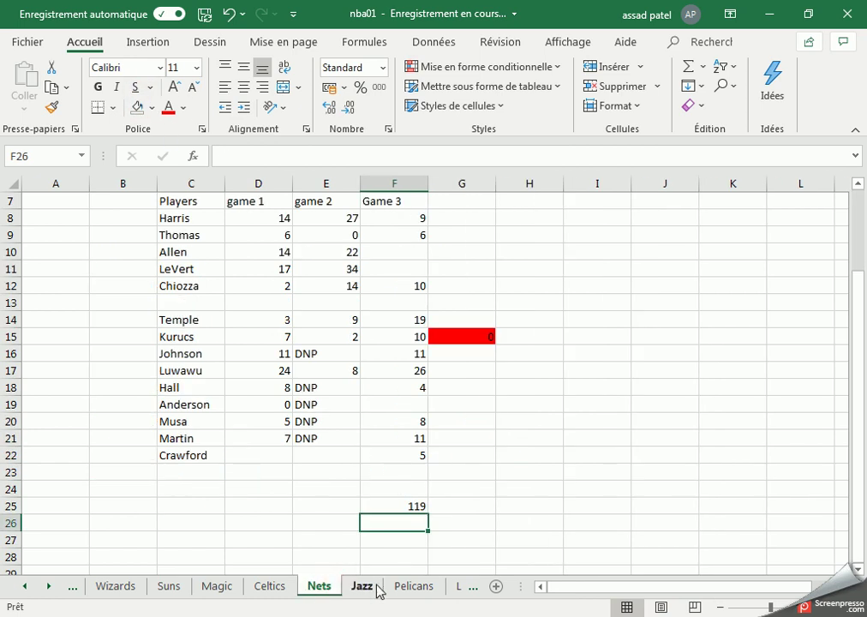
pyautogui.click(393, 589)
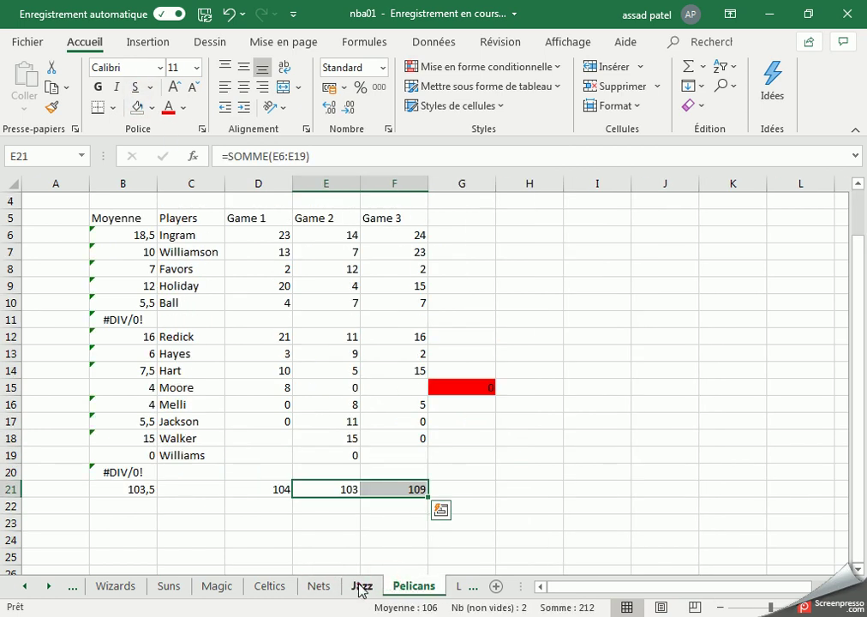
pyautogui.click(360, 590)
# Step: Look up Tucker's points in the box score and enter 1 as his Game 4 value in G16
pyautogui.click(443, 456)
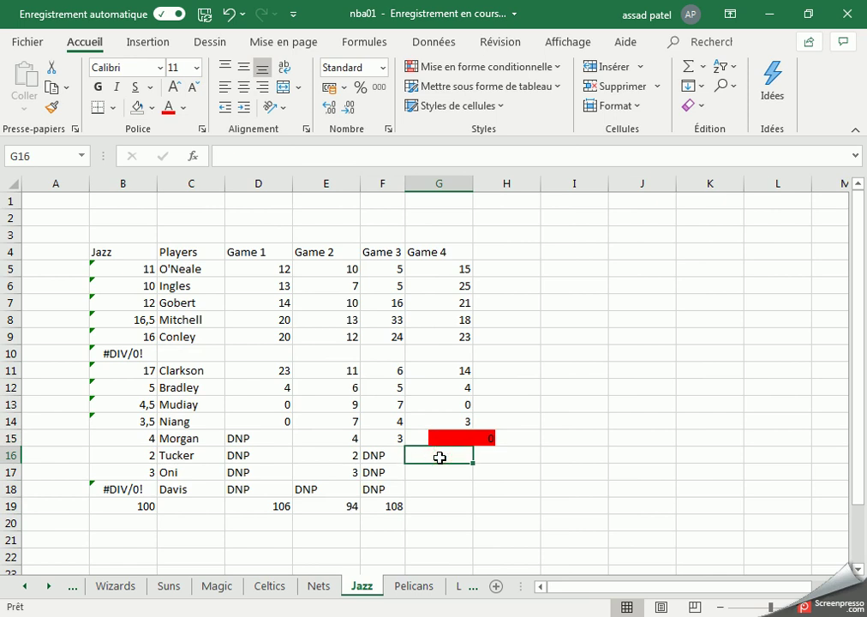
pyautogui.hotkey('alt', 'Tab')
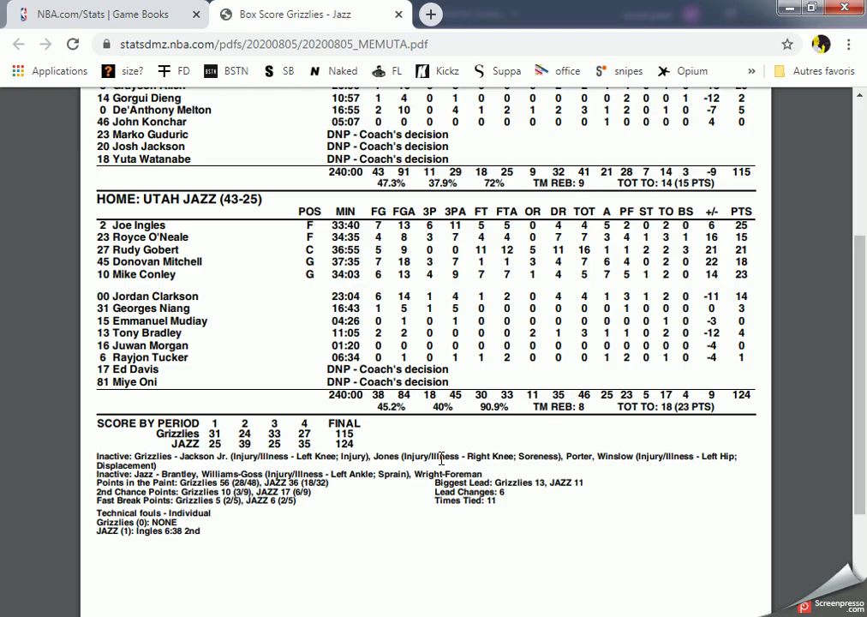
pyautogui.hotkey('alt', 'Tab')
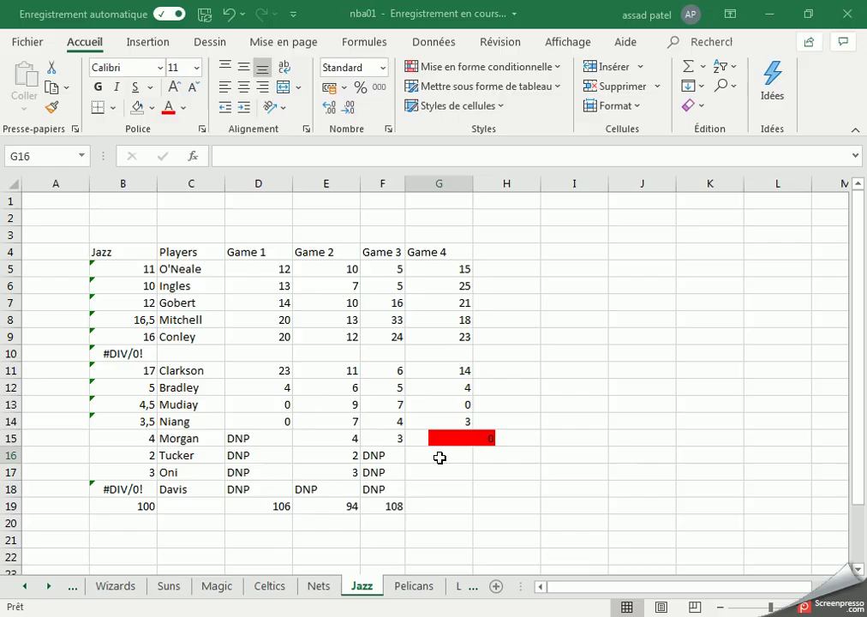
pyautogui.write('1')
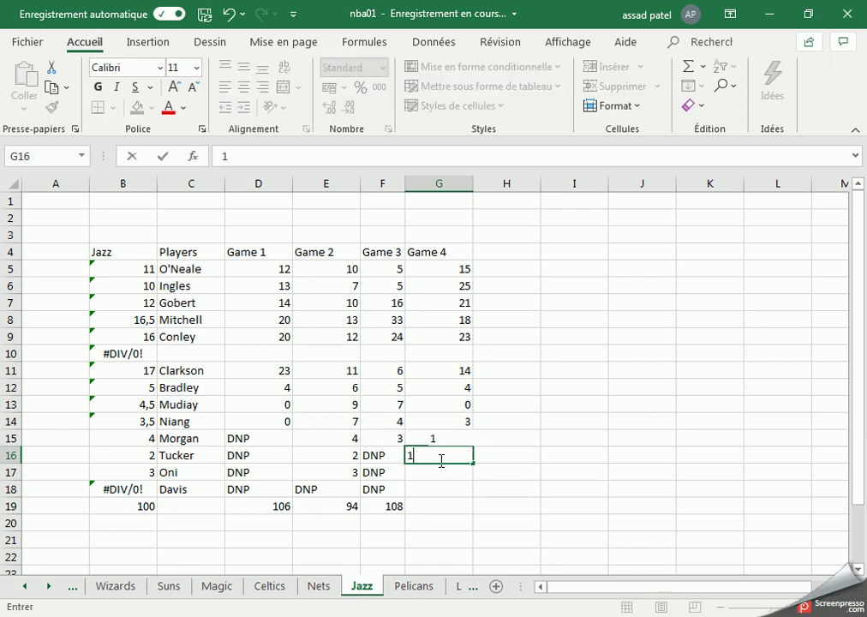
# Step: Extend the Jazz total formula from F19 to G19 and compare the Game 4 total with the box score
pyautogui.click(419, 511)
pyautogui.click(395, 509)
pyautogui.moveTo(403, 513); pyautogui.dragTo(462, 515)
pyautogui.click(557, 546)
pyautogui.hotkey('alt', 'Tab')
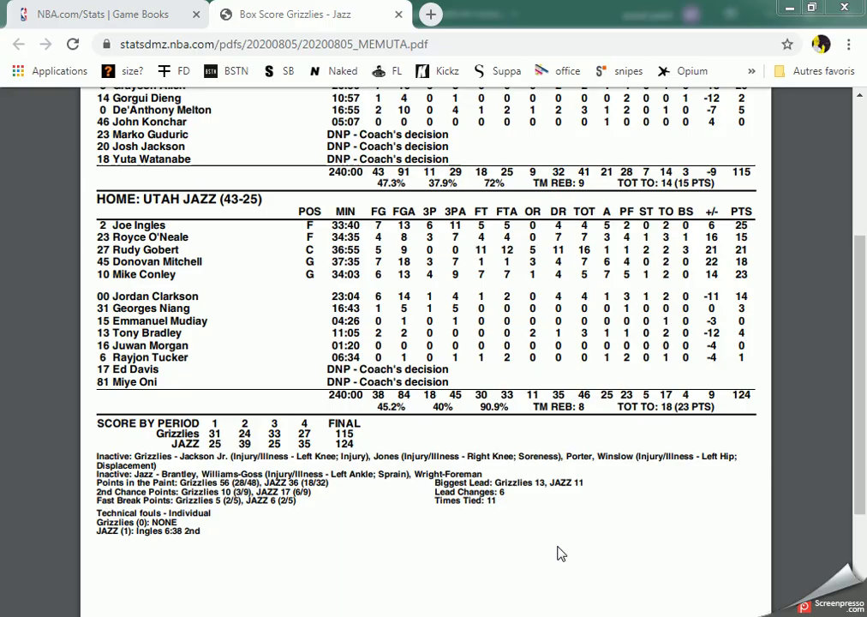
pyautogui.hotkey('alt', 'Tab')
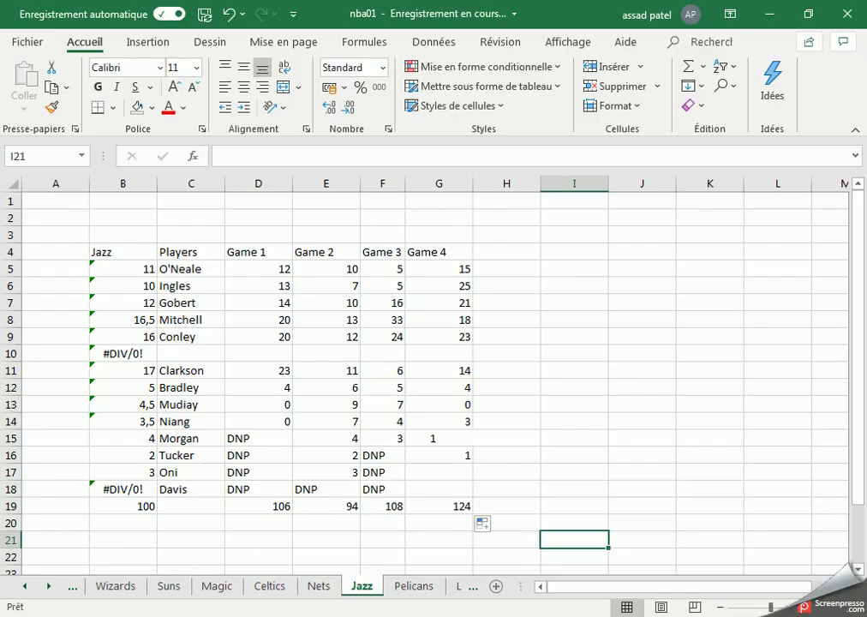
# Step: Close the Grizzlies - Jazz box score, open the 76ers - Wizards one at the Washington table, and bring up the workbook's Wizards sheet
pyautogui.hotkey('alt', 'Tab')
pyautogui.click(382, 14)
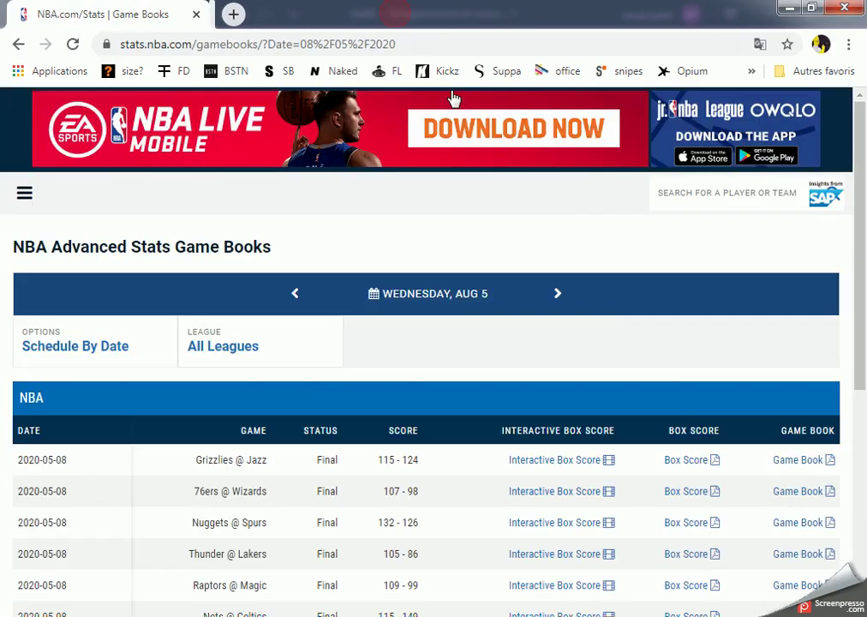
pyautogui.click(716, 496)
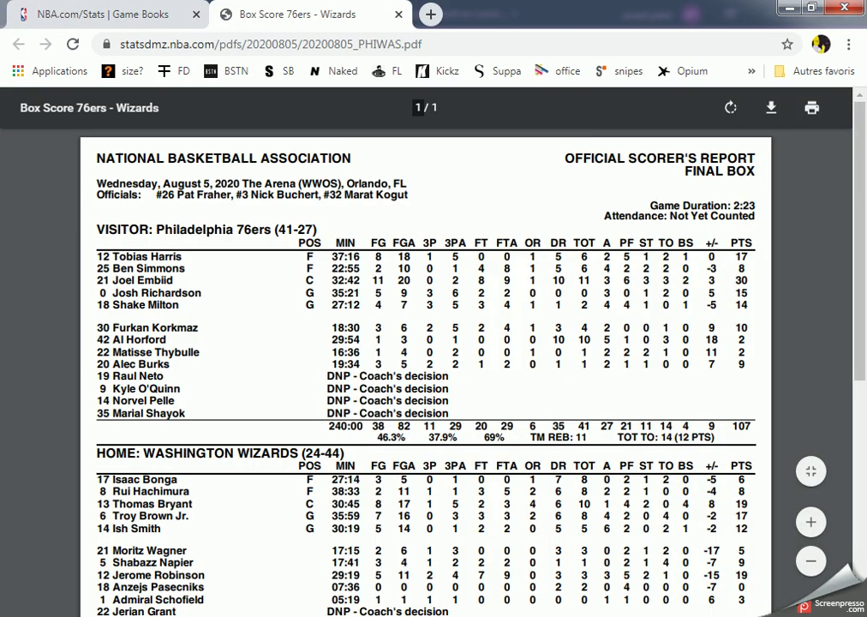
pyautogui.hotkey('alt', 'Tab')
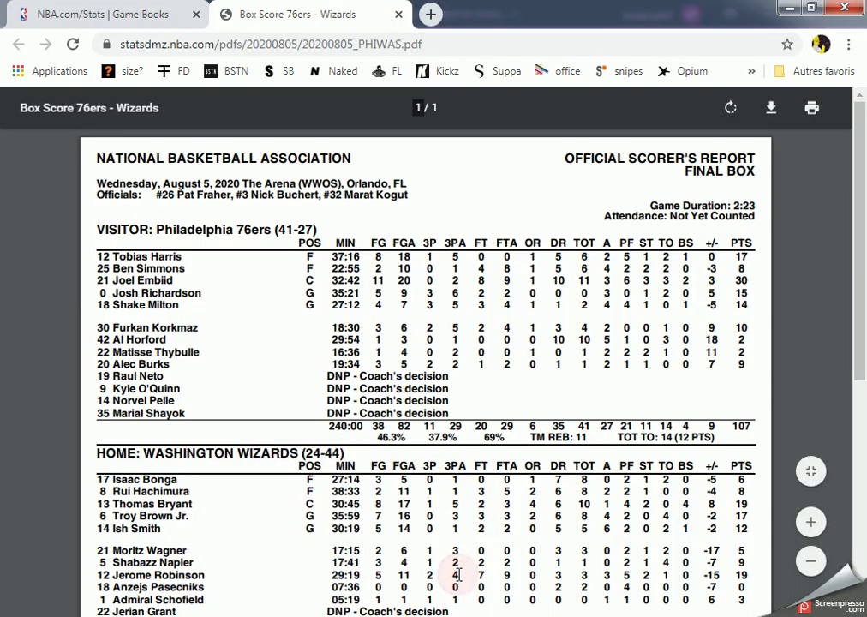
pyautogui.scroll(-3, 459, 574)
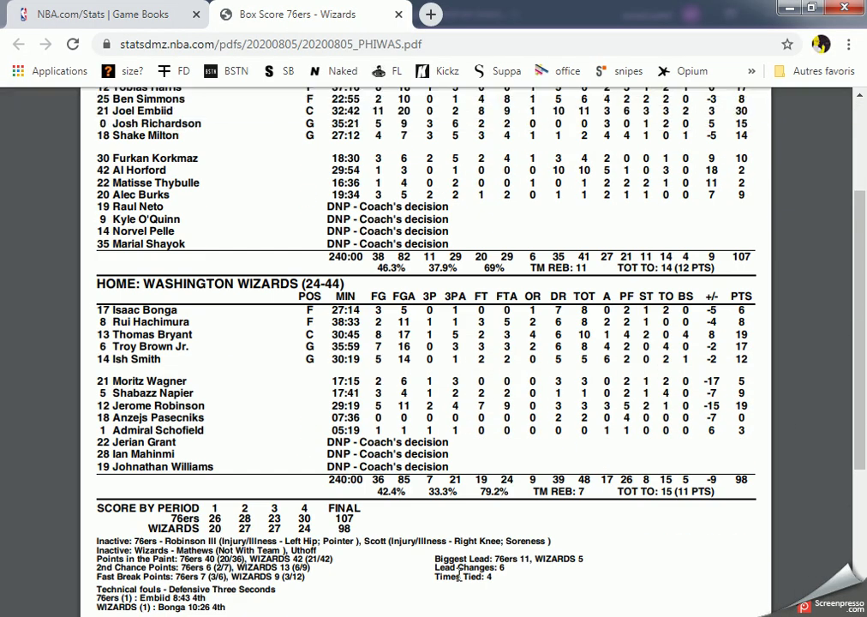
pyautogui.hotkey('alt', 'Tab')
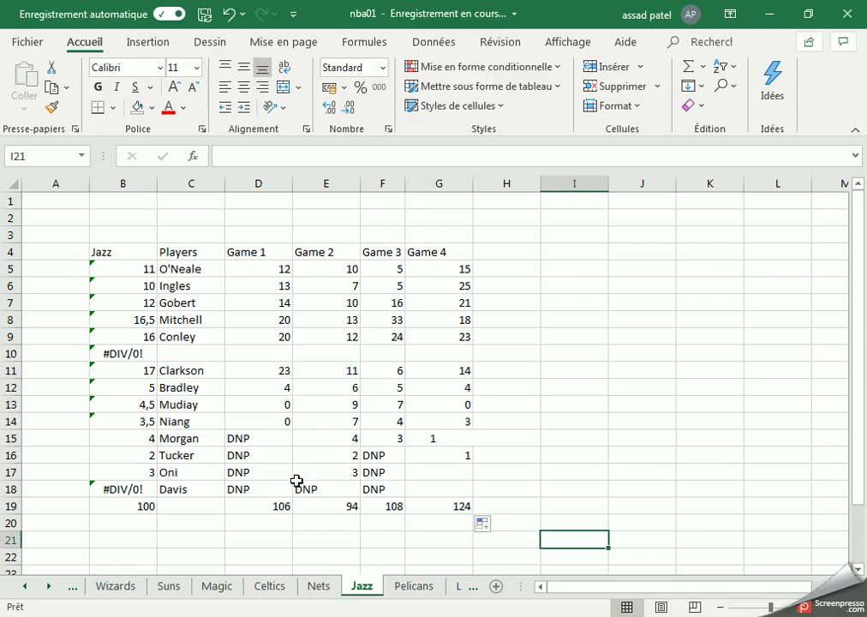
pyautogui.click(110, 587)
pyautogui.click(474, 267)
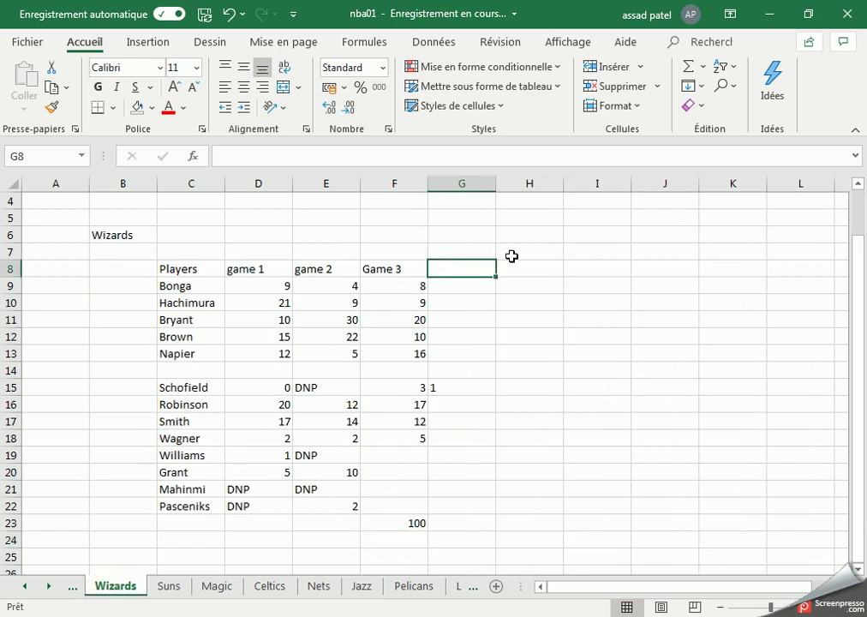
pyautogui.write('Game 4')
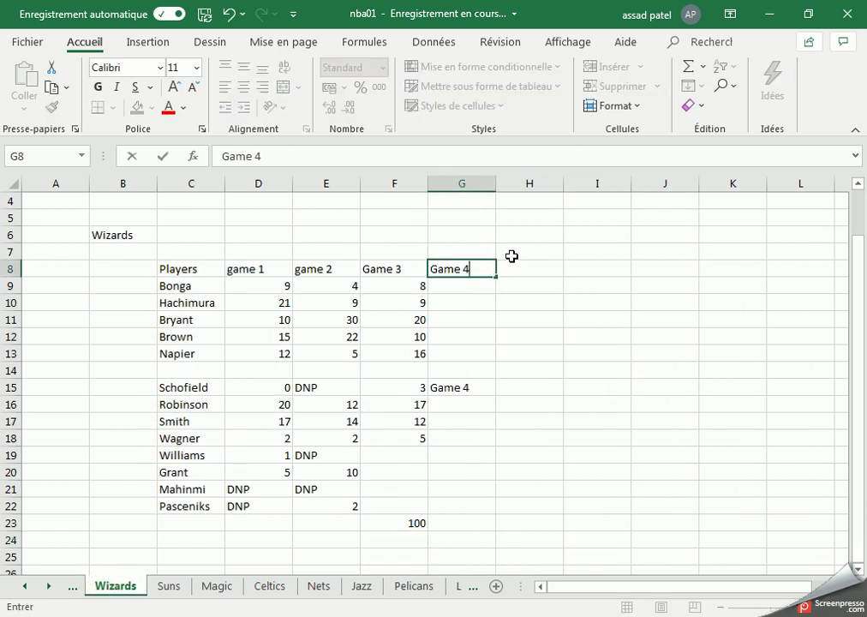
pyautogui.press('Escape')
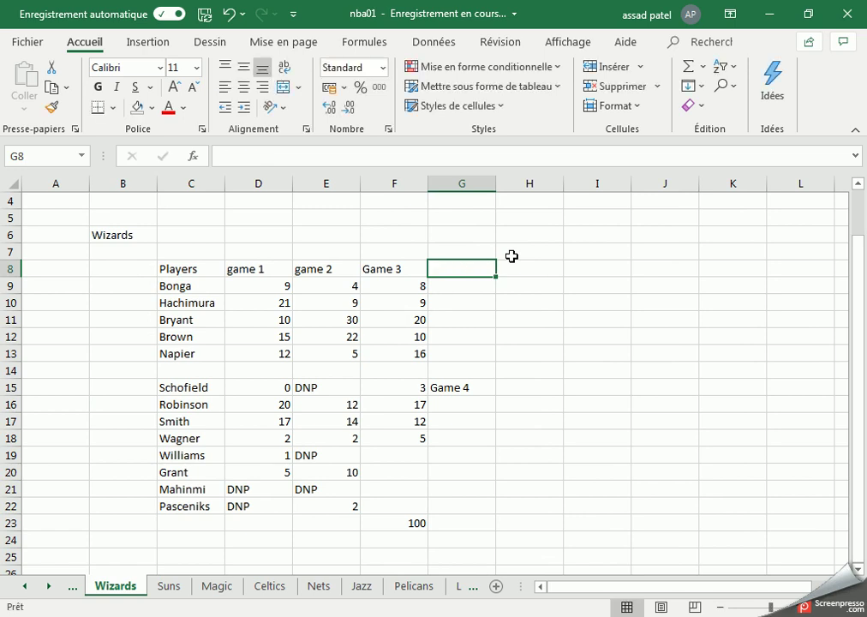
# Step: Check the stray text in G15 and the cells around it, and close and reopen the nba01 workbook from the recent files
pyautogui.click(466, 391)
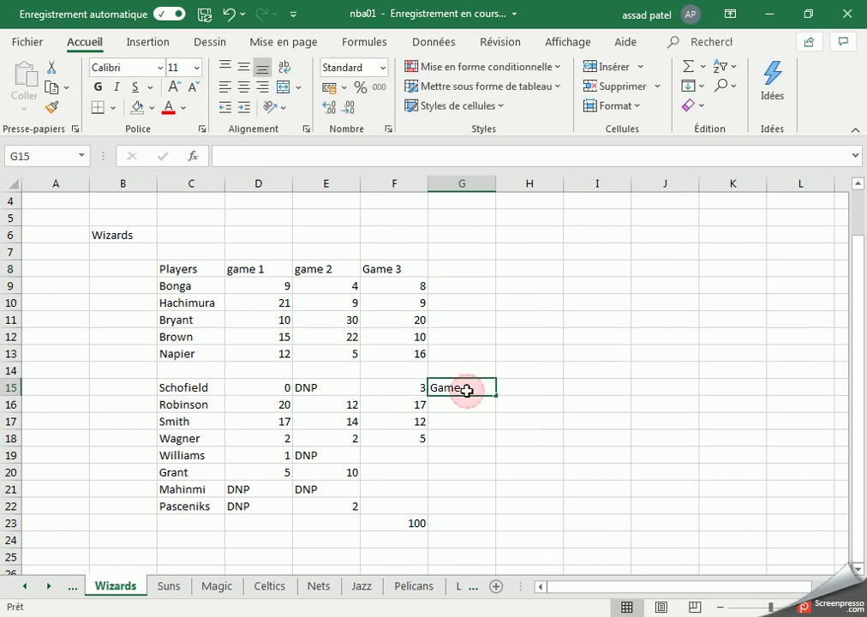
pyautogui.click(529, 487)
pyautogui.click(462, 437)
pyautogui.click(460, 506)
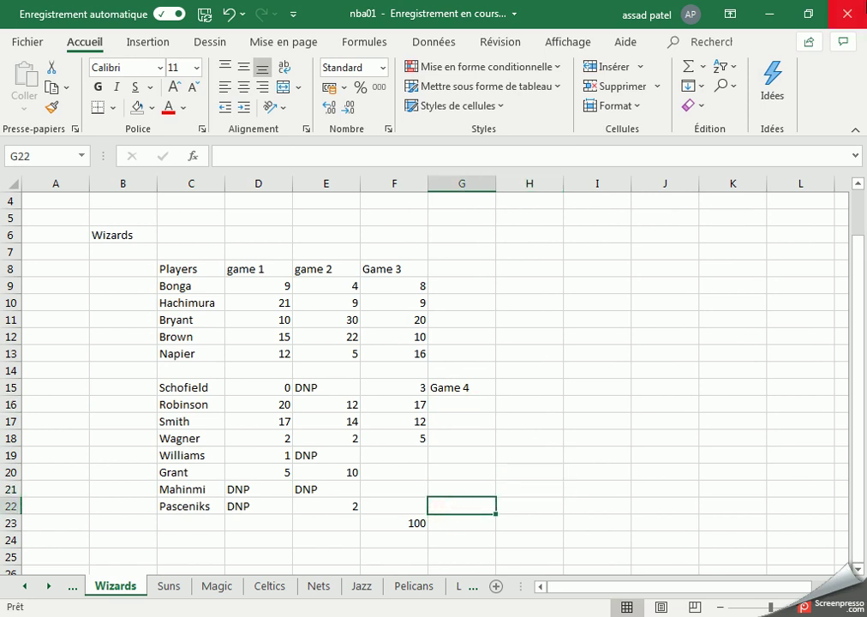
pyautogui.hotkey('alt', 'F4')
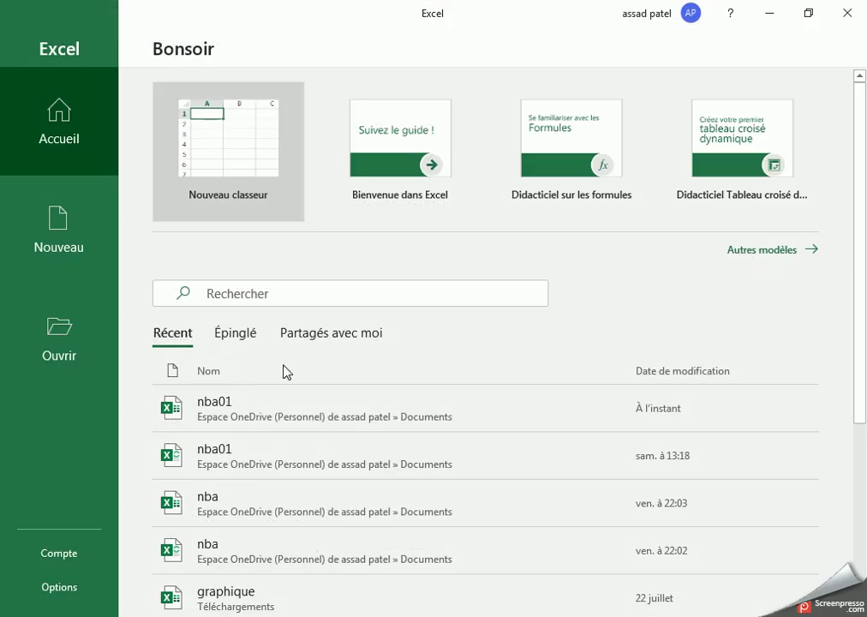
pyautogui.click(278, 409)
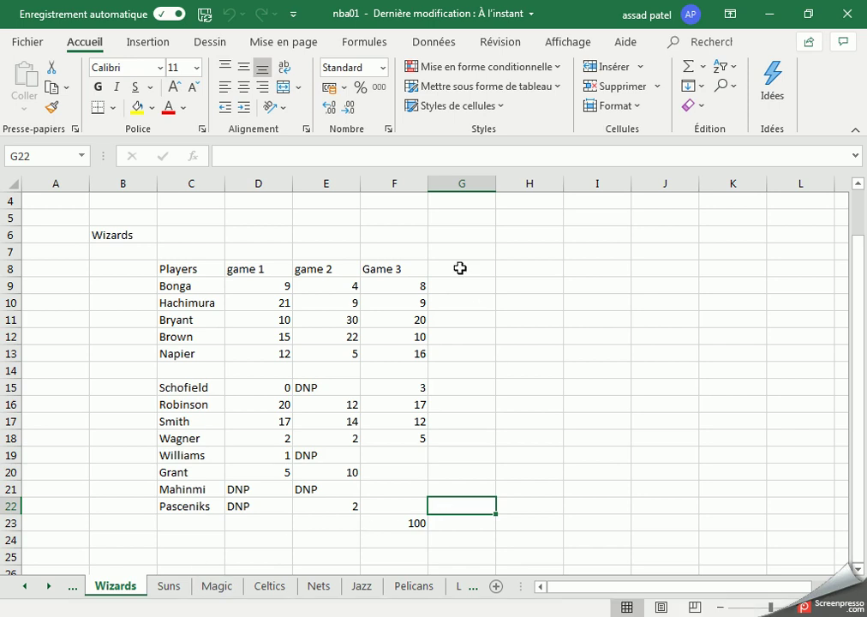
# Step: Add the header Game 4 in G8 of the Wizards sheet and enter Bonga's 6 points from the box score in G9
pyautogui.click(460, 269)
pyautogui.write('Game 4')
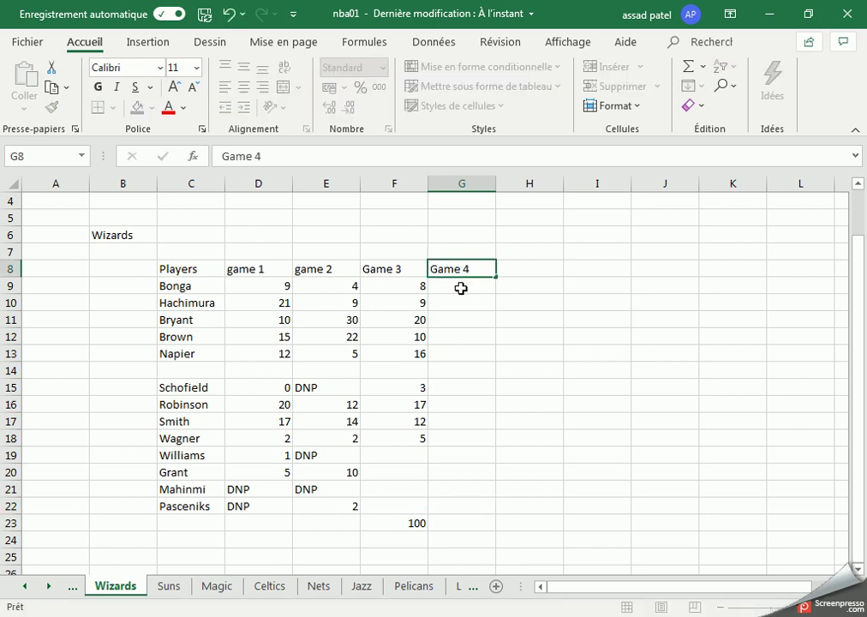
pyautogui.click(461, 289)
pyautogui.hotkey('alt', 'Tab')
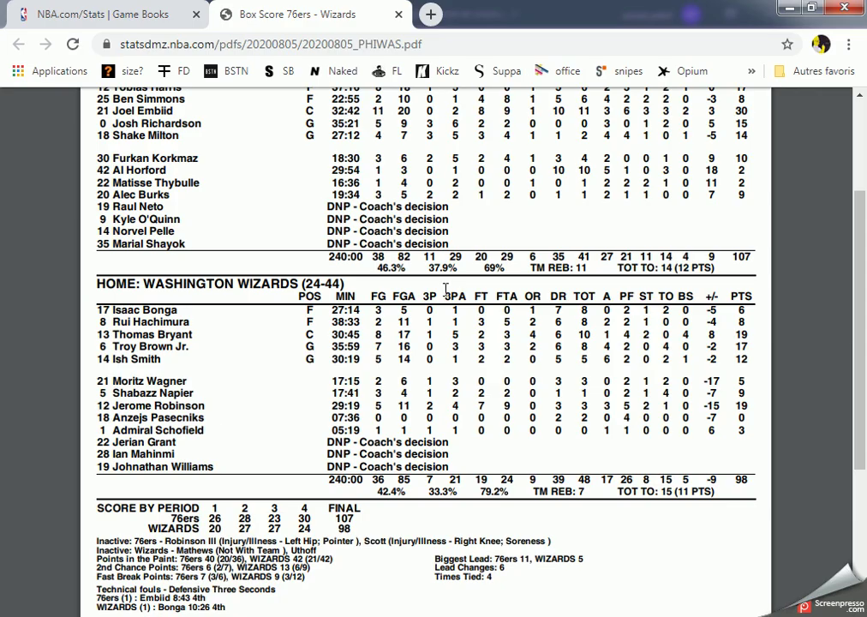
pyautogui.hotkey('alt', 'Tab')
pyautogui.write('6')
pyautogui.press('Return')
# Step: Enter the Game 4 points from the box score for Hachimura, 8 in G10, and Bryant, 19 in G11
pyautogui.hotkey('alt', 'Tab')
pyautogui.hotkey('alt', 'Tab')
pyautogui.write('8')
pyautogui.hotkey('alt', 'Tab')
pyautogui.hotkey('alt', 'Tab')
pyautogui.press('Return')
pyautogui.write('1')
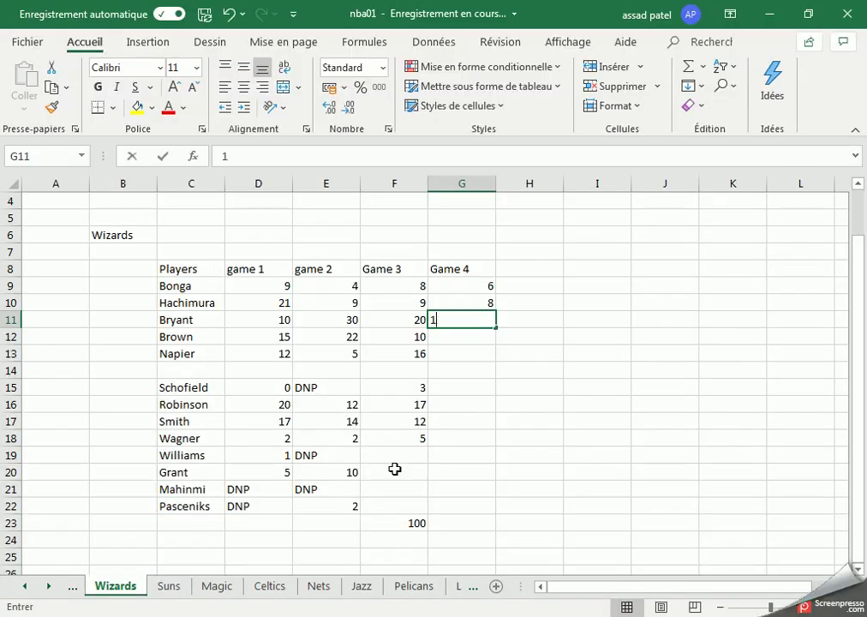
pyautogui.write('9')
pyautogui.press('Return')
# Step: Look up Brown's points in the box score and enter 17 as his Game 4 value in G12
pyautogui.hotkey('alt', 'Tab')
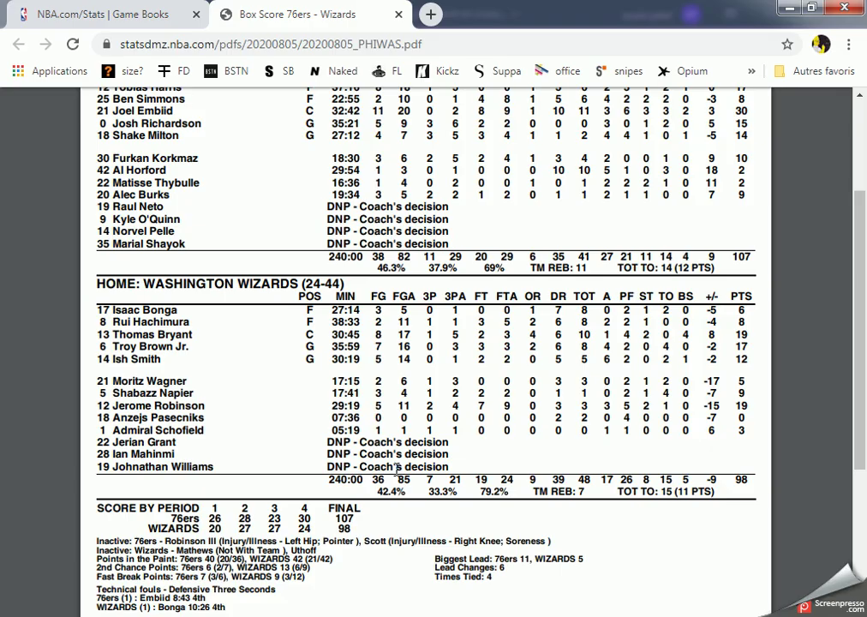
pyautogui.hotkey('alt', 'Tab')
pyautogui.write('1')
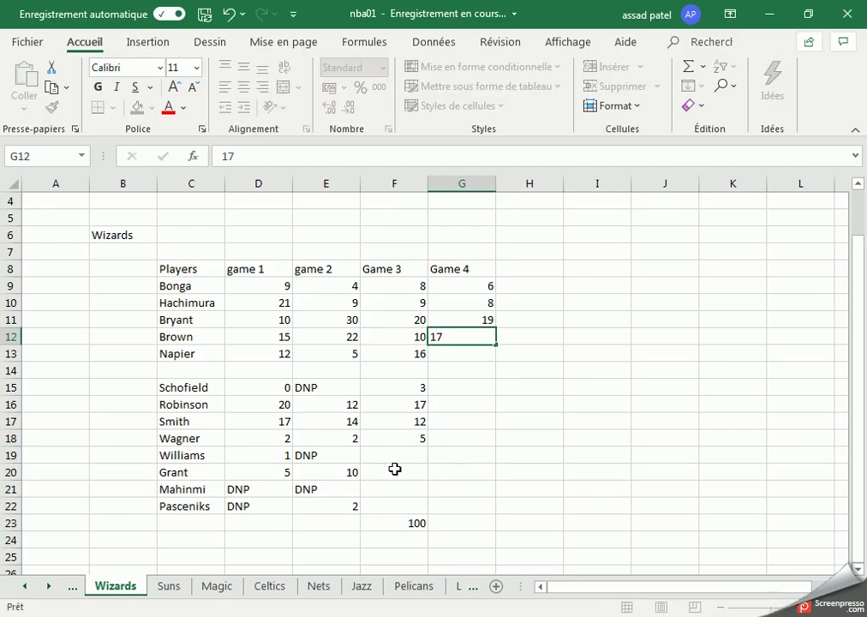
pyautogui.hotkey('alt', 'Tab')
pyautogui.hotkey('alt', 'Tab')
pyautogui.press('Return')
# Step: Enter Smith's 12 points as his Game 4 value in G17
pyautogui.write('1')
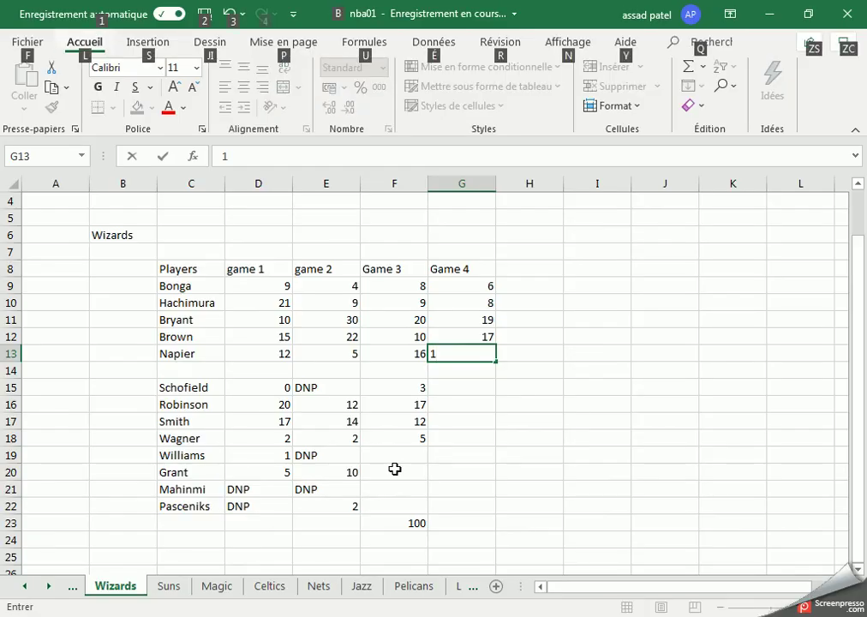
pyautogui.press('alt')
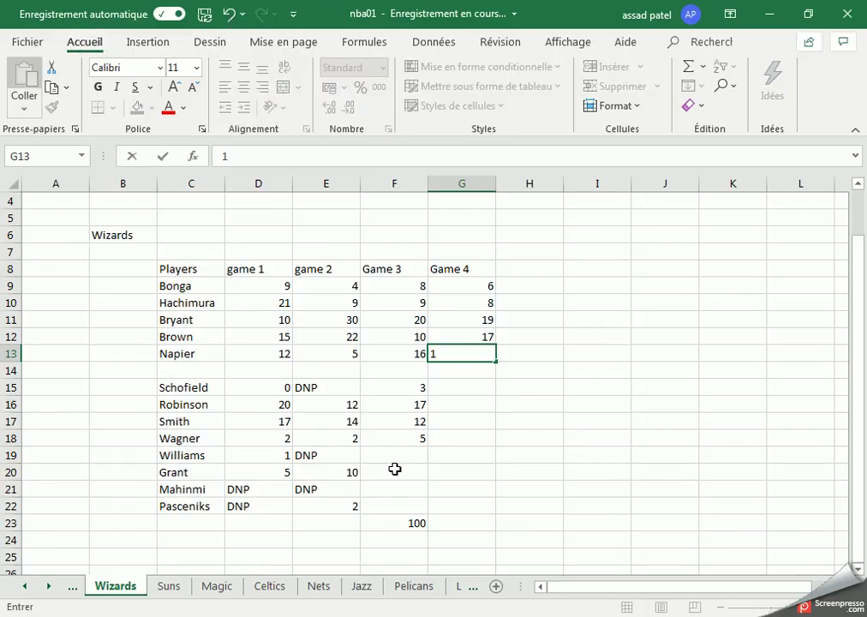
pyautogui.click(463, 426)
pyautogui.write('12')
pyautogui.press('Return')
# Step: Look up Wagner's points in the box score and enter 5 as his Game 4 value in G18
pyautogui.hotkey('alt', 'Tab')
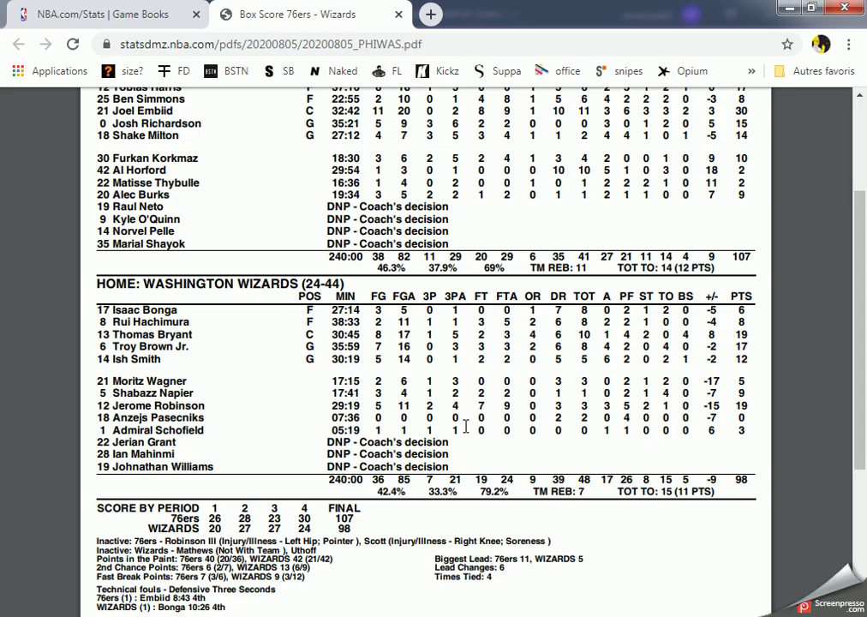
pyautogui.hotkey('alt', 'Tab')
pyautogui.press('Up')
pyautogui.press('Up')
pyautogui.press('Down')
pyautogui.press('Down')
pyautogui.press('Down')
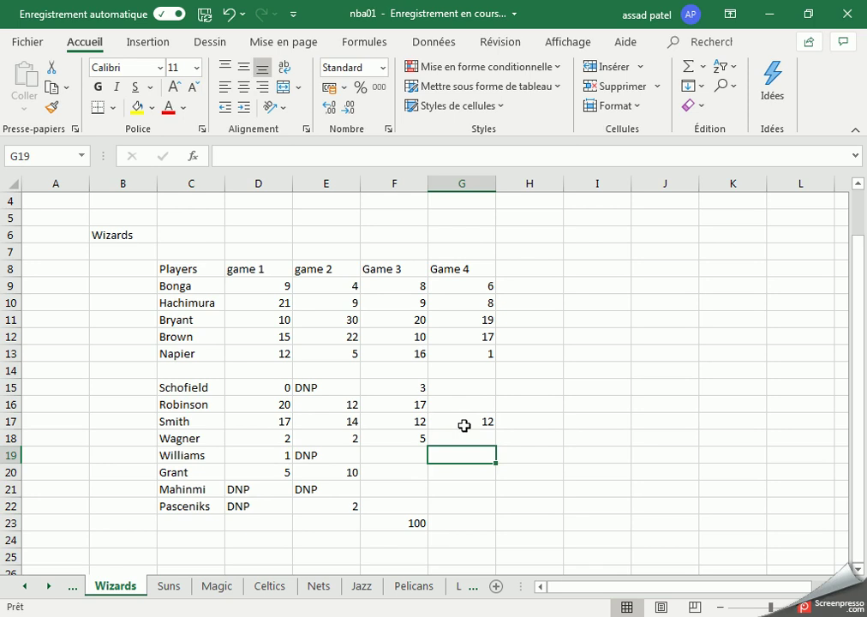
pyautogui.press('Up')
pyautogui.write('5')
pyautogui.press('Return')
# Step: Look up Napier's points in the box score and set his Game 4 value in G13 to 9
pyautogui.hotkey('alt', 'Tab')
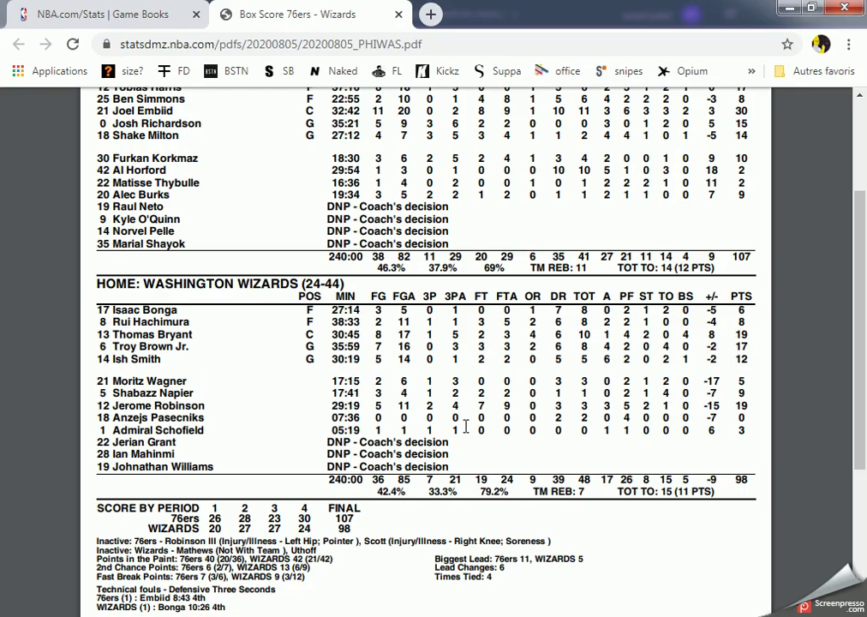
pyautogui.hotkey('alt', 'Tab')
pyautogui.press('Up')
pyautogui.press('Up')
pyautogui.press('Up')
pyautogui.press('Up')
pyautogui.press('Up')
pyautogui.press('Up')
pyautogui.press('Up')
pyautogui.press('Down')
pyautogui.write('9')
pyautogui.press('Return')
# Step: Look up Robinson's points in the box score and enter 19 as his Game 4 value in G16
pyautogui.hotkey('alt', 'Tab')
pyautogui.hotkey('alt', 'Tab')
pyautogui.press('Down')
pyautogui.press('Down')
pyautogui.press('Down')
pyautogui.press('Up')
pyautogui.write('19')
pyautogui.press('Return')
# Step: Look up Pasceniks' points in the box score and enter 0 as his Game 4 value in G22
pyautogui.hotkey('alt', 'Tab')
pyautogui.hotkey('alt', 'Tab')
pyautogui.write('12')
pyautogui.press('Return')
pyautogui.press('Return')
pyautogui.press('Return')
pyautogui.press('Return')
pyautogui.press('Return')
pyautogui.write('0')
pyautogui.press('Up')
# Step: Look up Schofield's points in the box score and enter 3 as his Game 4 value in G15
pyautogui.hotkey('alt', 'Tab')
pyautogui.hotkey('alt', 'Tab')
pyautogui.press('Up')
pyautogui.press('Up')
pyautogui.press('Up')
pyautogui.write('5')
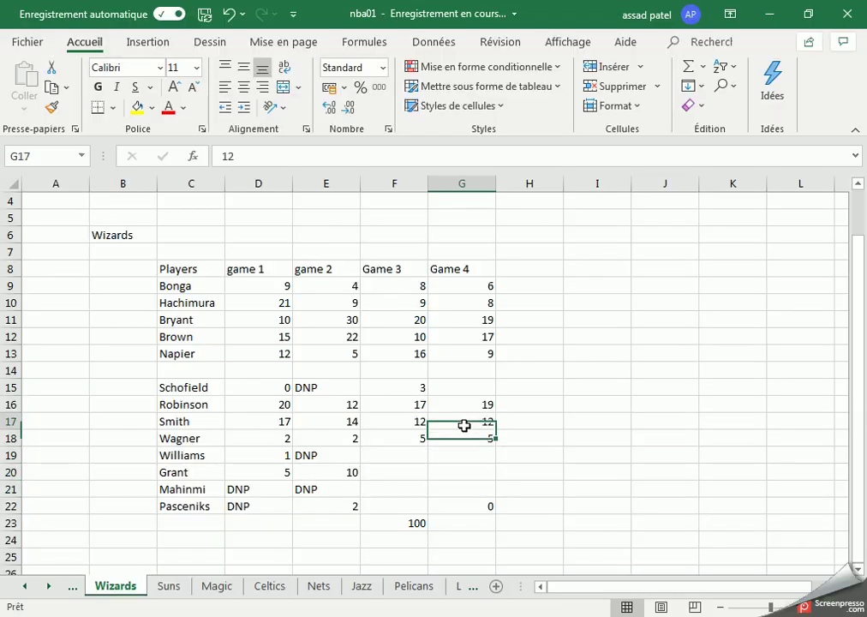
pyautogui.press('Up')
pyautogui.press('Up')
pyautogui.press('Up')
pyautogui.write('3')
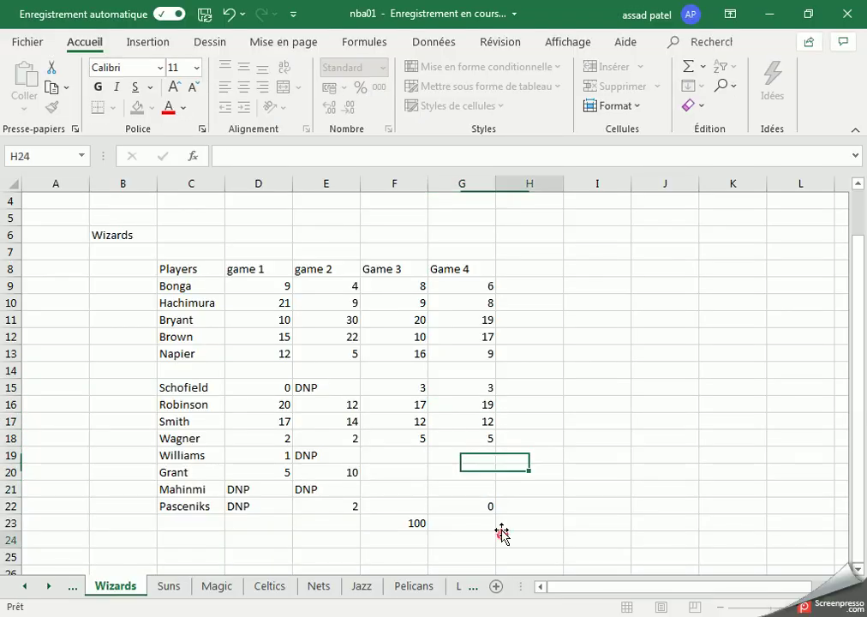
# Step: Extend the Wizards total formula from F23 to G23 and compare the Game 4 total with the box score
pyautogui.click(419, 524)
pyautogui.moveTo(427, 531); pyautogui.dragTo(478, 533)
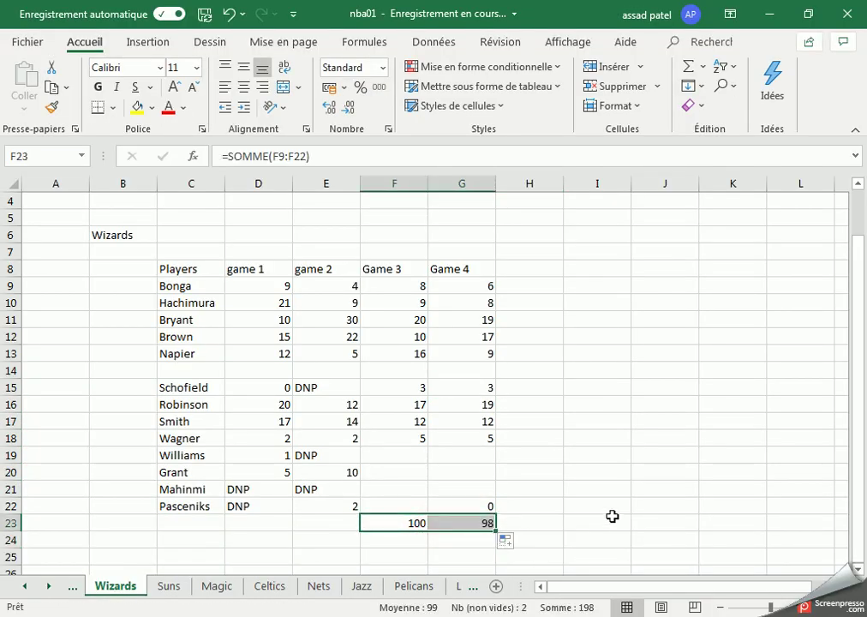
pyautogui.click(611, 517)
pyautogui.hotkey('alt', 'Tab')
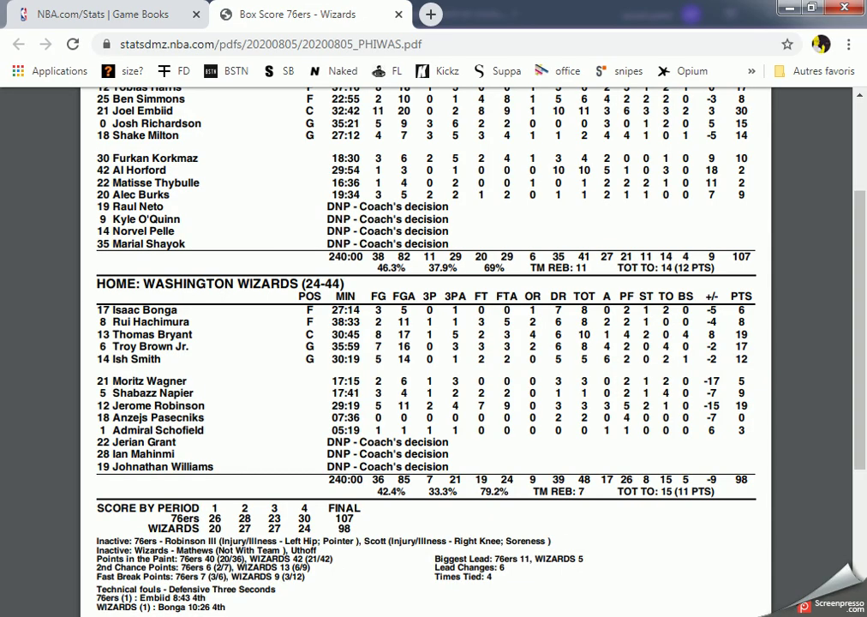
# Step: In the workbook, open the 76ers sheet and add the column header Game 3 in E5
pyautogui.hotkey('alt', 'Tab')
pyautogui.click(28, 587)
pyautogui.click(28, 587)
pyautogui.click(26, 586)
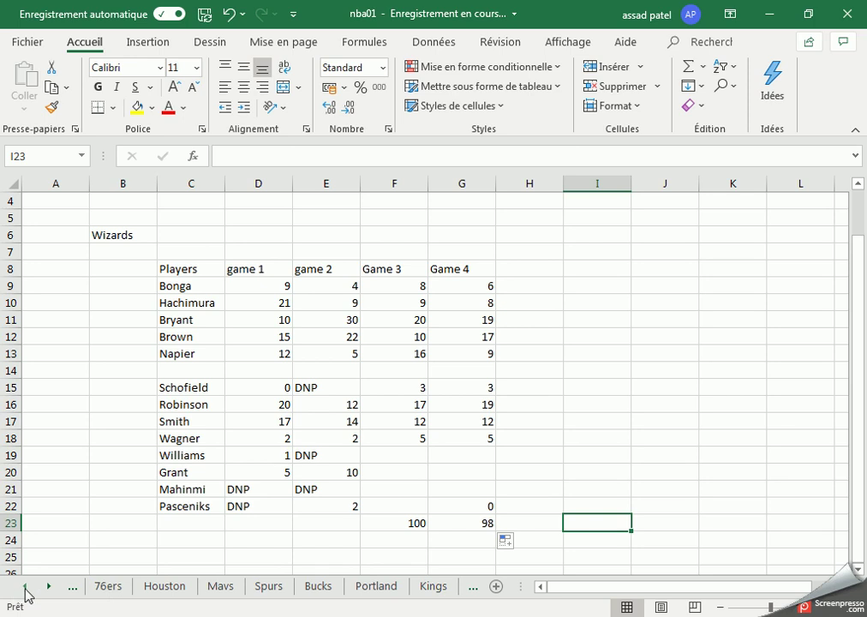
pyautogui.click(24, 587)
pyautogui.click(163, 589)
pyautogui.click(343, 267)
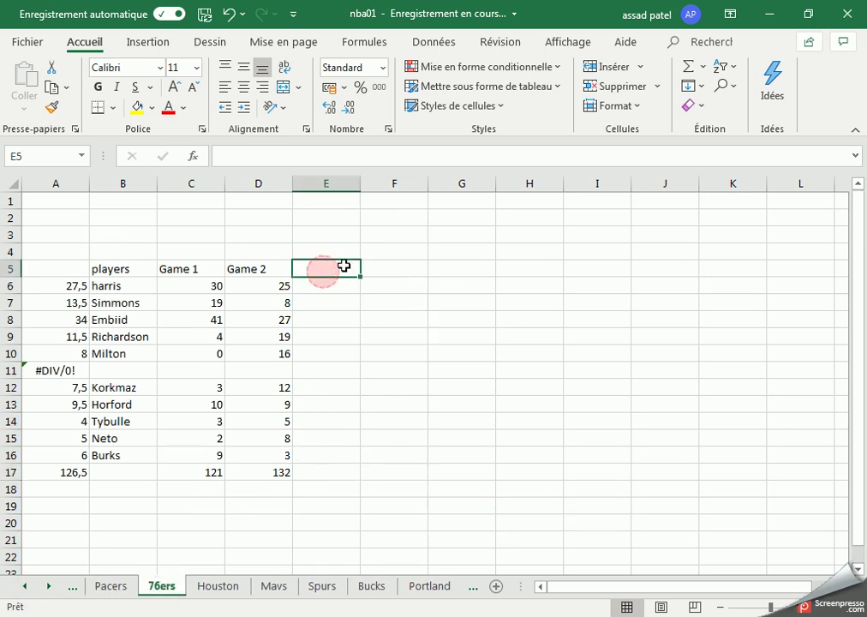
pyautogui.write('Game 3')
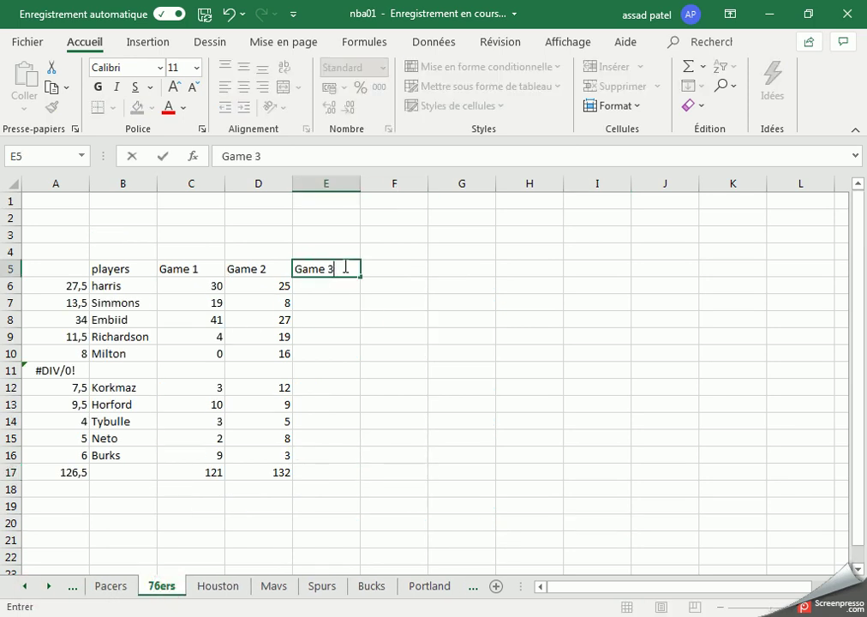
pyautogui.press('Return')
# Step: Look up Harris' and Simmons' points in the 76ers box score and enter 17 in E6 and 8 in E7
pyautogui.hotkey('alt', 'Tab')
pyautogui.scroll(3, 345, 267)
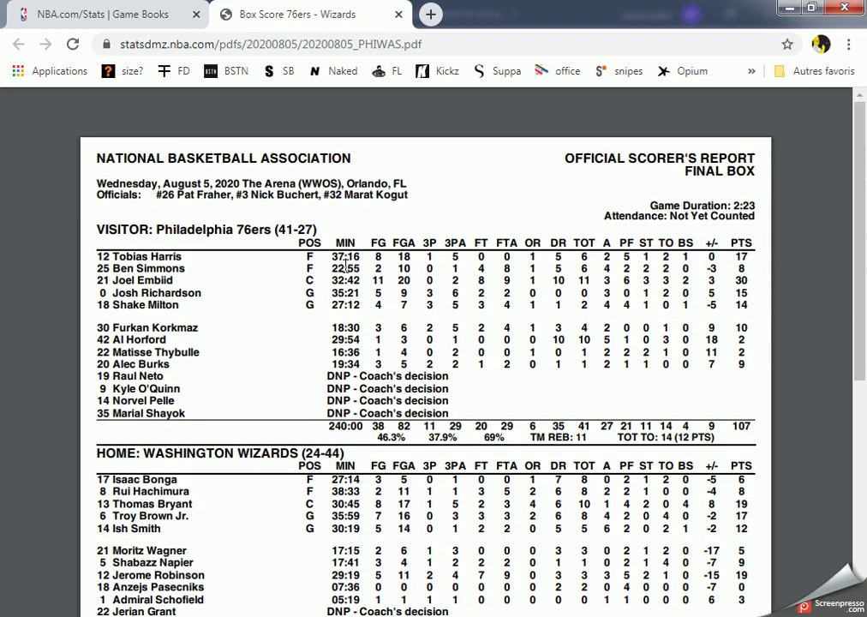
pyautogui.hotkey('alt', 'Tab')
pyautogui.write('17')
pyautogui.press('Return')
pyautogui.hotkey('alt', 'Tab')
pyautogui.hotkey('alt', 'Tab')
pyautogui.write('8')
pyautogui.press('Return')
# Step: Look up Embiid's and Richardson's points in the box score and enter 30 in E8 and 15 in E9
pyautogui.hotkey('alt', 'Tab')
pyautogui.hotkey('alt', 'Tab')
pyautogui.write('3')
pyautogui.hotkey('alt', 'Tab')
pyautogui.hotkey('alt', 'Tab')
pyautogui.press('Return')
pyautogui.write('15')
pyautogui.press('Return')
# Step: Look up Milton's and Korkmaz's points in the box score and enter 14 in E10 and 10 in E12
pyautogui.hotkey('alt', 'Tab')
pyautogui.hotkey('alt', 'Tab')
pyautogui.write('14')
pyautogui.press('Return')
pyautogui.press('Return')
pyautogui.hotkey('alt', 'Tab')
pyautogui.hotkey('alt', 'Tab')
pyautogui.write('10')
pyautogui.press('Return')
# Step: Look up Horford's and Thybulle's points in the box score and enter 2 for each in E13 and E14
pyautogui.hotkey('alt', 'Tab')
pyautogui.hotkey('alt', 'Tab')
pyautogui.write('2')
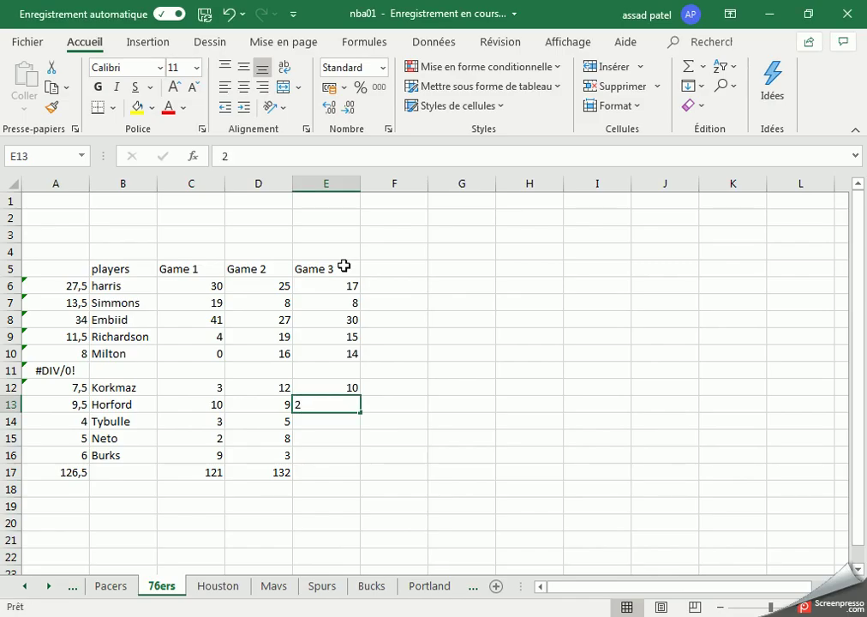
pyautogui.hotkey('alt', 'Tab')
pyautogui.hotkey('alt', 'Tab')
pyautogui.press('Return')
pyautogui.write('2')
# Step: Look up Burks' points in the box score and enter 9 in E15
pyautogui.hotkey('alt', 'Tab')
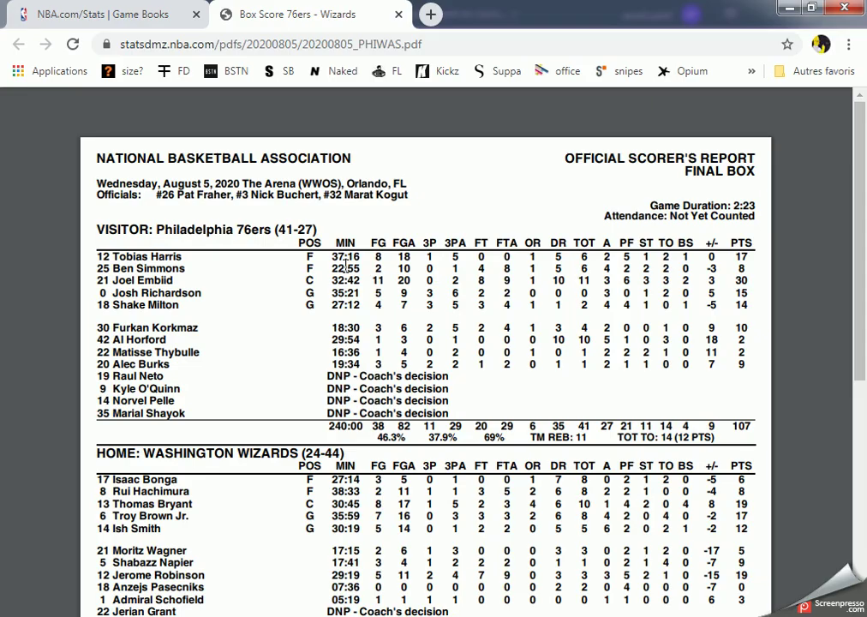
pyautogui.hotkey('alt', 'Tab')
pyautogui.press('Return')
pyautogui.write('9')
pyautogui.press('Return')
# Step: Extend the 76ers total formula from D17 to E17 and compare the Game 3 total with the box score
pyautogui.click(311, 479)
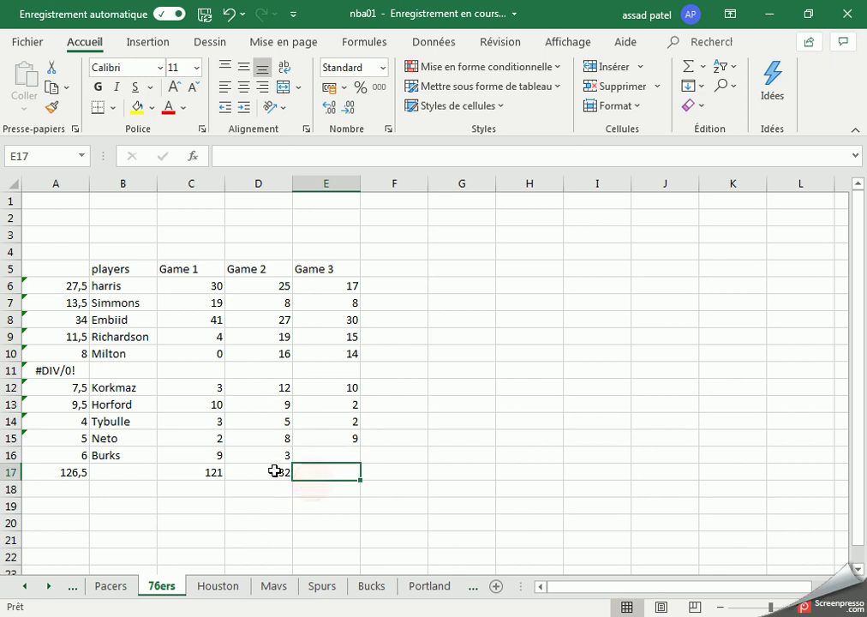
pyautogui.click(287, 474)
pyautogui.moveTo(296, 483); pyautogui.dragTo(333, 479)
pyautogui.click(346, 517)
pyautogui.hotkey('alt', 'Tab')
pyautogui.scroll(-3, 348, 516)
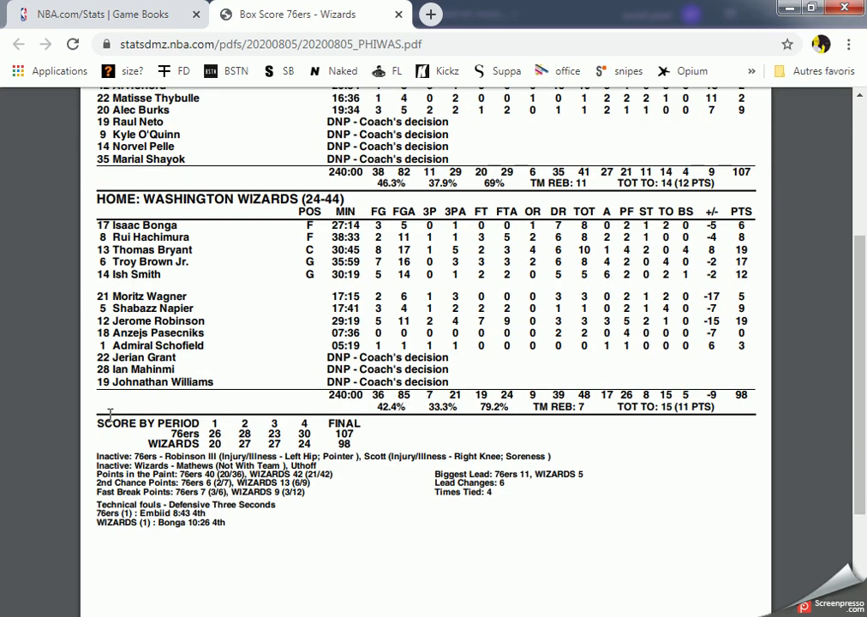
# Step: On the Proba sheet, fill the Sixers' cells E29 and G29 in the Wizards–Sixers row with yellow
pyautogui.hotkey('alt', 'Tab')
pyautogui.click(26, 588)
pyautogui.click(27, 588)
pyautogui.click(27, 588)
pyautogui.click(227, 586)
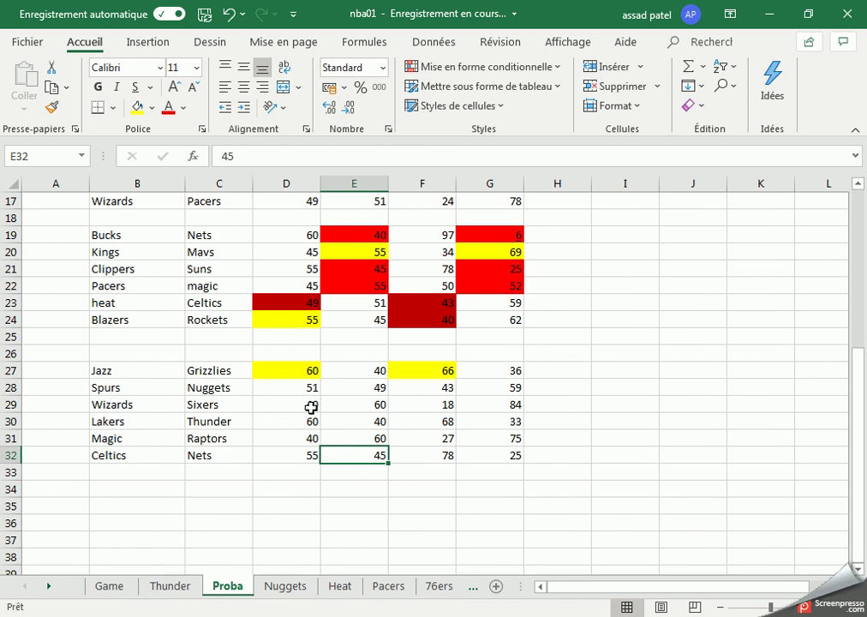
pyautogui.click(351, 405)
pyautogui.click(137, 107)
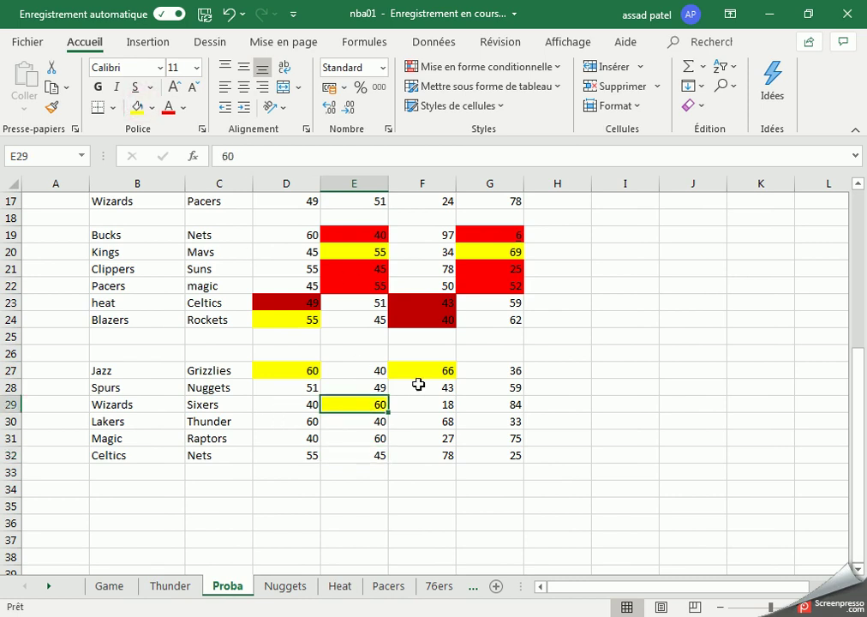
pyautogui.click(502, 409)
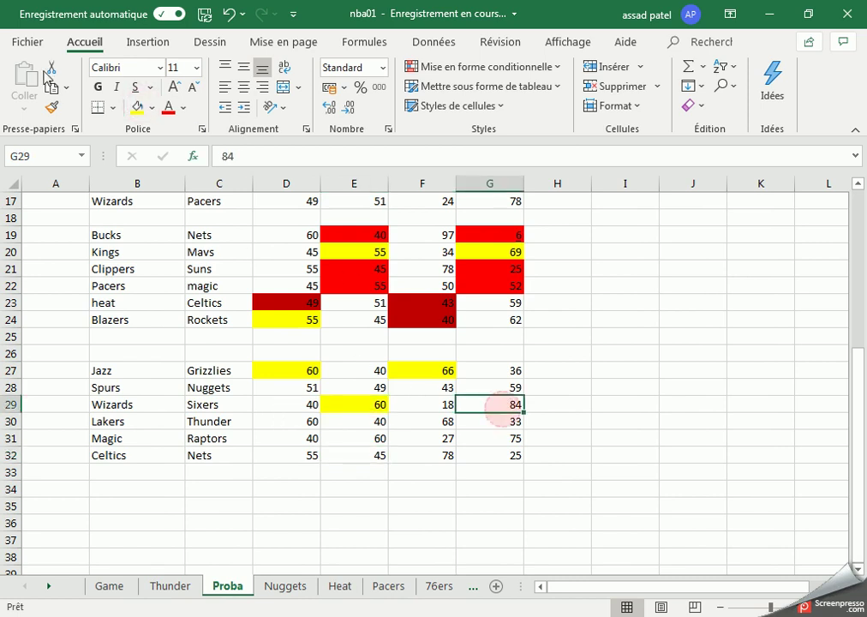
pyautogui.click(137, 108)
pyautogui.click(305, 440)
# Step: In the browser, close the 76ers–Wizards box score and open the Nuggets–Spurs box score from the August 5 game list
pyautogui.hotkey('alt', 'Tab')
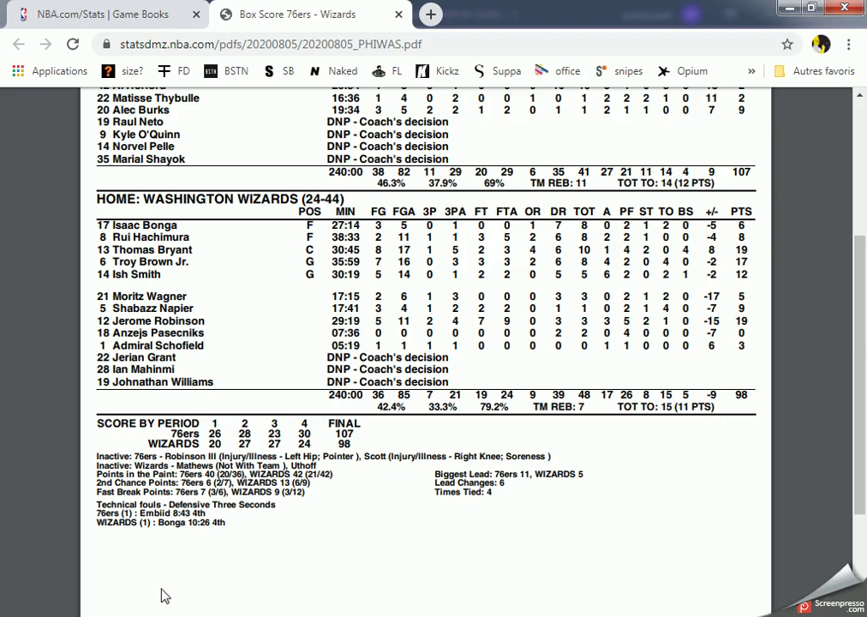
pyautogui.click(399, 15)
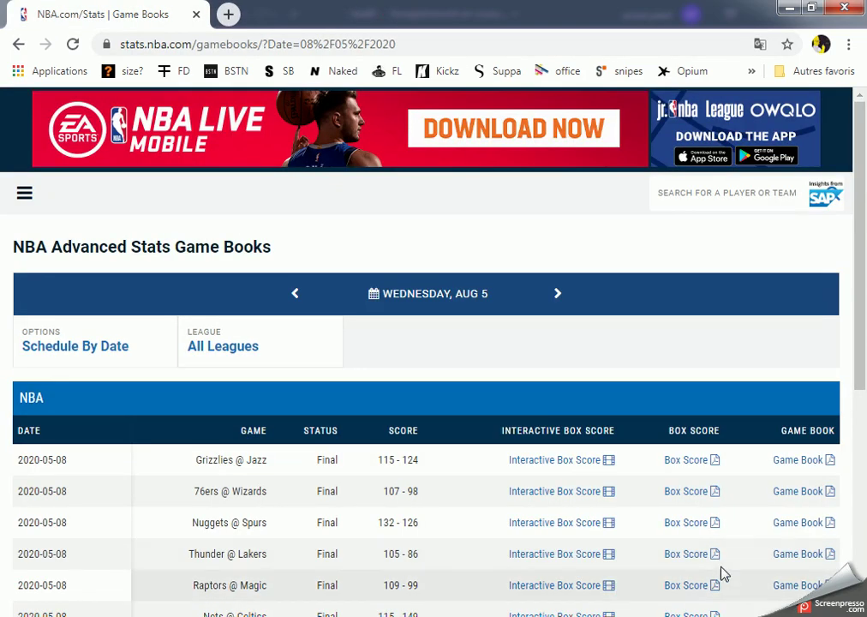
pyautogui.click(716, 526)
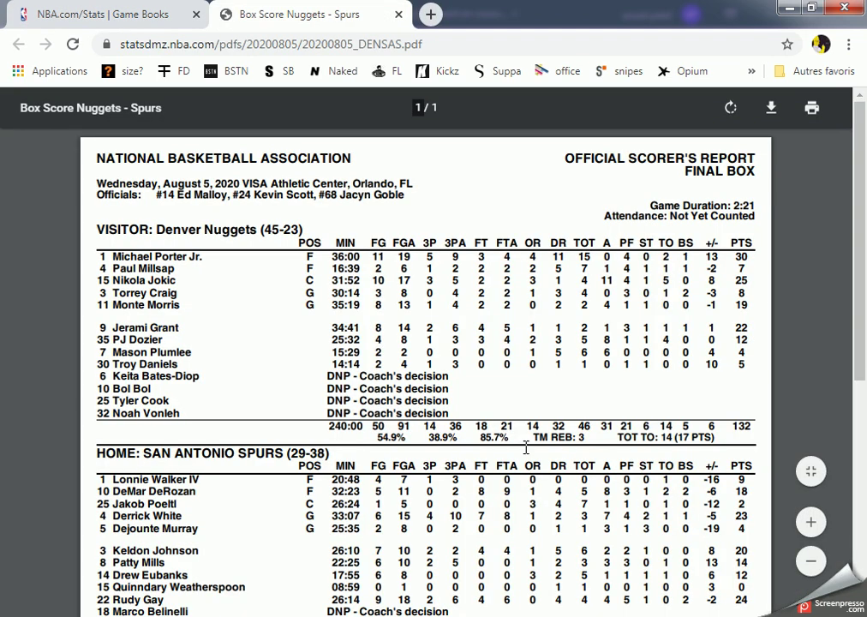
# Step: In the workbook, open the Nuggets sheet and add the column header Game 3 in E4
pyautogui.hotkey('alt', 'Tab')
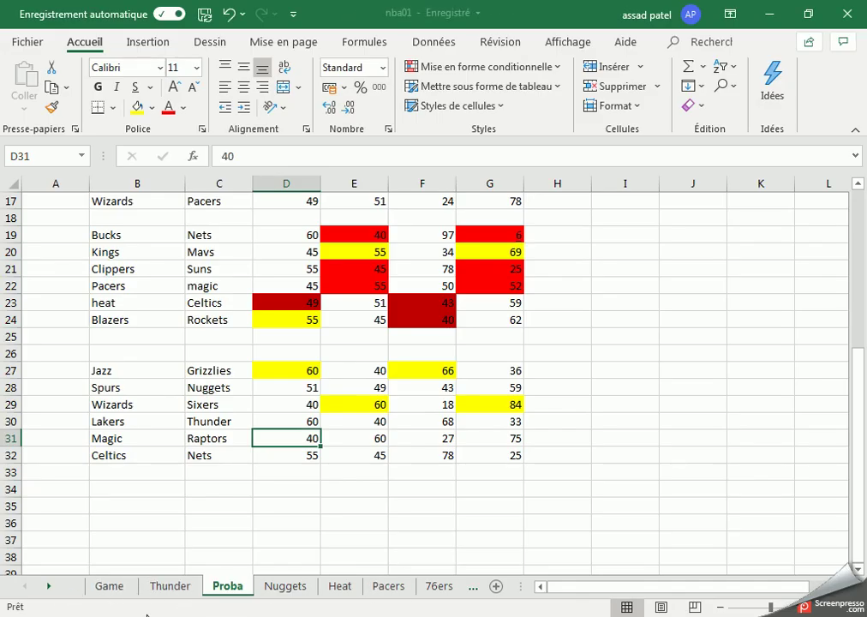
pyautogui.click(289, 585)
pyautogui.click(338, 253)
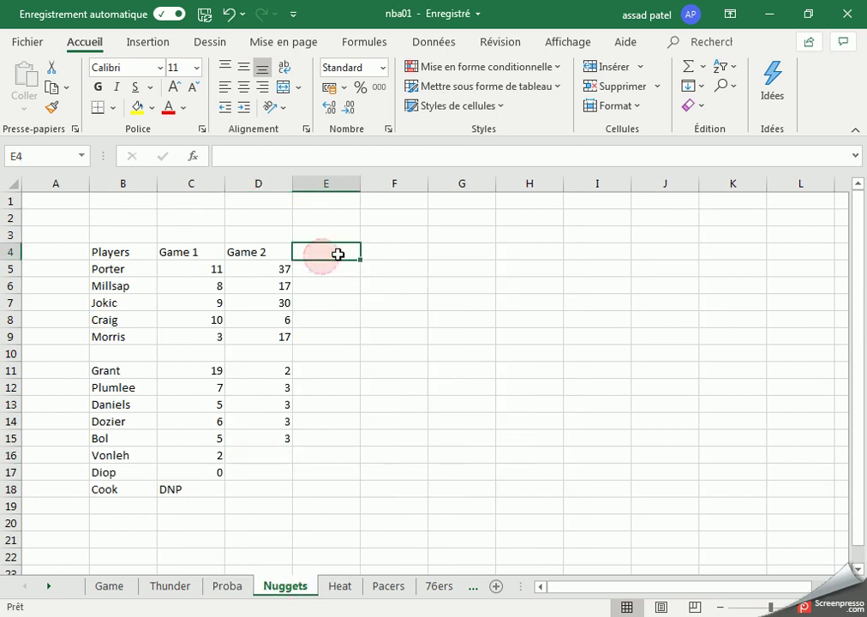
pyautogui.write('Game 3')
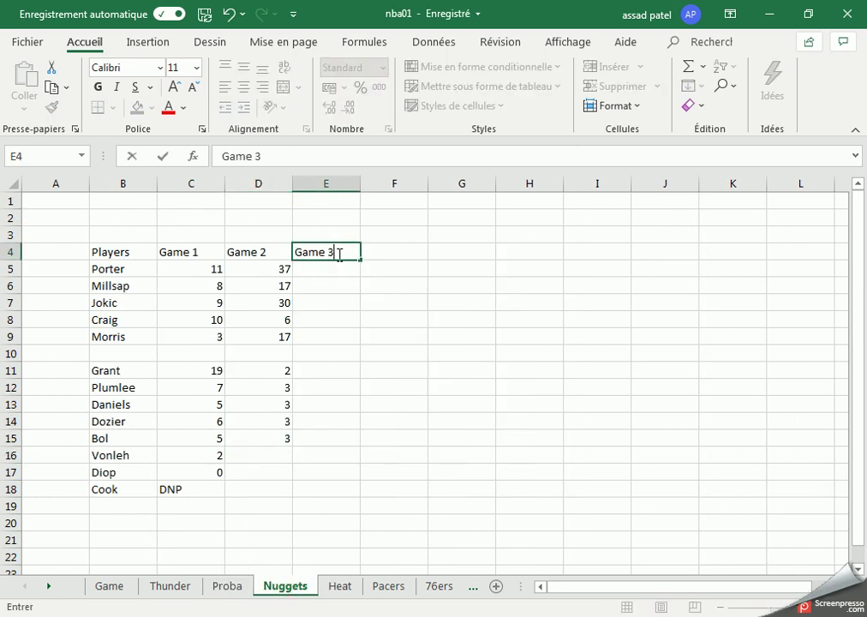
pyautogui.press('Return')
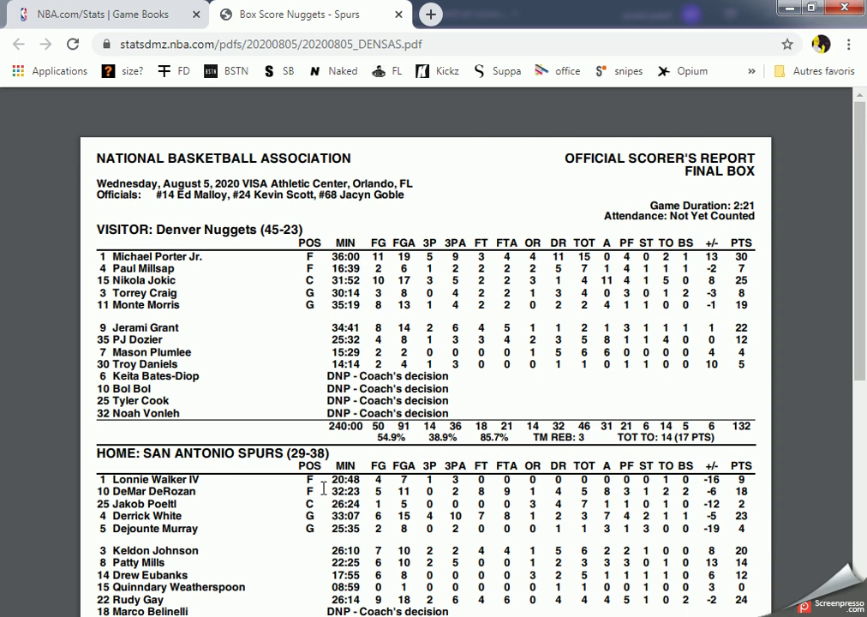
# Step: Look up Porter's and Millsap's points in the Nuggets box score and enter 30 in E5 and 7 in E6
pyautogui.scroll(-2, 362, 486)
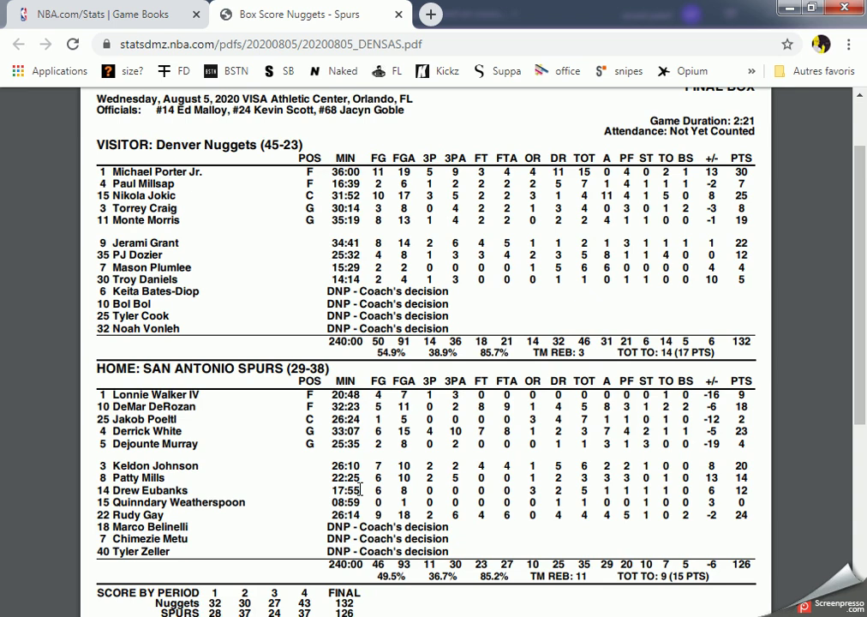
pyautogui.hotkey('alt', 'Tab')
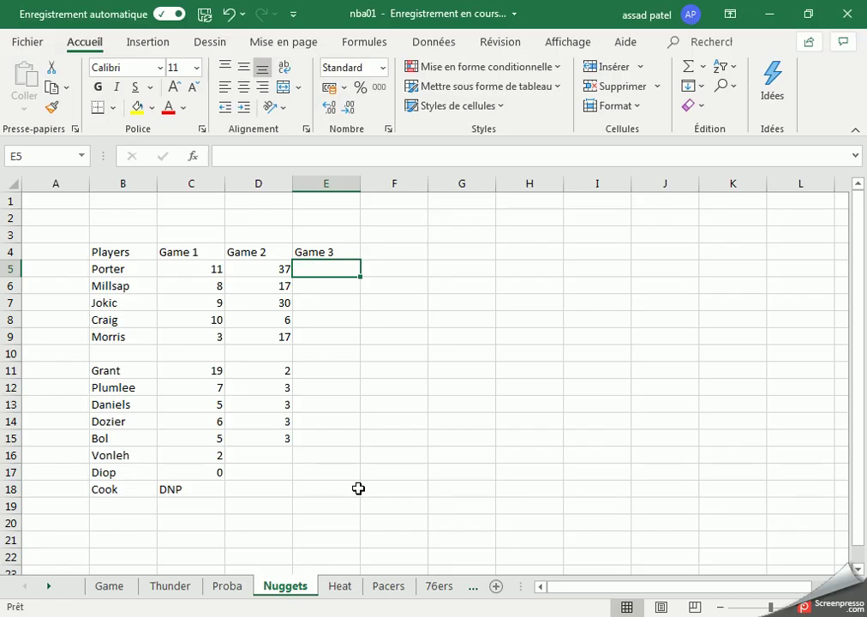
pyautogui.write('30')
pyautogui.press('Return')
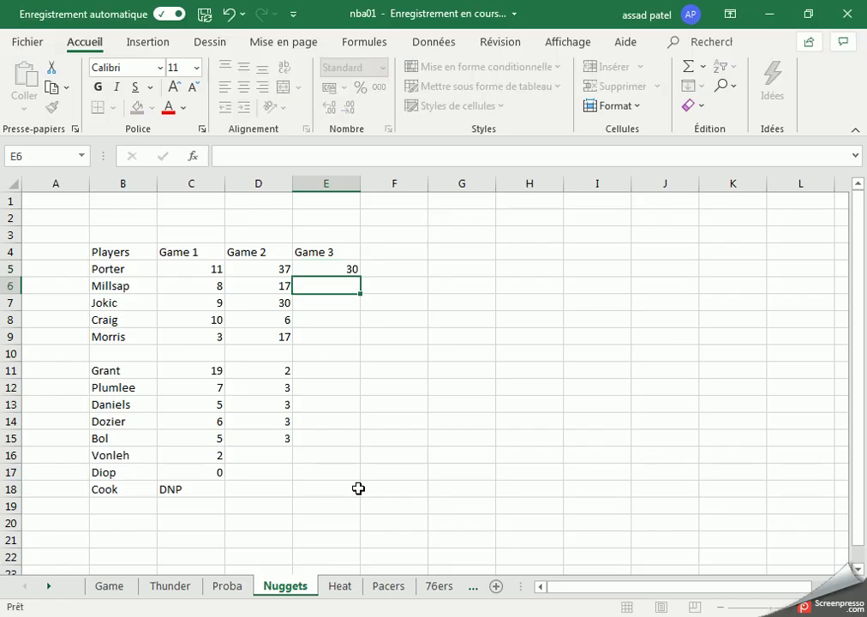
pyautogui.hotkey('alt', 'Tab')
pyautogui.hotkey('alt', 'Tab')
pyautogui.write('7')
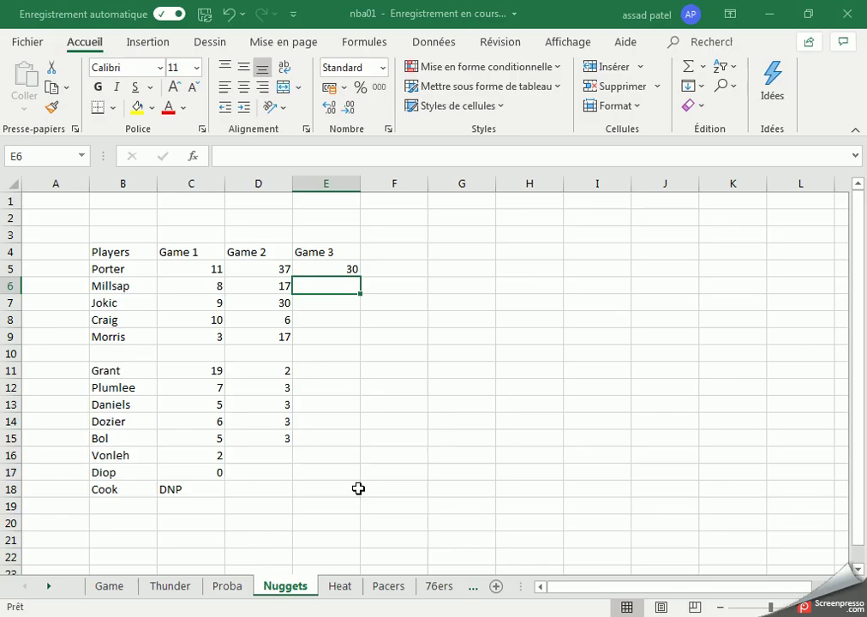
pyautogui.press('Return')
# Step: Enter 25 as Jokic's Game 3 points in E7 and check it against the box score
pyautogui.write('25')
pyautogui.hotkey('alt', 'Tab')
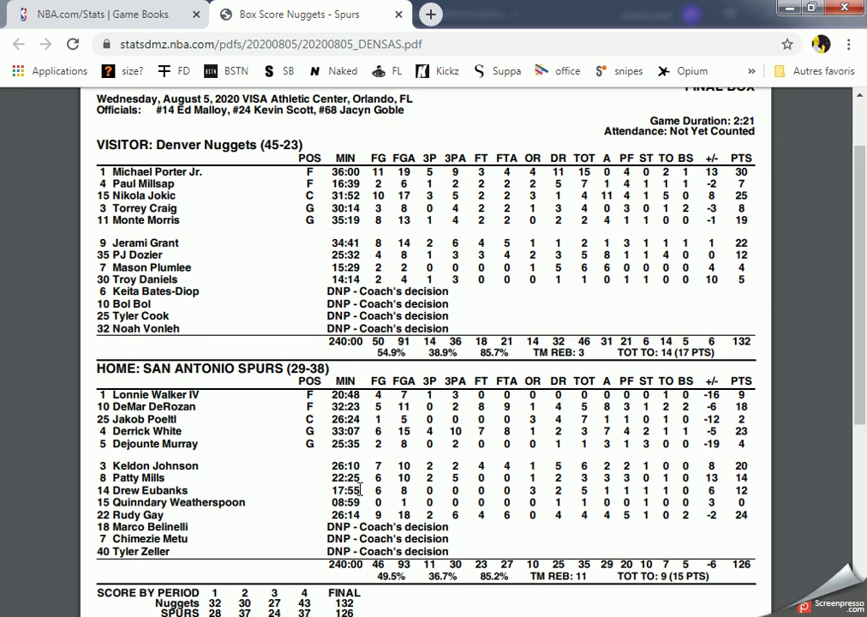
pyautogui.hotkey('alt', 'Tab')
pyautogui.press('Return')
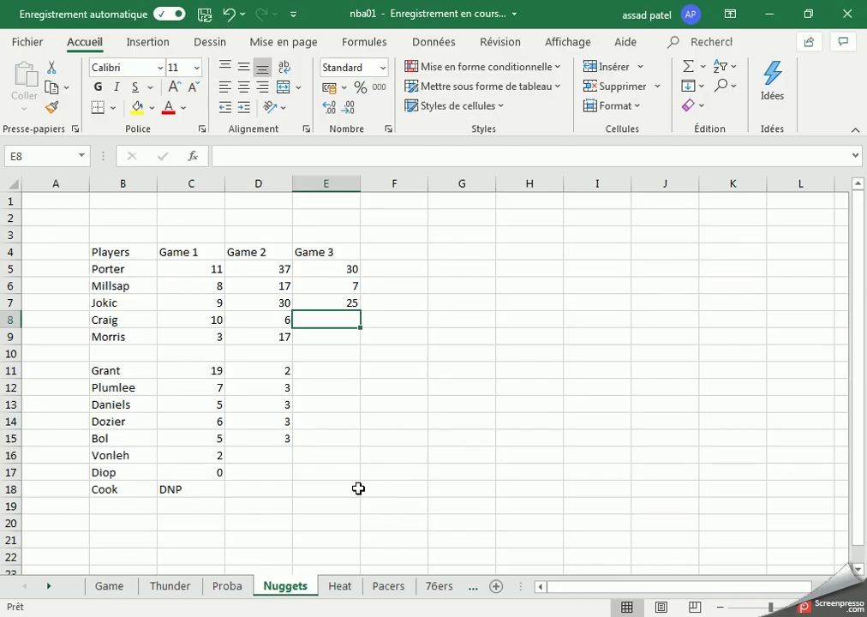
# Step: Look up Craig's and Morris' points in the box score and enter 8 in E8 and 19 in E9
pyautogui.hotkey('alt', 'Tab')
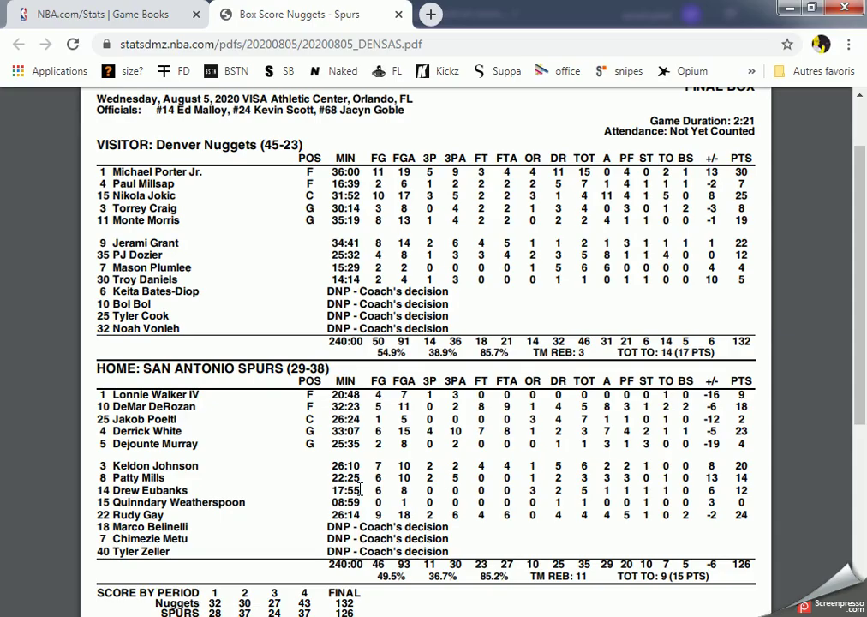
pyautogui.hotkey('alt', 'Tab')
pyautogui.write('8')
pyautogui.press('Return')
pyautogui.write('19')
pyautogui.press('Return')
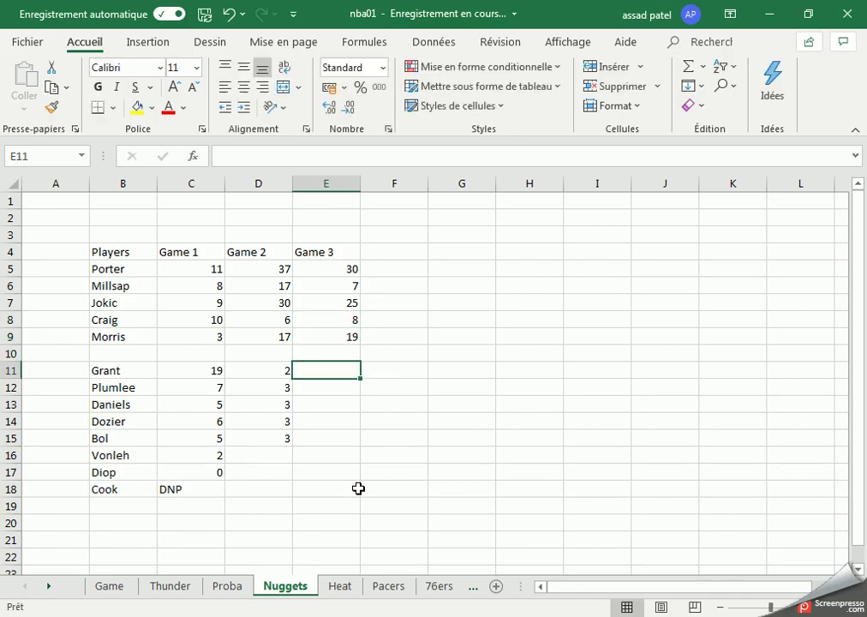
# Step: Look up Grant's and Dozier's points in the box score and enter 22 in E11 and 12 in E14
pyautogui.hotkey('alt', 'Tab')
pyautogui.hotkey('alt', 'Tab')
pyautogui.write('22')
pyautogui.press('Return')
pyautogui.hotkey('alt', 'Tab')
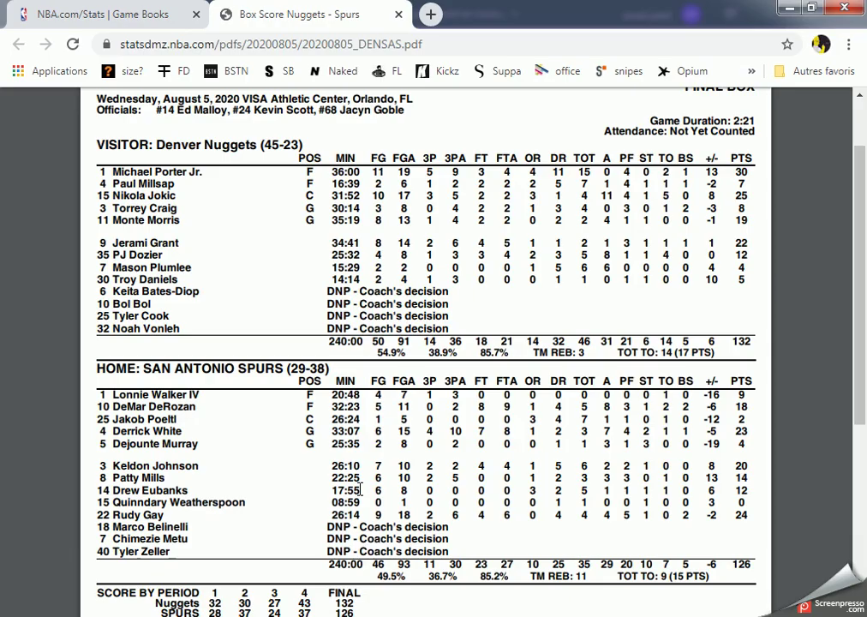
pyautogui.hotkey('alt', 'Tab')
pyautogui.press('Return')
pyautogui.press('Return')
pyautogui.write('12')
pyautogui.press('Return')
# Step: Look up Plumlee's and Daniels' points in the box score and enter 4 in E12 and 5 in E13
pyautogui.hotkey('alt', 'Tab')
pyautogui.hotkey('alt', 'Tab')
pyautogui.press('Up')
pyautogui.press('Up')
pyautogui.press('Up')
pyautogui.write('4')
pyautogui.press('Return')
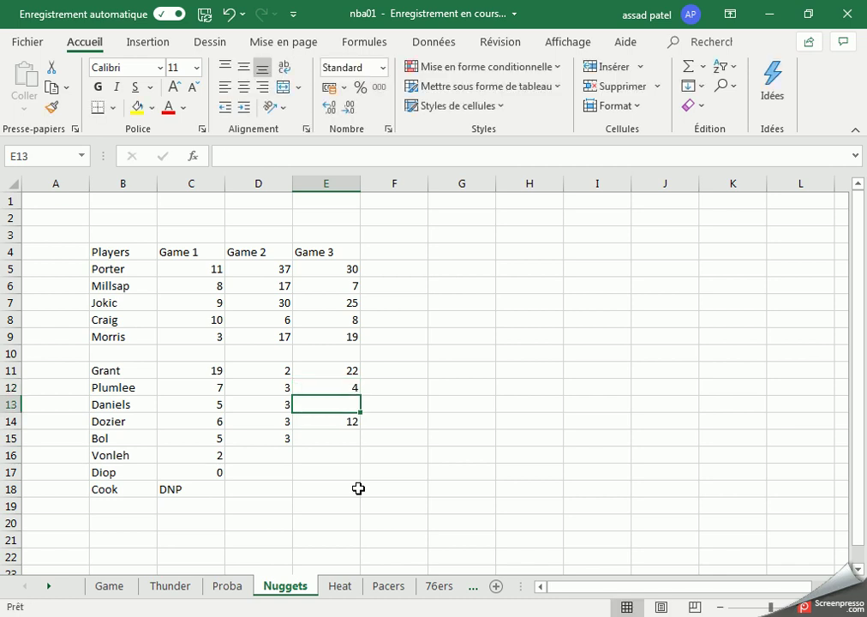
pyautogui.hotkey('alt', 'Tab')
pyautogui.hotkey('alt', 'Tab')
pyautogui.write('5')
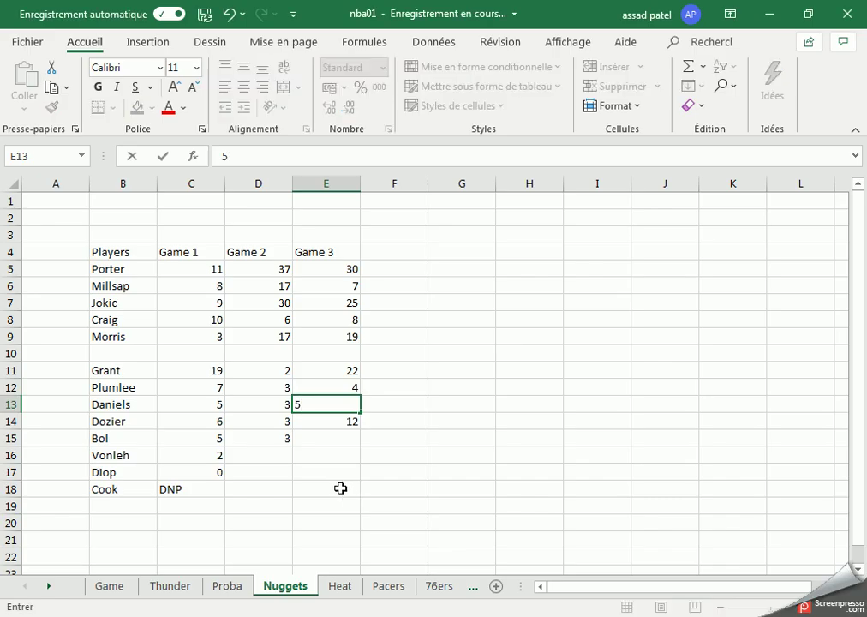
pyautogui.click(346, 489)
# Step: Total the Nuggets' Game 3 points in E20 with SOMME over E5:E19 and compare the result with the box score
pyautogui.click(335, 530)
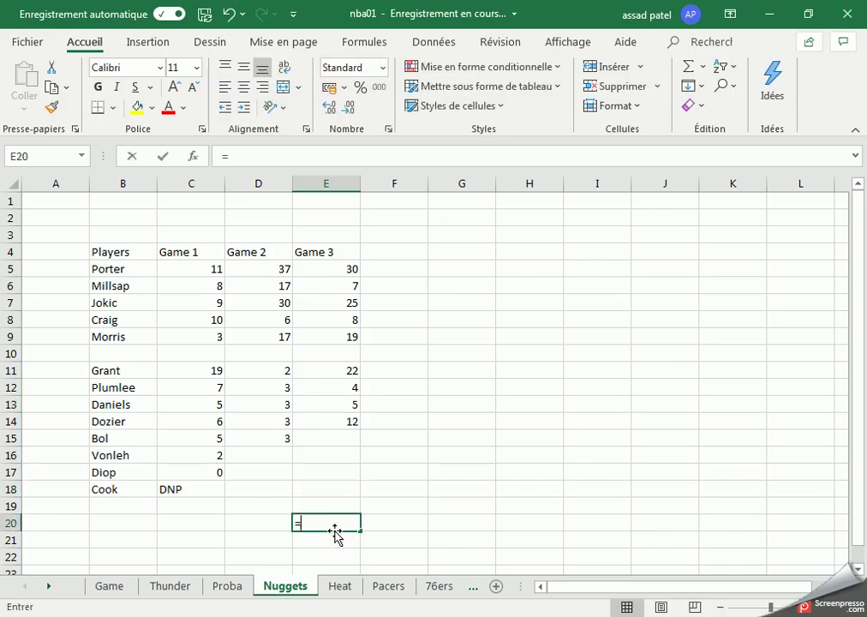
pyautogui.write('=SOMME(')
pyautogui.moveTo(321, 271); pyautogui.dragTo(328, 506)
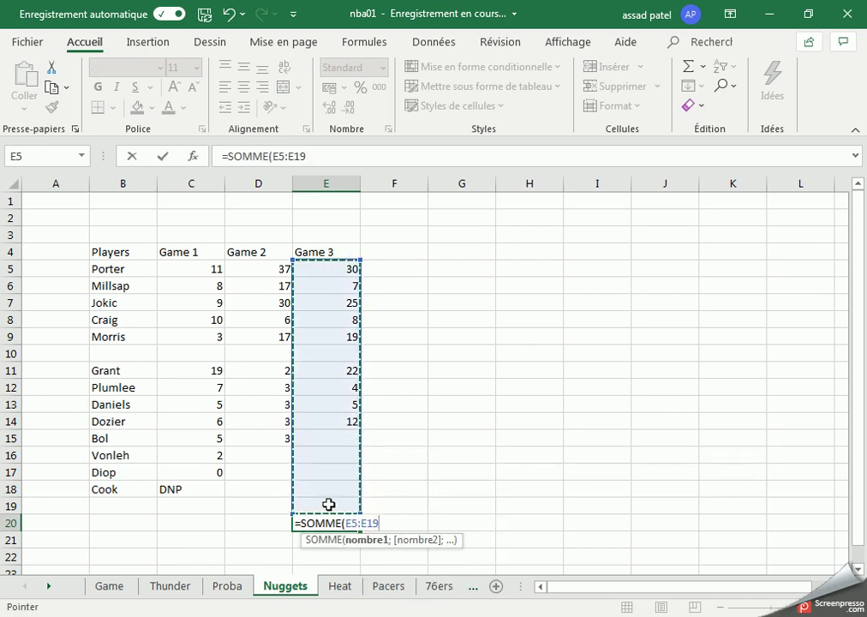
pyautogui.press('Return')
pyautogui.hotkey('alt', 'Tab')
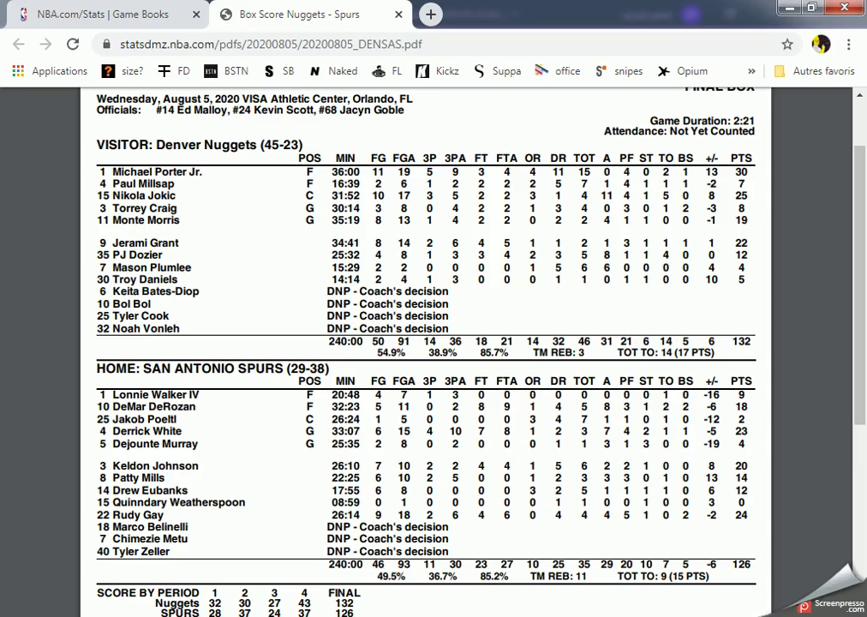
pyautogui.hotkey('alt', 'Tab')
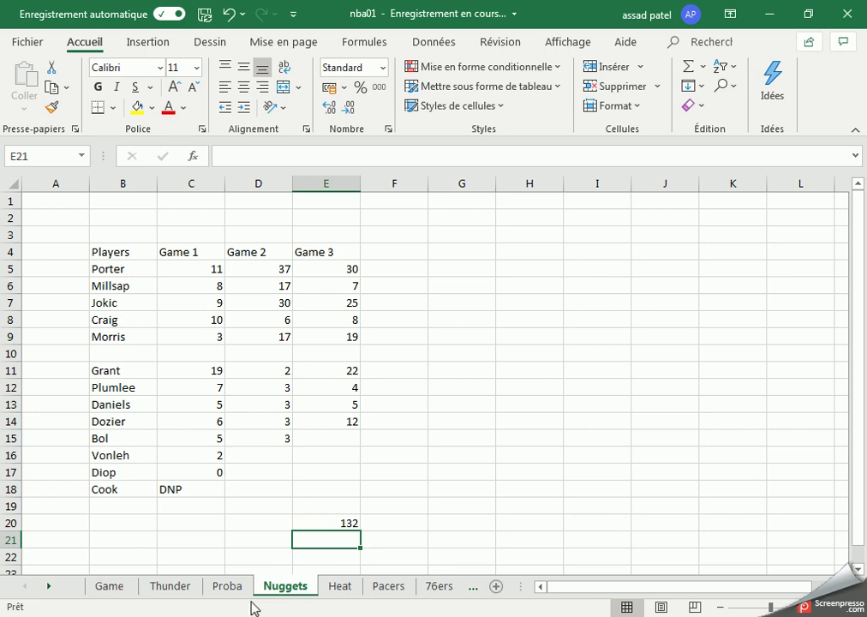
# Step: Open the Spurs sheet and add the column header Game 3 in F6
pyautogui.click(45, 586)
pyautogui.click(44, 586)
pyautogui.click(44, 586)
pyautogui.click(44, 586)
pyautogui.click(44, 586)
pyautogui.click(44, 586)
pyautogui.click(222, 586)
pyautogui.click(268, 586)
pyautogui.click(401, 287)
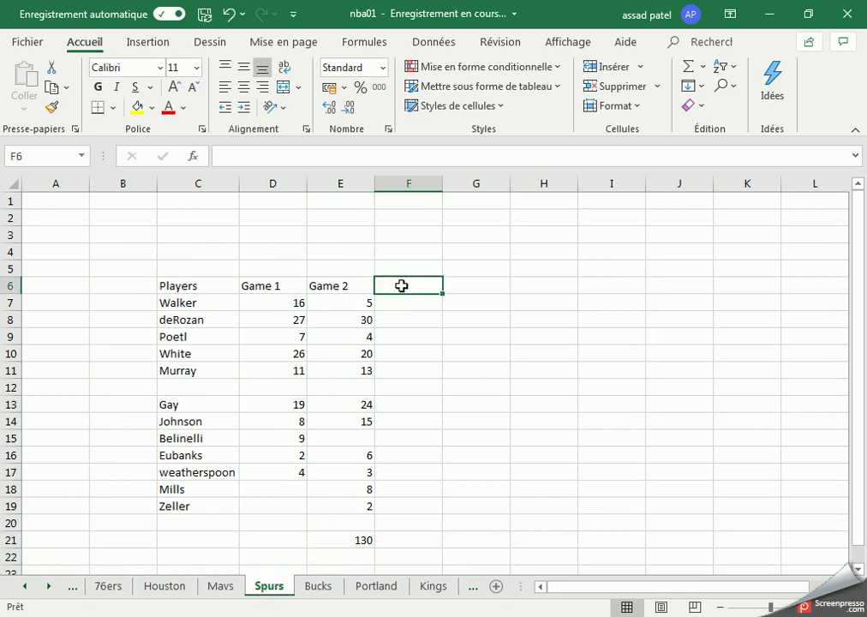
pyautogui.write('Game 3')
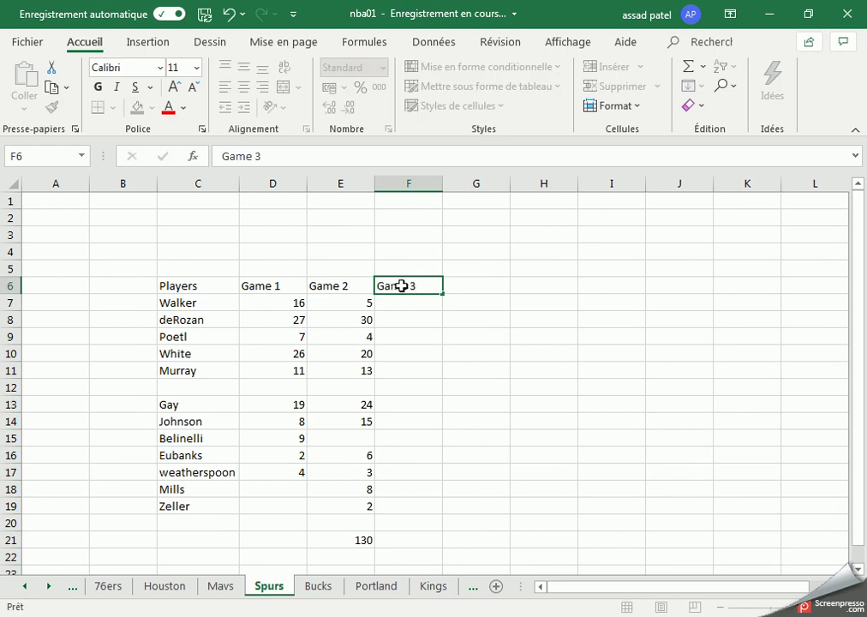
# Step: Look up Walker's and deRozan's points in the box score and enter 9 in F7 and 18 in F8
pyautogui.hotkey('alt', 'Tab')
pyautogui.hotkey('alt', 'Tab')
pyautogui.write('9')
pyautogui.hotkey('alt', 'Tab')
pyautogui.hotkey('alt', 'Tab')
pyautogui.write('18')
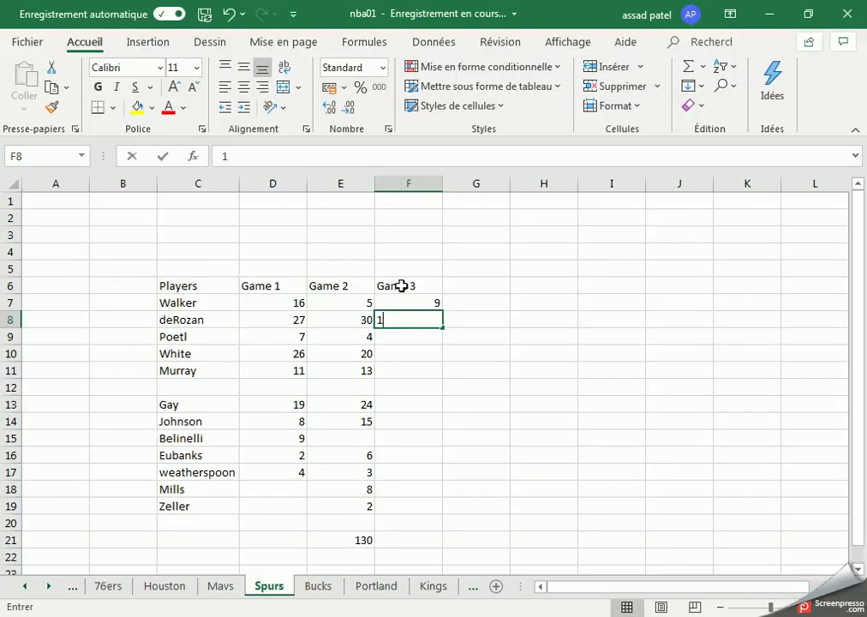
# Step: Look up Poetl's and White's points in the box score and enter 2 in F9 and 23 in F10
pyautogui.hotkey('alt', 'Tab')
pyautogui.hotkey('alt', 'Tab')
pyautogui.write('2')
pyautogui.press('Return')
pyautogui.write('23')
pyautogui.press('Return')
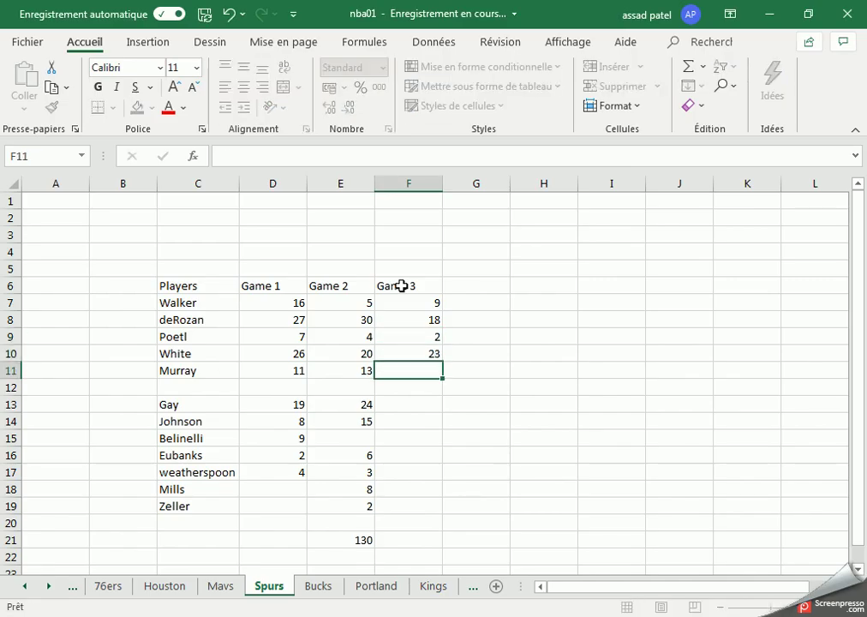
# Step: Look up Murray's and Gay's points in the box score and enter 4 in F11 and 24 in F13
pyautogui.hotkey('alt', 'Tab')
pyautogui.hotkey('alt', 'Tab')
pyautogui.write('4')
pyautogui.press('Return')
pyautogui.press('Return')
pyautogui.hotkey('alt', 'Tab')
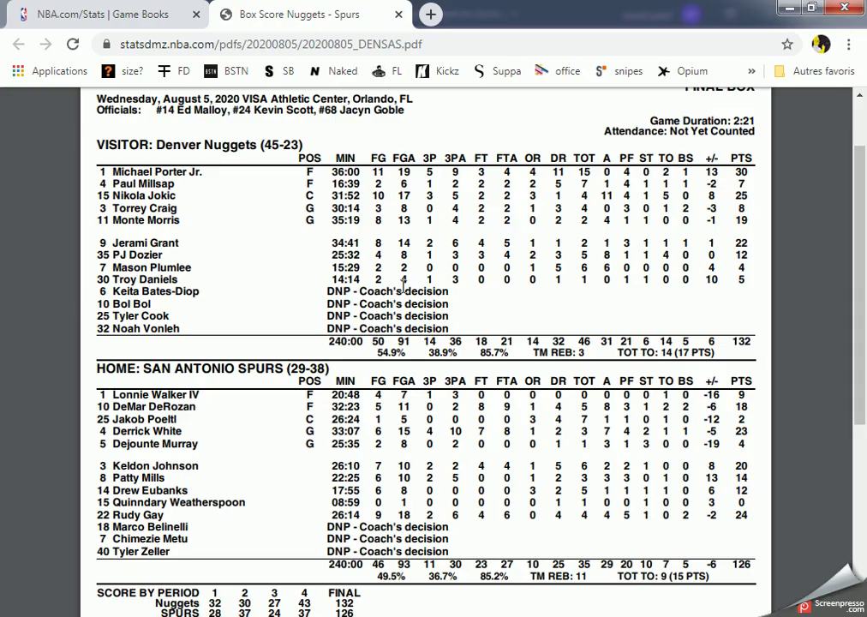
pyautogui.hotkey('alt', 'Tab')
pyautogui.write('24')
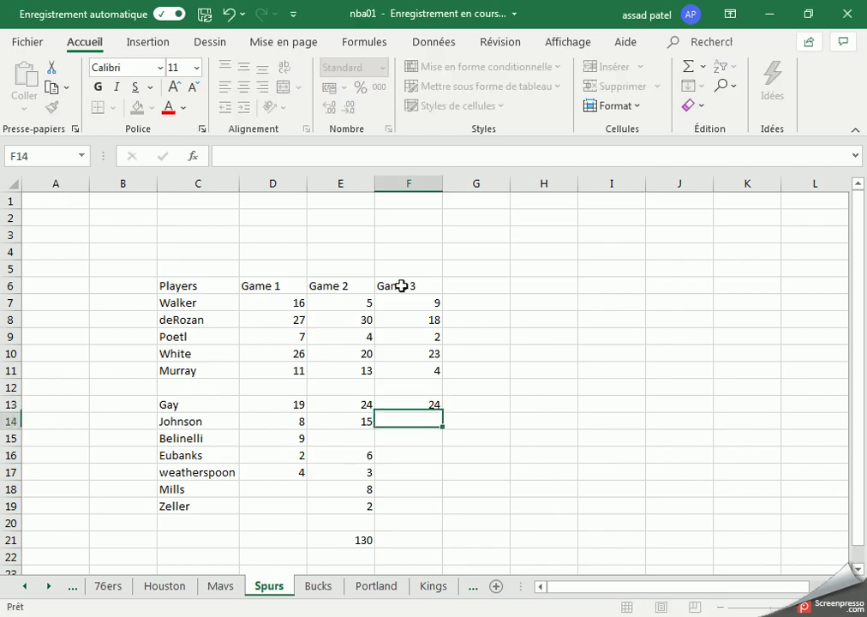
pyautogui.press('Return')
# Step: Look up Johnson's points in the box score and enter 20 in F14
pyautogui.hotkey('alt', 'Tab')
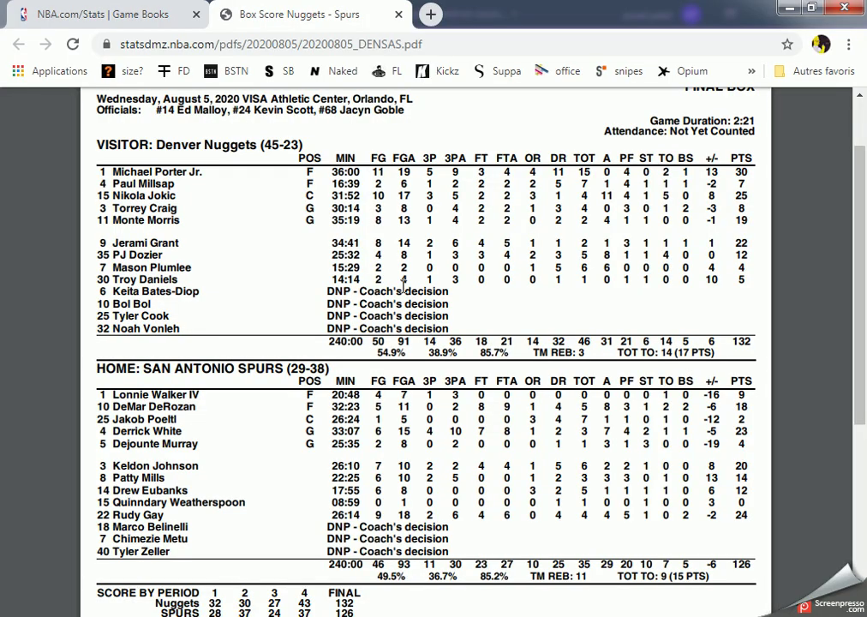
pyautogui.hotkey('alt', 'Tab')
pyautogui.write('20')
pyautogui.press('Return')
# Step: Look up Eubanks' points in the box score and enter 12 in F15
pyautogui.hotkey('alt', 'Tab')
pyautogui.hotkey('alt', 'Tab')
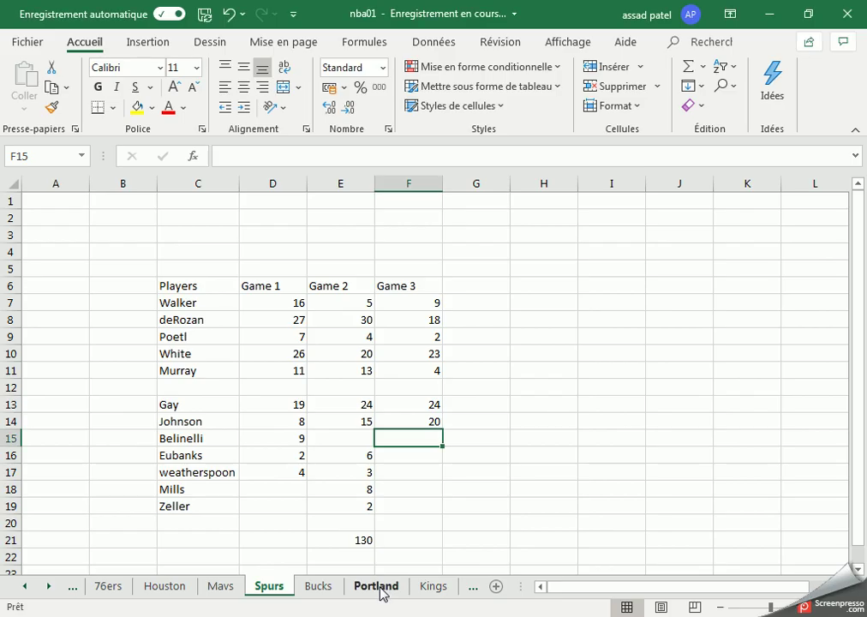
pyautogui.hotkey('alt', 'Tab')
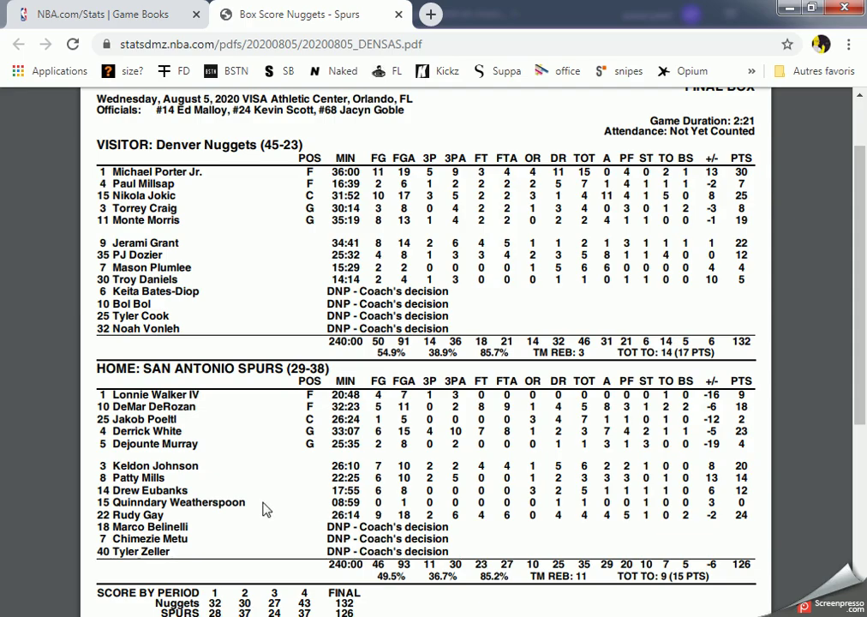
pyautogui.hotkey('alt', 'Tab')
pyautogui.write('12')
pyautogui.press('Return')
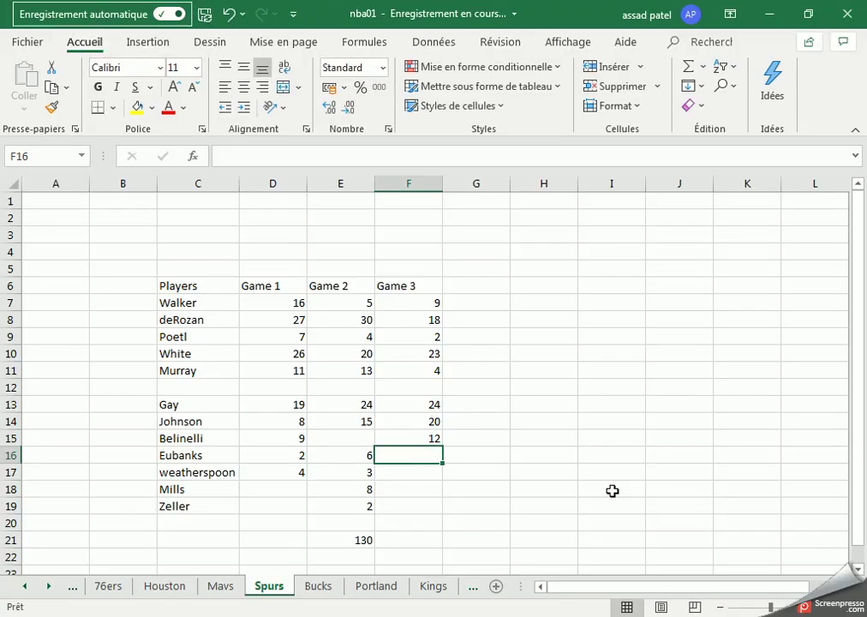
# Step: Enter 12 for Eubanks in F16 and clear the misplaced entry in F15 on Belinelli's row
pyautogui.click(518, 474)
pyautogui.click(410, 461)
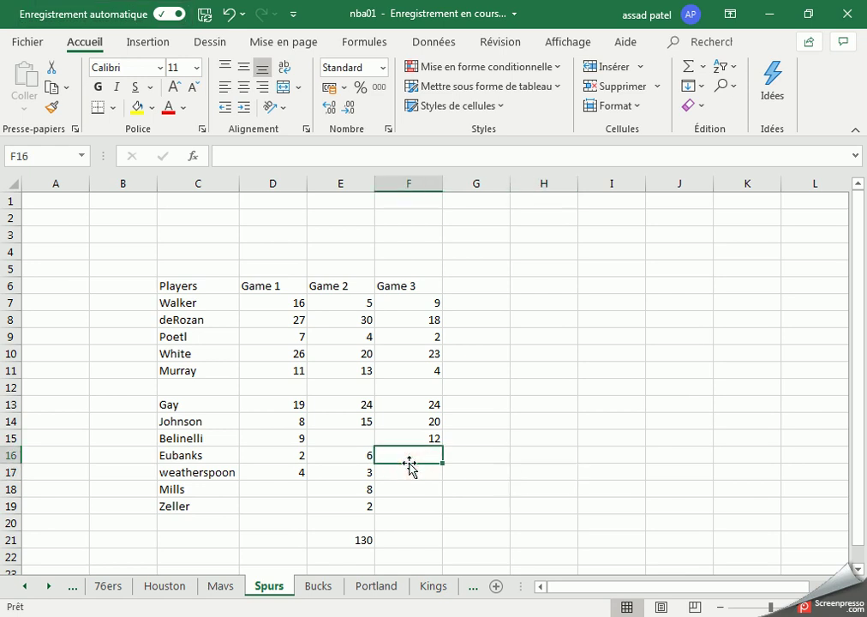
pyautogui.write('12')
pyautogui.press('Up')
pyautogui.press('Delete')
pyautogui.press('Down')
# Step: Look up Weatherspoon's points in the box score and enter 0 in F17
pyautogui.hotkey('alt', 'Tab')
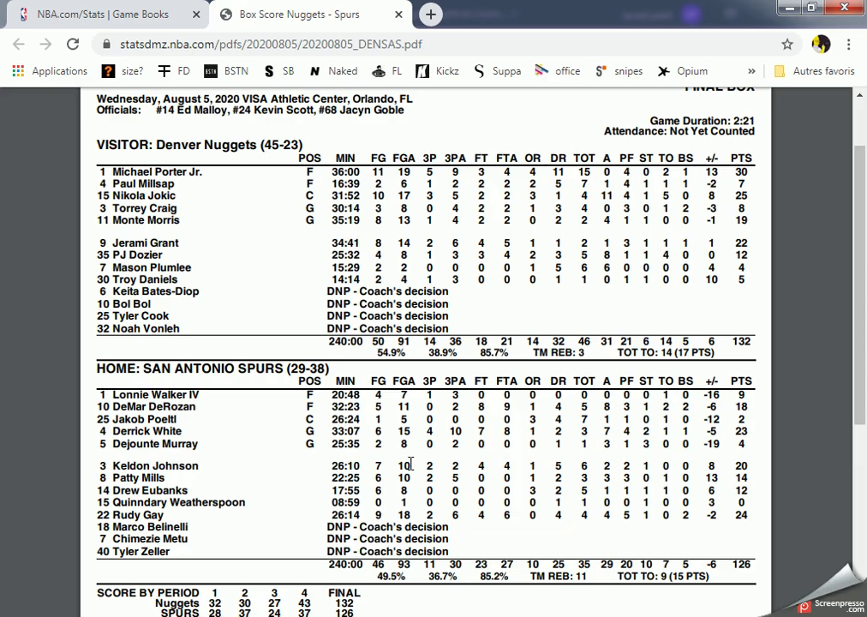
pyautogui.hotkey('alt', 'Tab')
pyautogui.press('Down')
pyautogui.write('0')
pyautogui.press('Return')
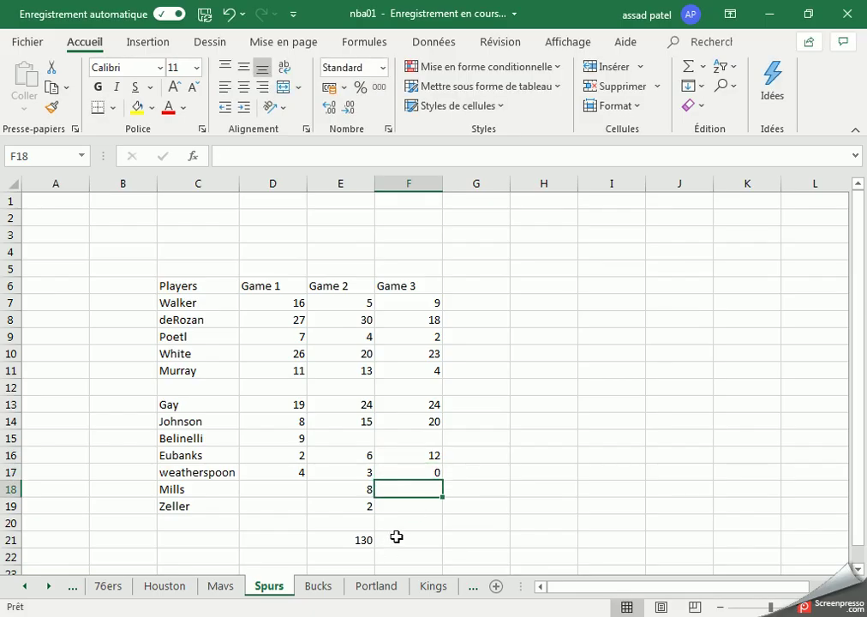
# Step: Copy the SOMME total formula from E21 to F21 for Game 3 and to D21 for Game 1
pyautogui.click(359, 541)
pyautogui.moveTo(374, 548); pyautogui.dragTo(420, 549)
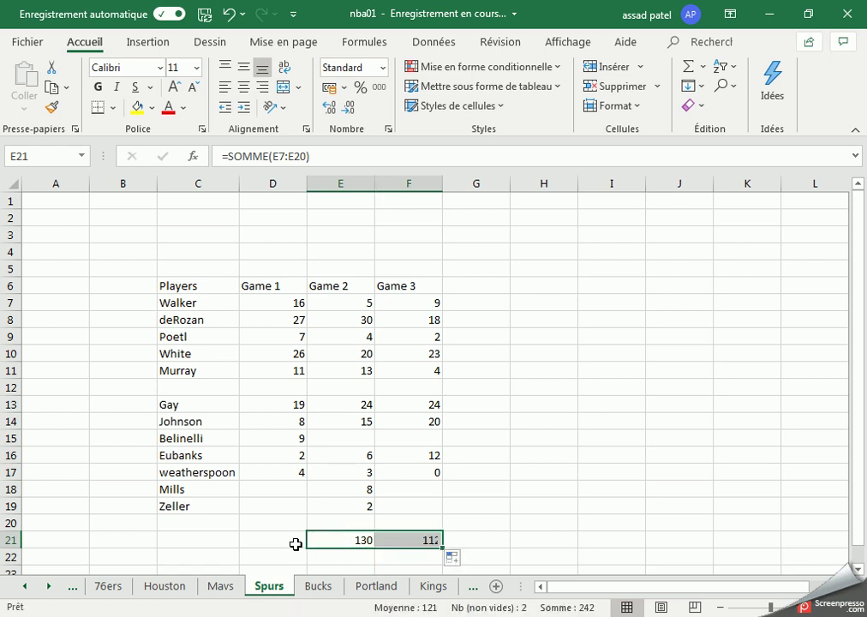
pyautogui.click(295, 544)
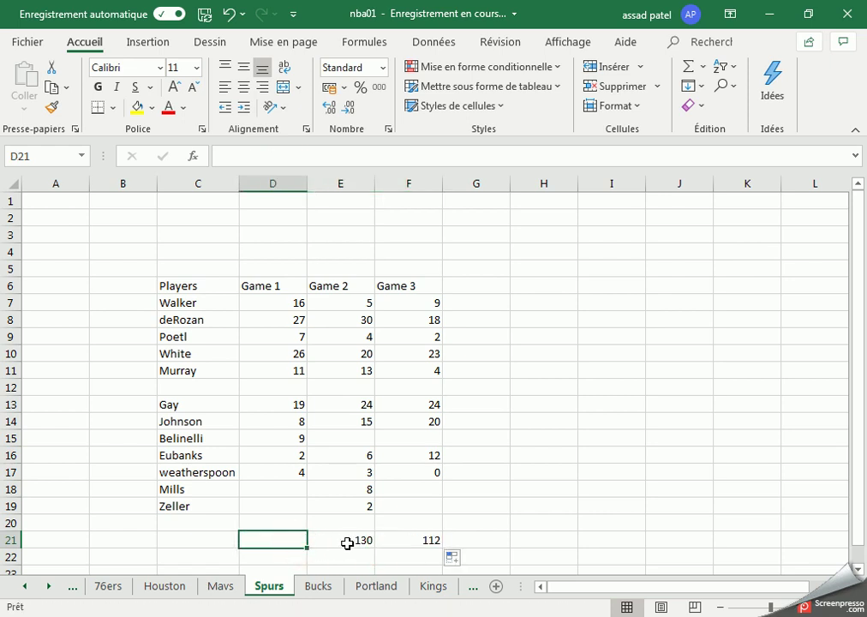
pyautogui.click(344, 544)
pyautogui.moveTo(374, 547); pyautogui.dragTo(281, 555)
pyautogui.click(281, 557)
# Step: Compare the Spurs' Game 3 total and player entries with the box score to find the missing points
pyautogui.hotkey('alt', 'Tab')
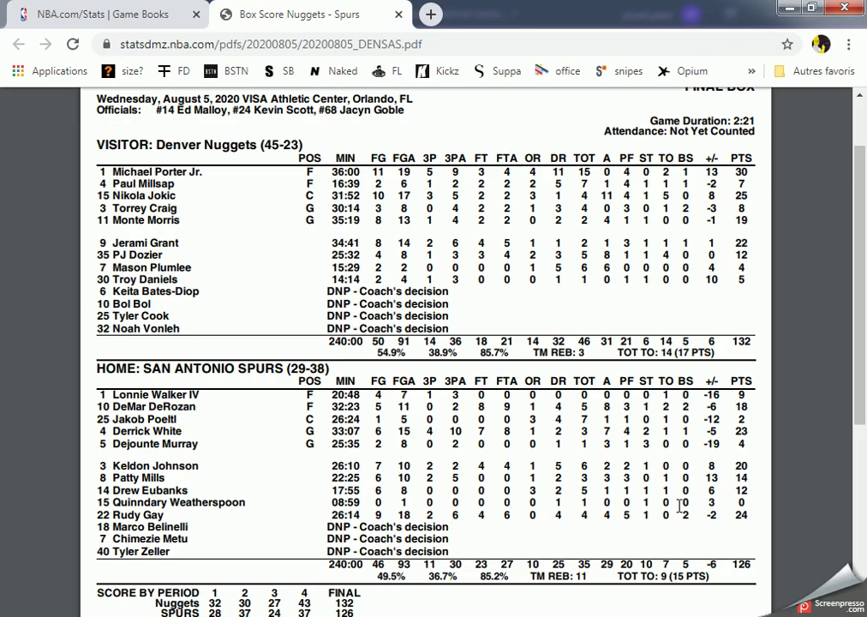
pyautogui.hotkey('alt', 'Tab')
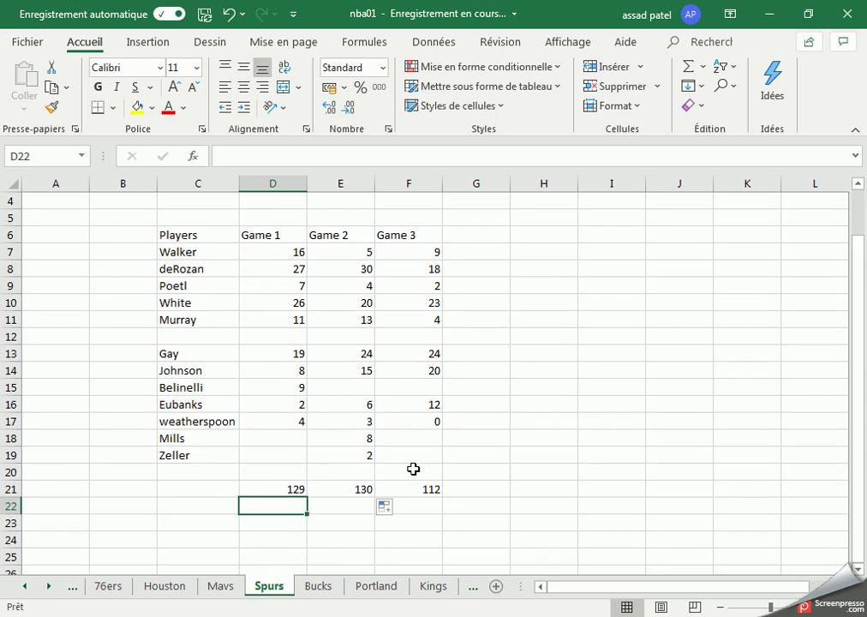
pyautogui.click(412, 485)
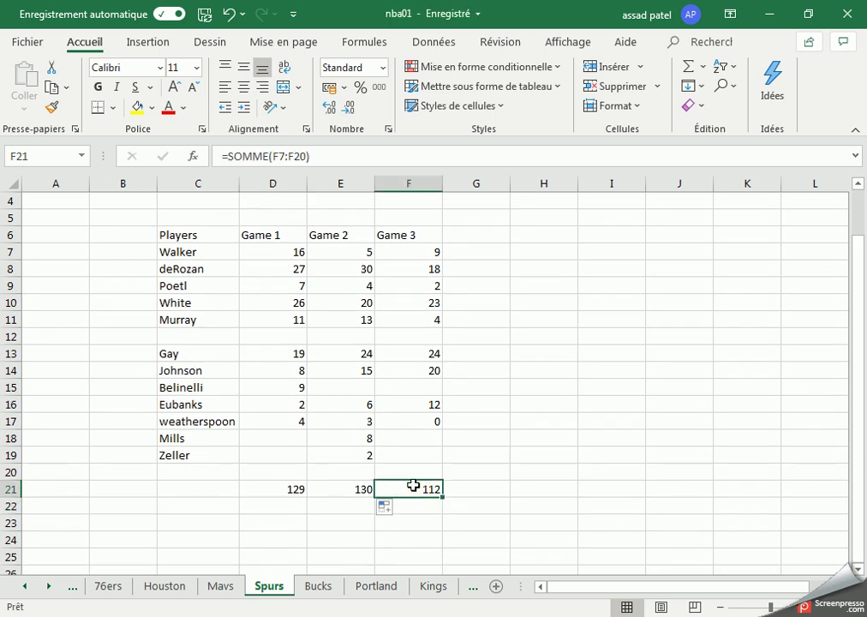
pyautogui.hotkey('alt', 'Tab')
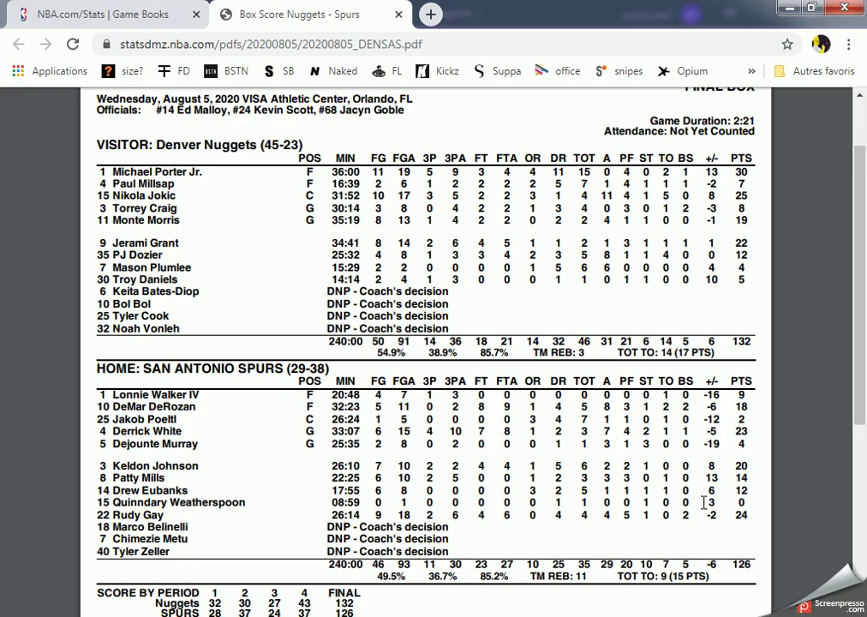
pyautogui.hotkey('alt', 'Tab')
pyautogui.hotkey('alt', 'Tab')
pyautogui.hotkey('alt', 'Tab')
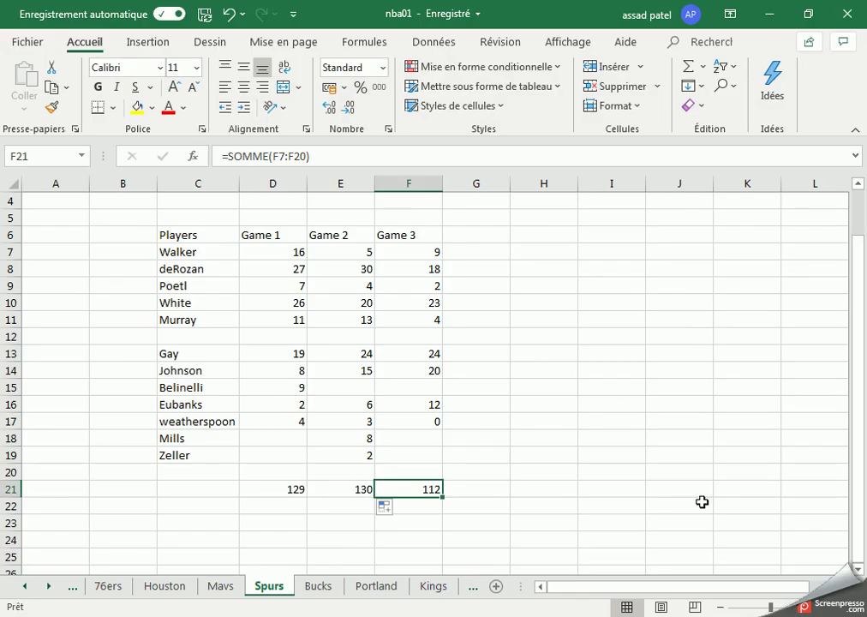
pyautogui.hotkey('alt', 'Tab')
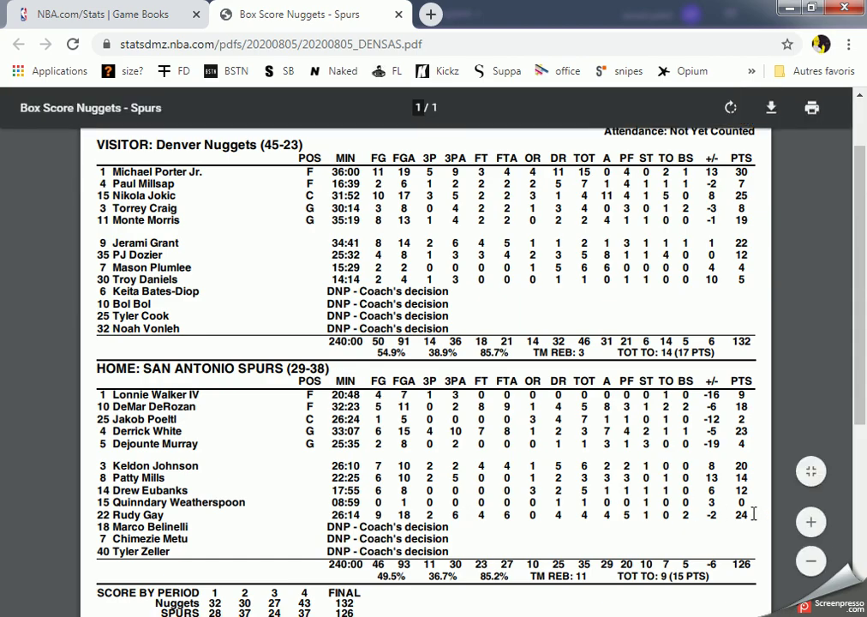
pyautogui.hotkey('alt', 'Tab')
pyautogui.hotkey('alt', 'Tab')
pyautogui.hotkey('alt', 'Tab')
pyautogui.hotkey('alt', 'Tab')
pyautogui.hotkey('alt', 'Tab')
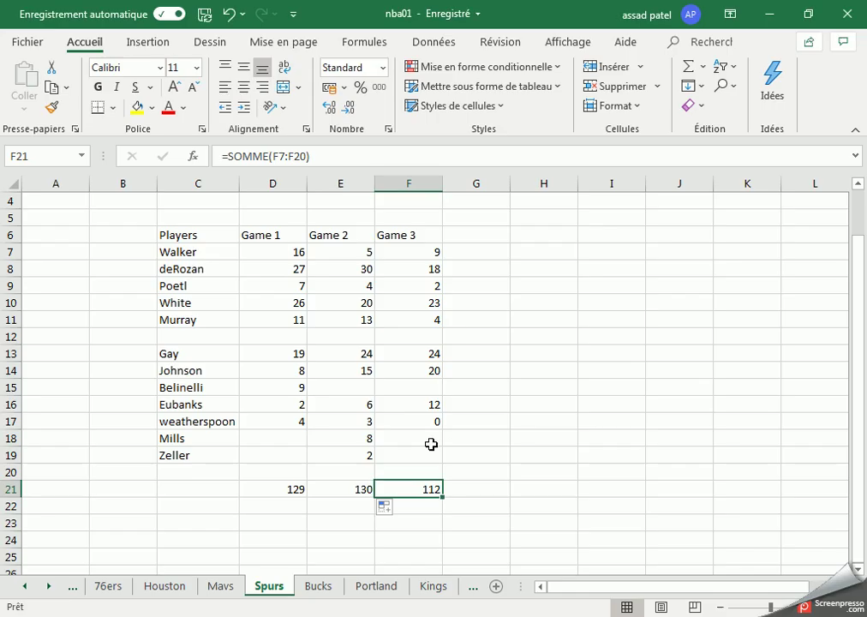
# Step: Enter 14 for Mills in F18 and check the Game 3 total against the box score
pyautogui.click(405, 442)
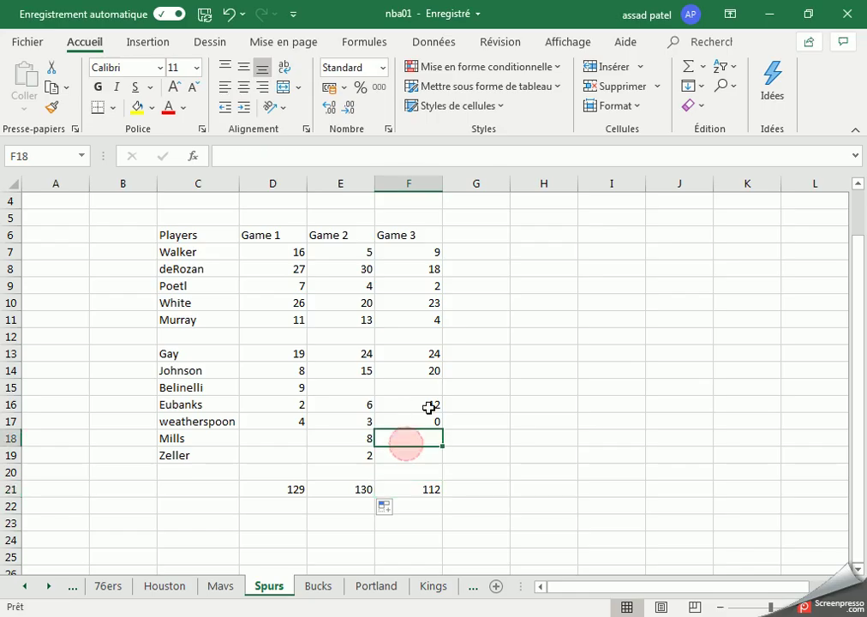
pyautogui.write('01')
pyautogui.press('BackSpace')
pyautogui.write('14')
pyautogui.press('Return')
pyautogui.hotkey('alt', 'Tab')
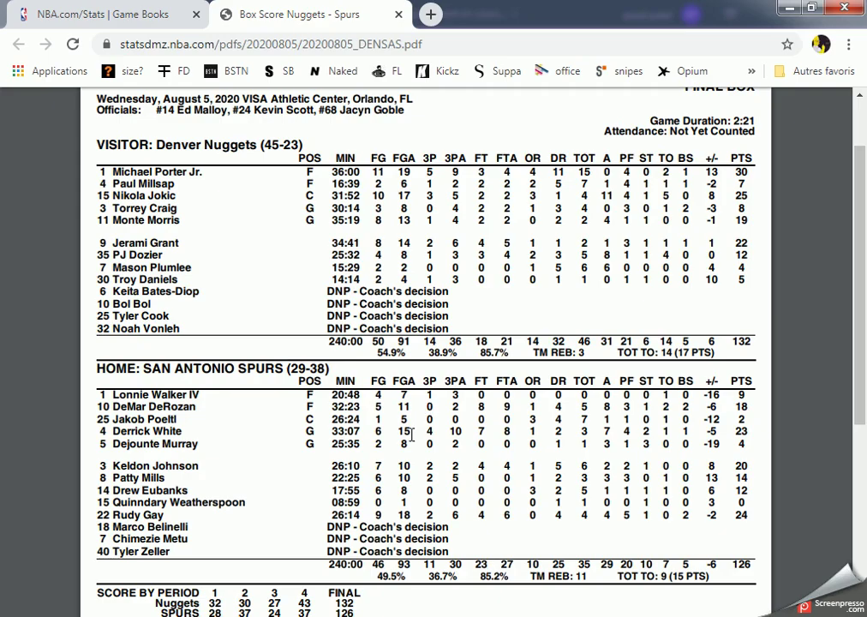
pyautogui.hotkey('alt', 'Tab')
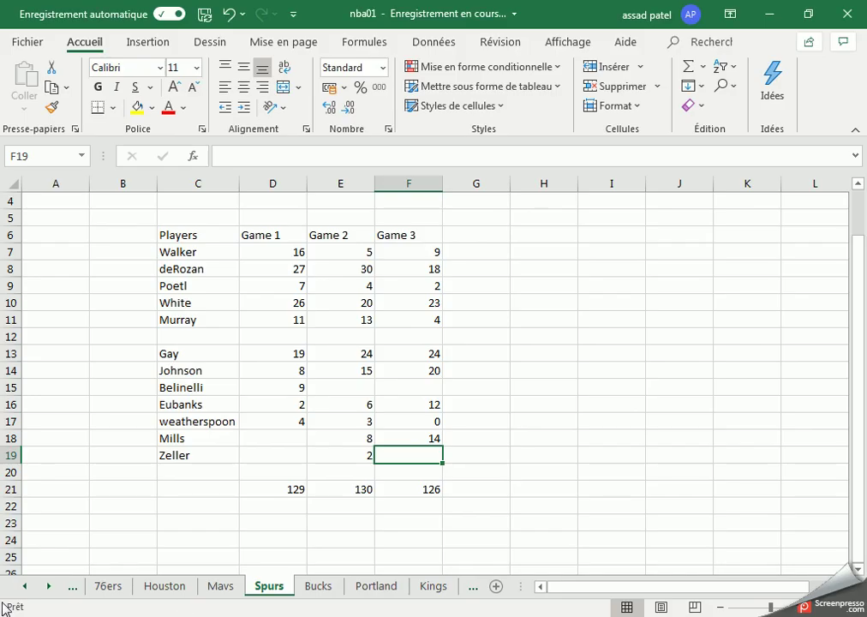
# Step: Open the Proba sheet and fill D28 in the Spurs–Nuggets row with dark red
pyautogui.click(15, 588)
pyautogui.click(15, 588)
pyautogui.click(15, 588)
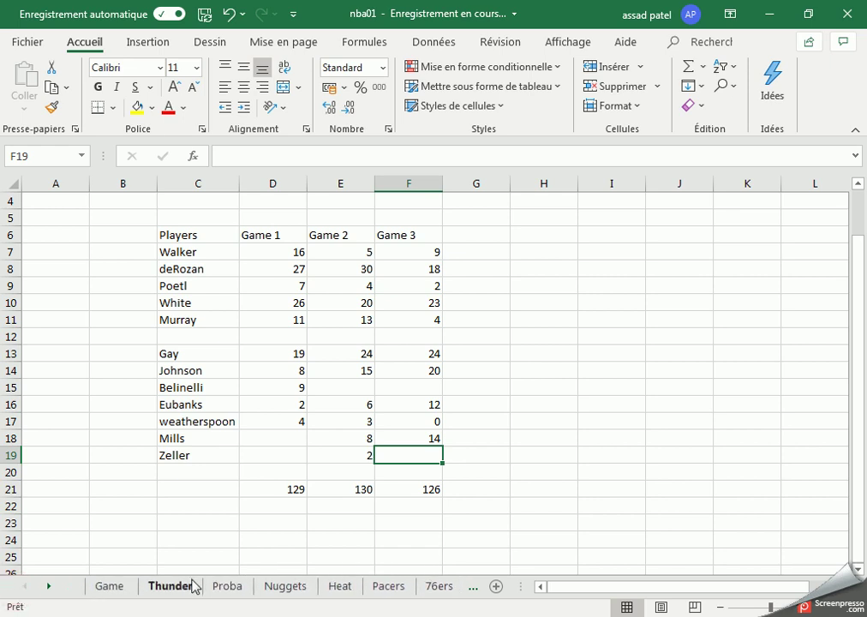
pyautogui.click(227, 586)
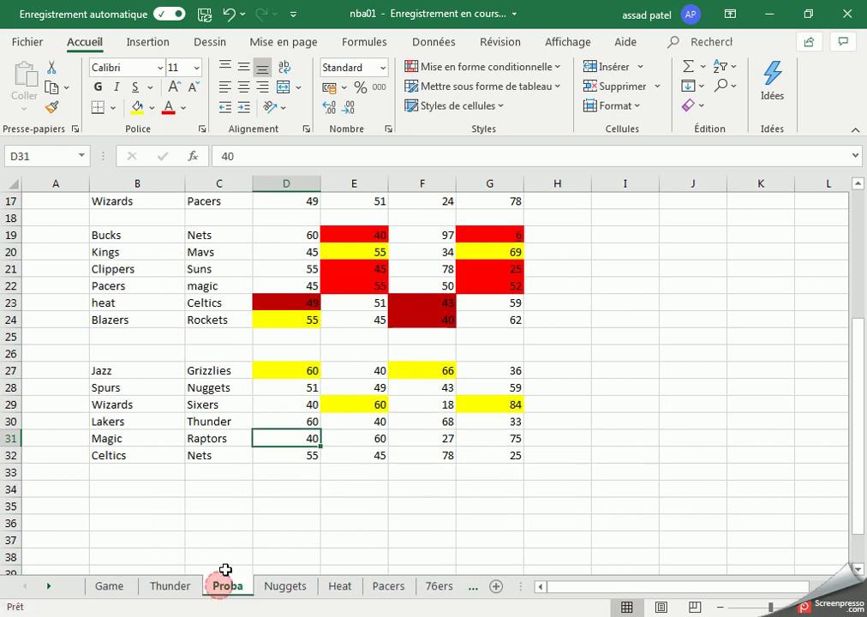
pyautogui.click(296, 388)
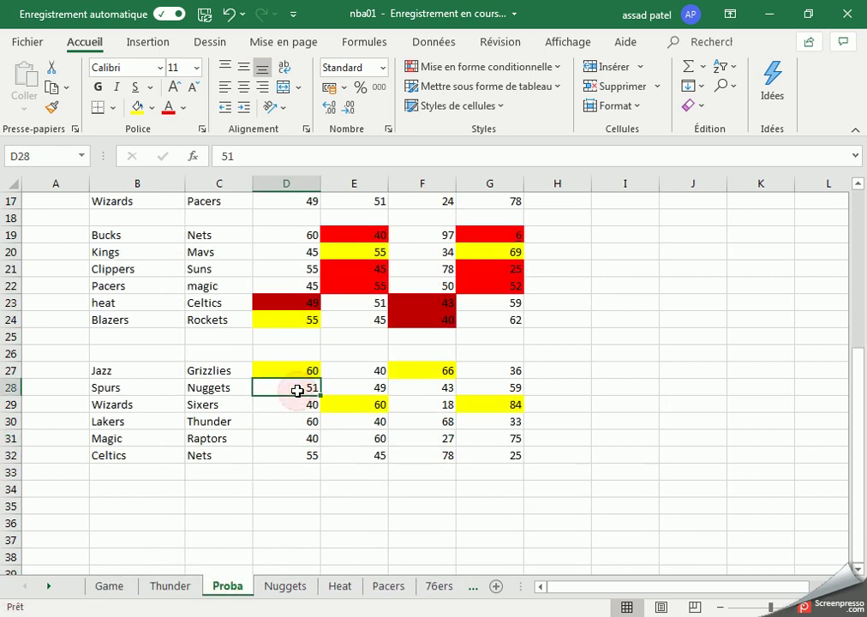
pyautogui.click(152, 107)
pyautogui.click(137, 268)
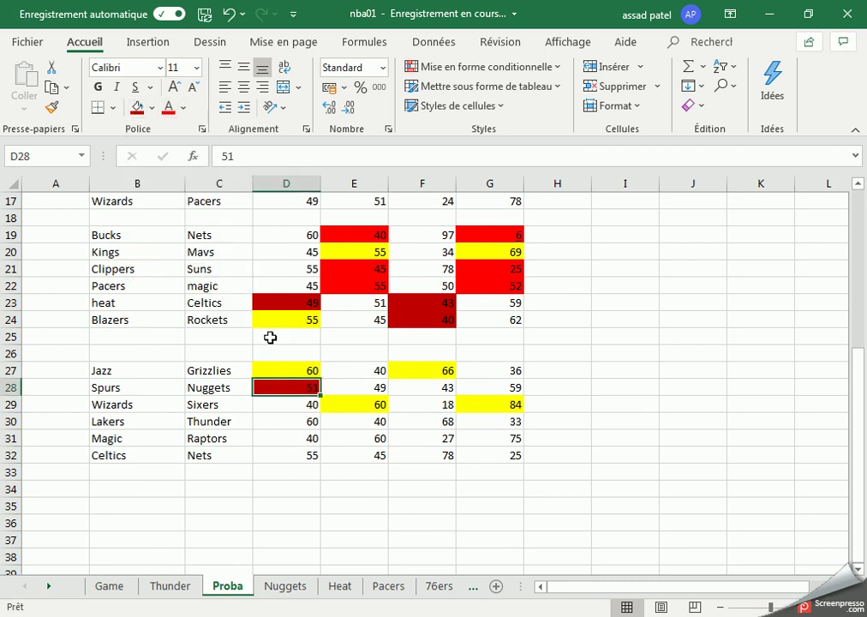
# Step: Fill G28 in the Spurs–Nuggets row with yellow to mark the correct prediction
pyautogui.click(448, 388)
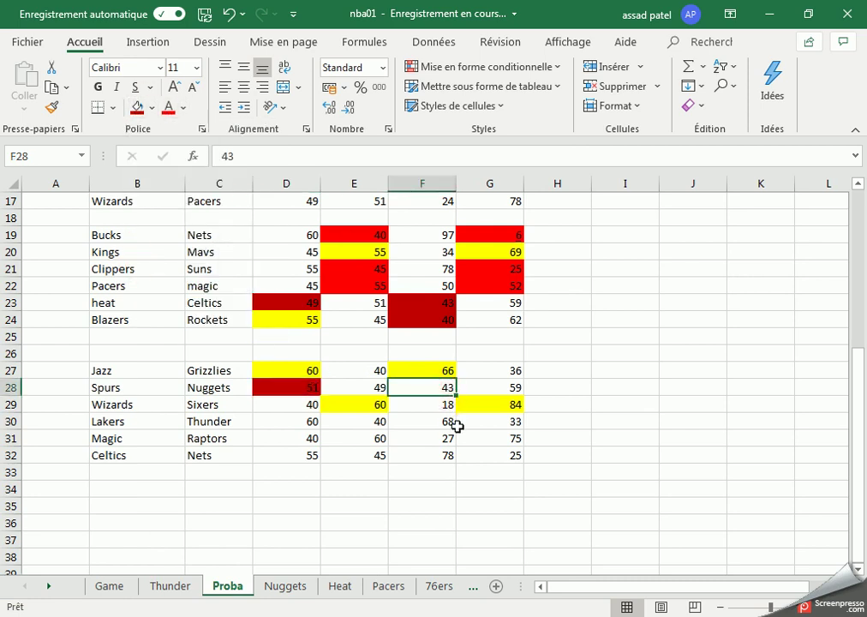
pyautogui.click(494, 390)
pyautogui.click(149, 108)
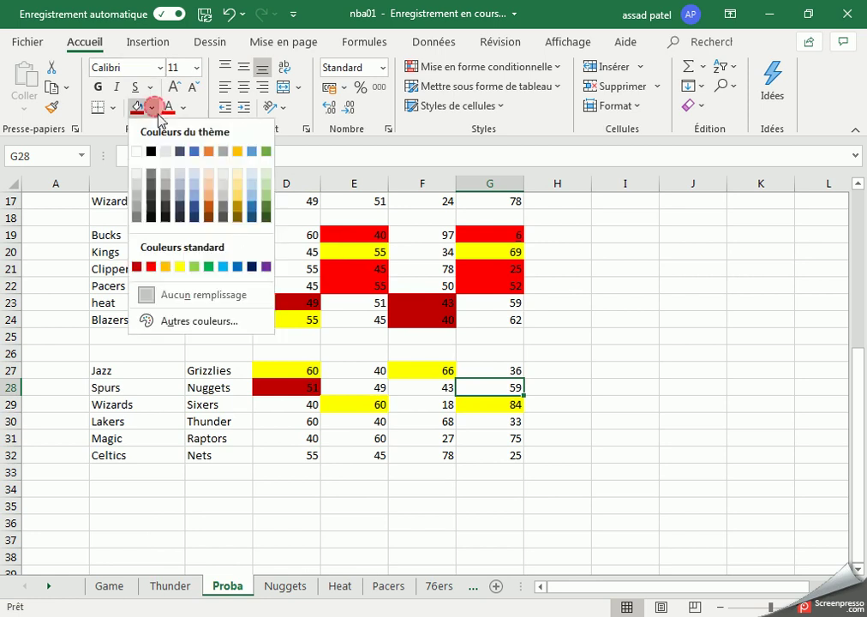
pyautogui.click(179, 267)
pyautogui.click(383, 517)
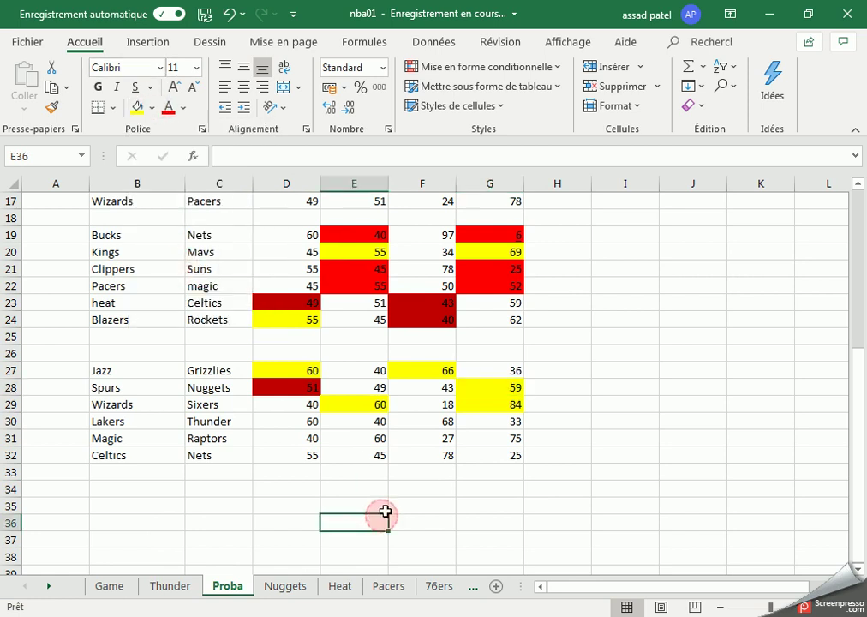
# Step: Close the Nuggets–Spurs box score, open the Thunder–Lakers one, and switch to the workbook's Thunder sheet
pyautogui.hotkey('alt', 'Tab')
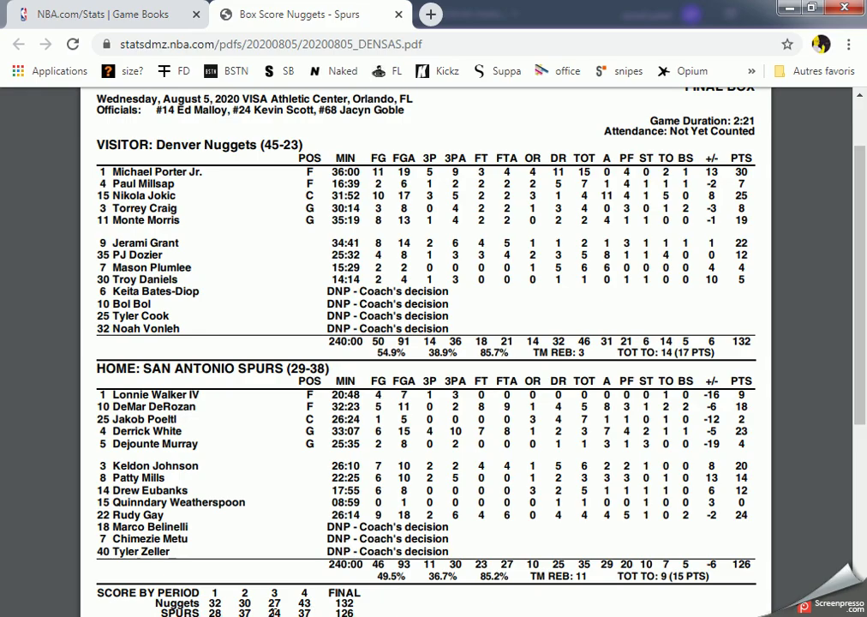
pyautogui.middleClick(318, 11)
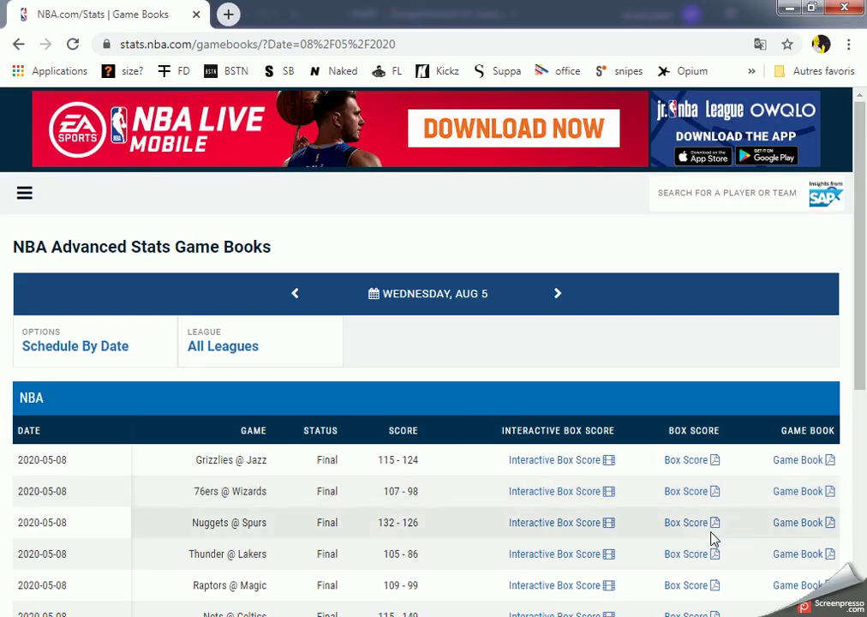
pyautogui.click(710, 555)
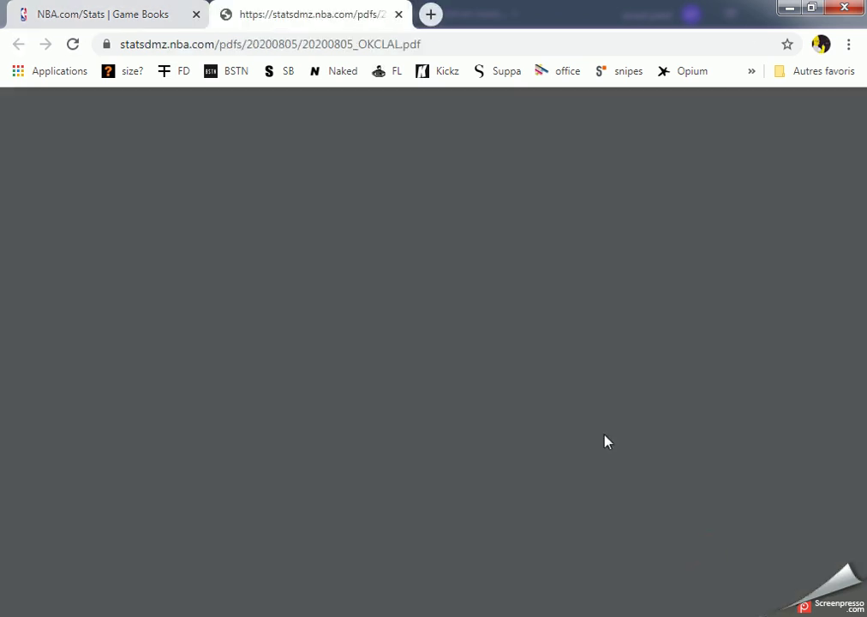
pyautogui.scroll(-3, 437, 300)
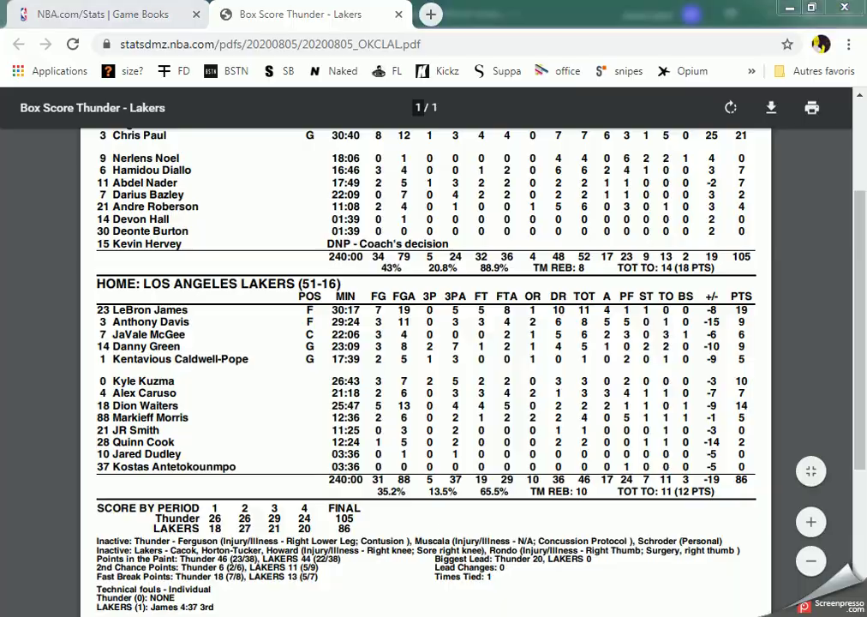
pyautogui.hotkey('alt', 'Tab')
pyautogui.click(184, 588)
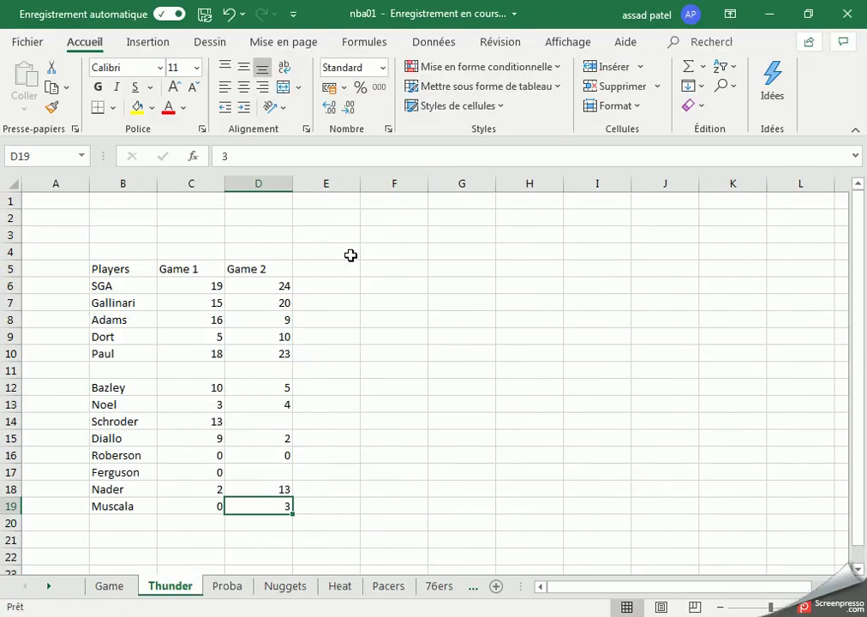
# Step: Add a "Game 3" column header in E5 of the Thunder sheet
pyautogui.click(325, 268)
pyautogui.write('Game 3')
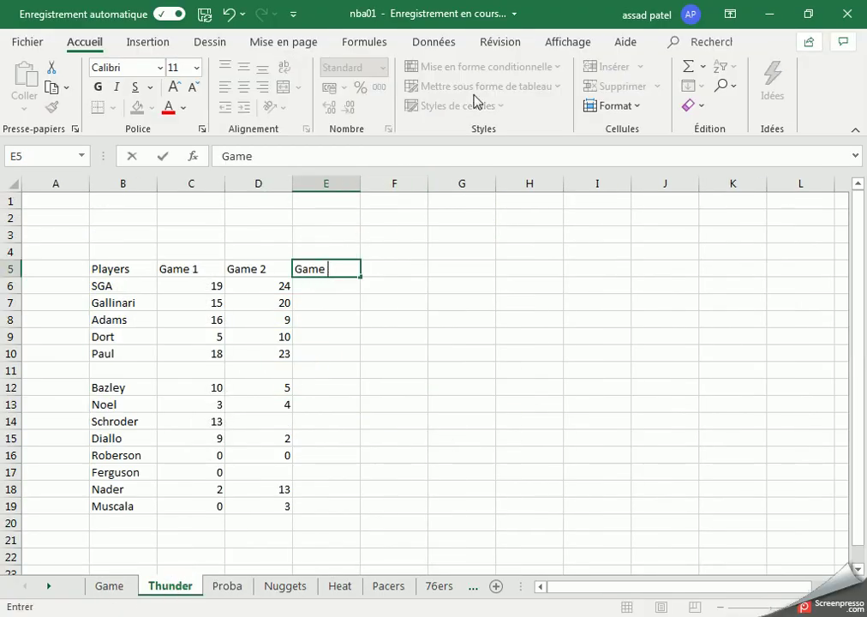
pyautogui.press('Return')
# Step: Enter the Game 3 points from the Thunder–Lakers box score: 13 for SGA, 19 for Gallinari and 18 for Adams in E6:E8
pyautogui.hotkey('alt', 'Tab')
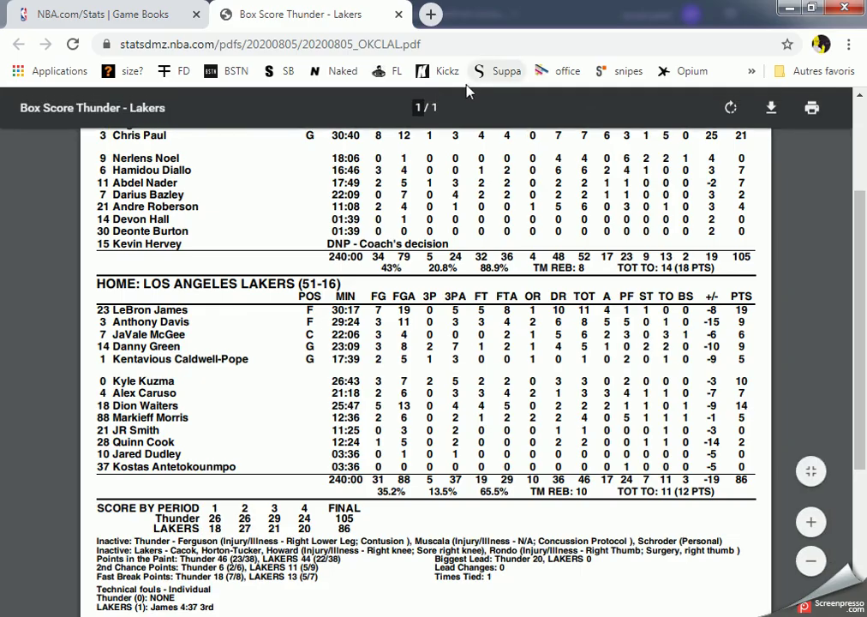
pyautogui.scroll(3, 472, 359)
pyautogui.hotkey('alt', 'Tab')
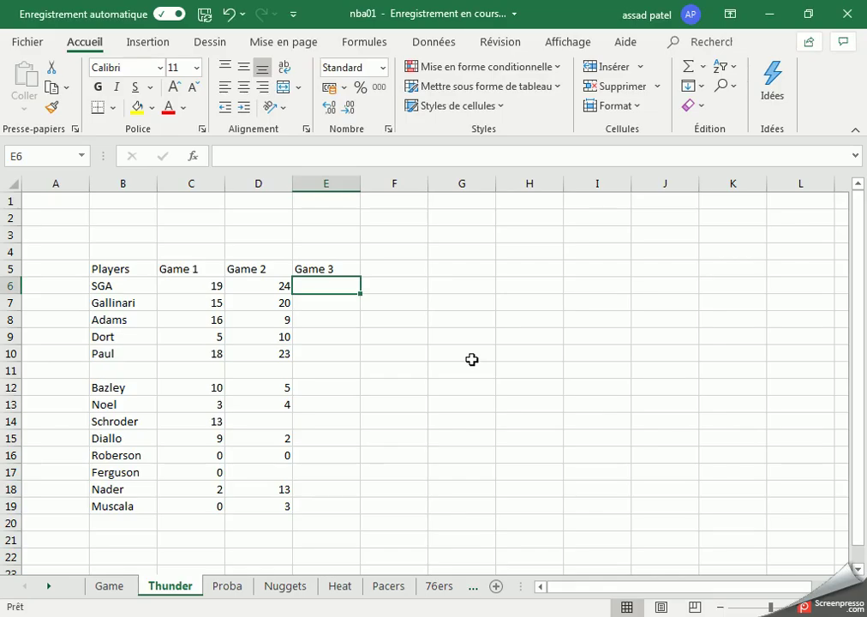
pyautogui.write('13')
pyautogui.hotkey('alt', 'Tab')
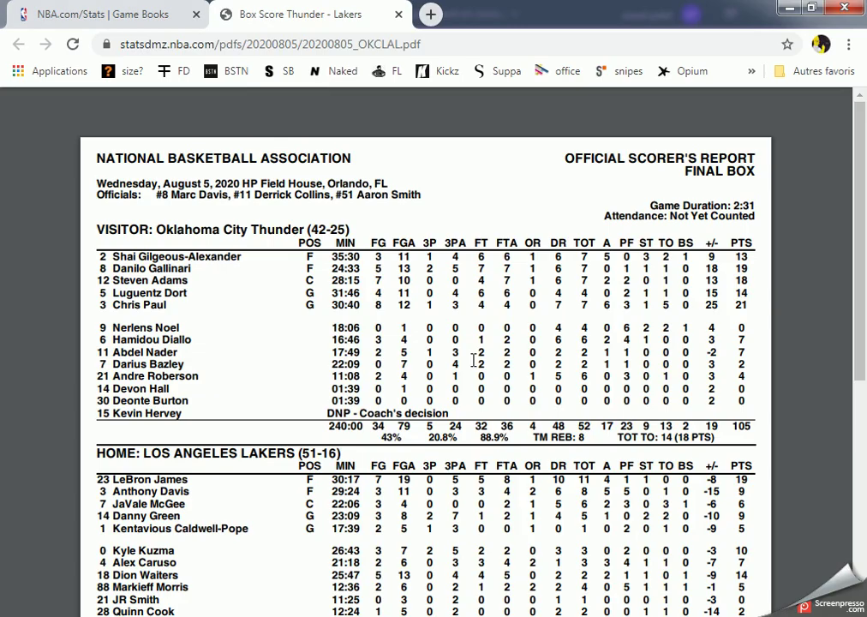
pyautogui.hotkey('alt', 'Tab')
pyautogui.write('19')
pyautogui.press('Return')
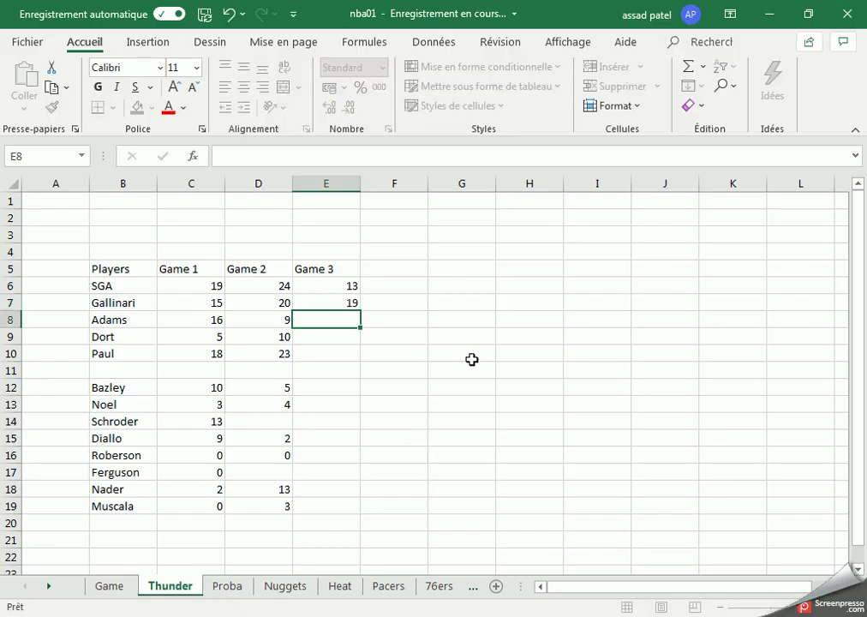
pyautogui.hotkey('alt', 'Tab')
pyautogui.hotkey('alt', 'Tab')
pyautogui.write('18')
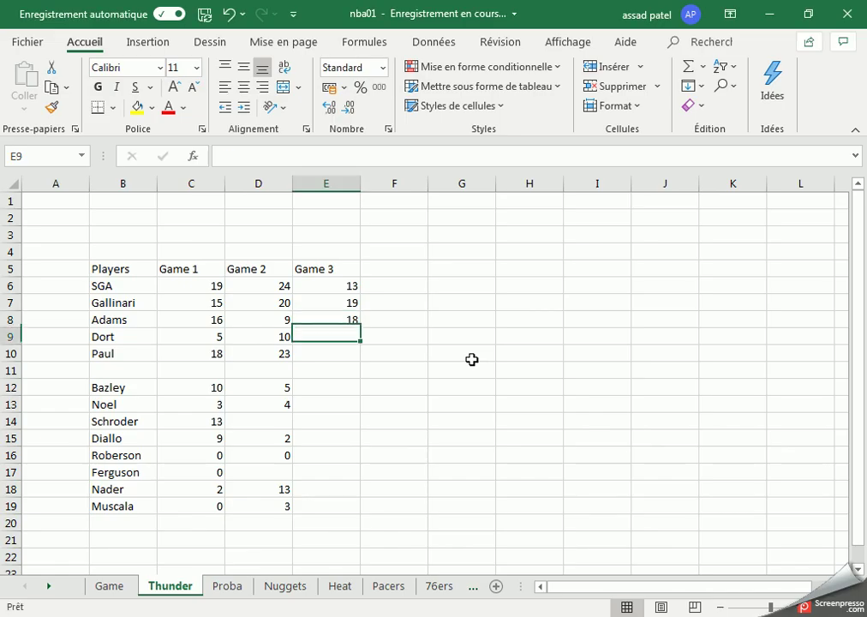
pyautogui.press('Return')
# Step: Enter the Game 3 points of 14 for Dort in E9 and 21 for Paul in E10
pyautogui.hotkey('alt', 'Tab')
pyautogui.hotkey('alt', 'Tab')
pyautogui.write('14')
pyautogui.press('Return')
pyautogui.hotkey('alt', 'Tab')
pyautogui.hotkey('alt', 'Tab')
pyautogui.write('21')
pyautogui.press('Return')
pyautogui.press('Return')
# Step: Enter the Game 3 bench points of 0 for Noel in E13 and 7 for Diallo in E15
pyautogui.hotkey('alt', 'Tab')
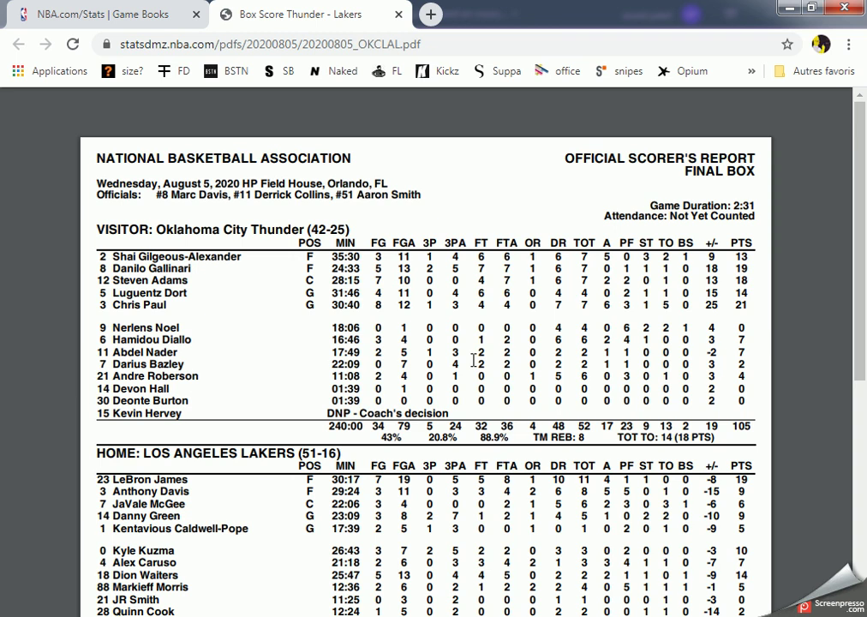
pyautogui.hotkey('alt', 'Tab')
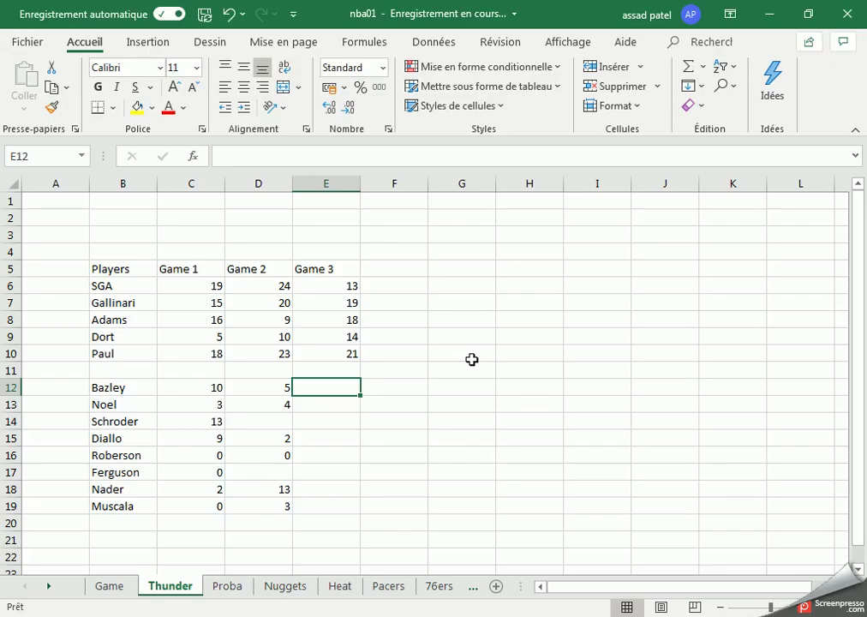
pyautogui.press('Return')
pyautogui.write('0')
pyautogui.press('Return')
pyautogui.hotkey('alt', 'Tab')
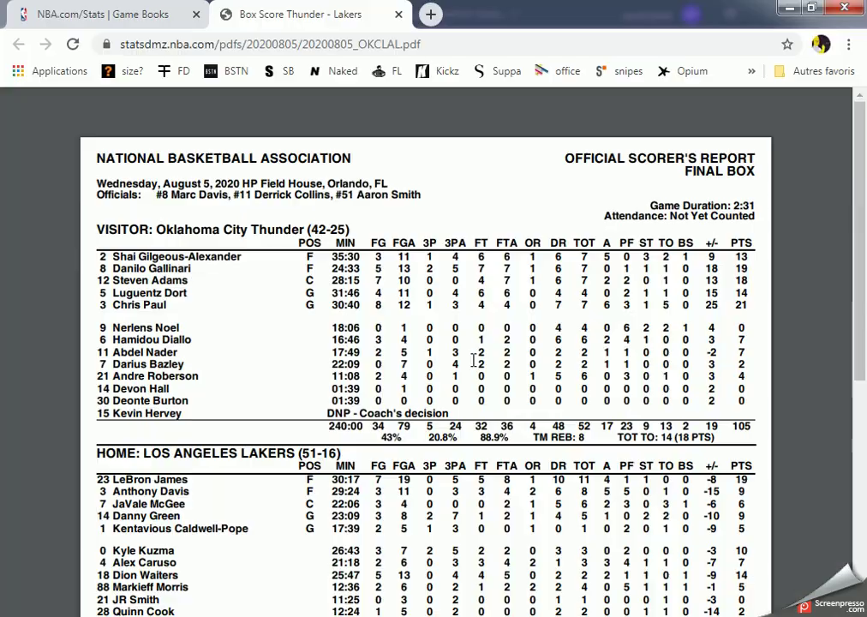
pyautogui.hotkey('alt', 'Tab')
pyautogui.press('Return')
pyautogui.write('7')
# Step: Enter 7 for Nader in E18 of the Game 3 column, as given in the box score
pyautogui.hotkey('alt', 'Tab')
pyautogui.hotkey('alt', 'Tab')
pyautogui.press('Up')
pyautogui.press('Up')
pyautogui.press('Down')
pyautogui.press('Down')
pyautogui.press('Down')
pyautogui.press('Down')
pyautogui.write('7')
pyautogui.press('Return')
# Step: Look up Bazley's points in the box score and enter 2 in E12
pyautogui.hotkey('alt', 'Tab')
pyautogui.hotkey('alt', 'Tab')
pyautogui.press('Up')
pyautogui.press('Up')
pyautogui.press('Up')
pyautogui.press('Up')
pyautogui.press('Up')
pyautogui.press('Up')
pyautogui.press('Up')
pyautogui.write('2')
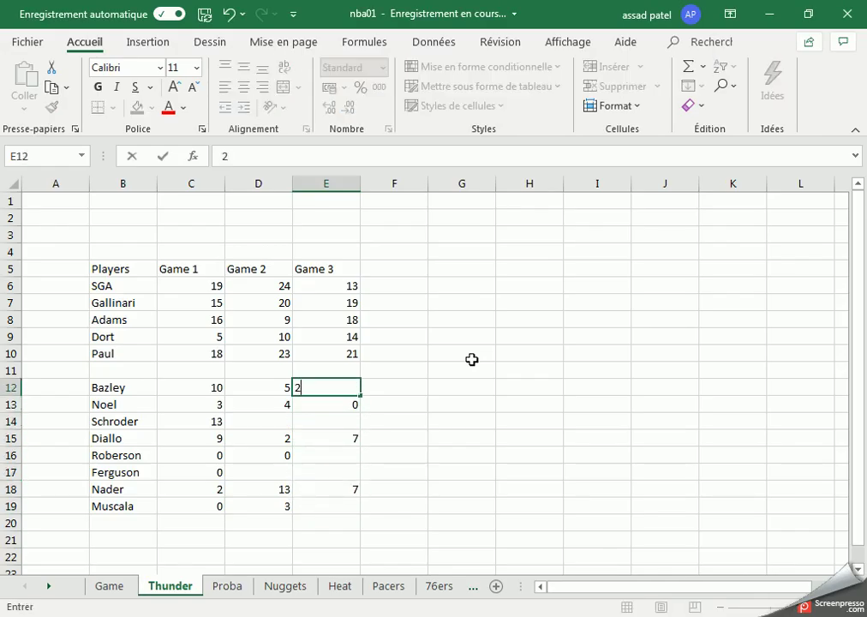
# Step: Re-enter 0 for Noel in E13 and 7 for Diallo in E15, and enter 4 for Roberson in E16
pyautogui.hotkey('alt', 'Tab')
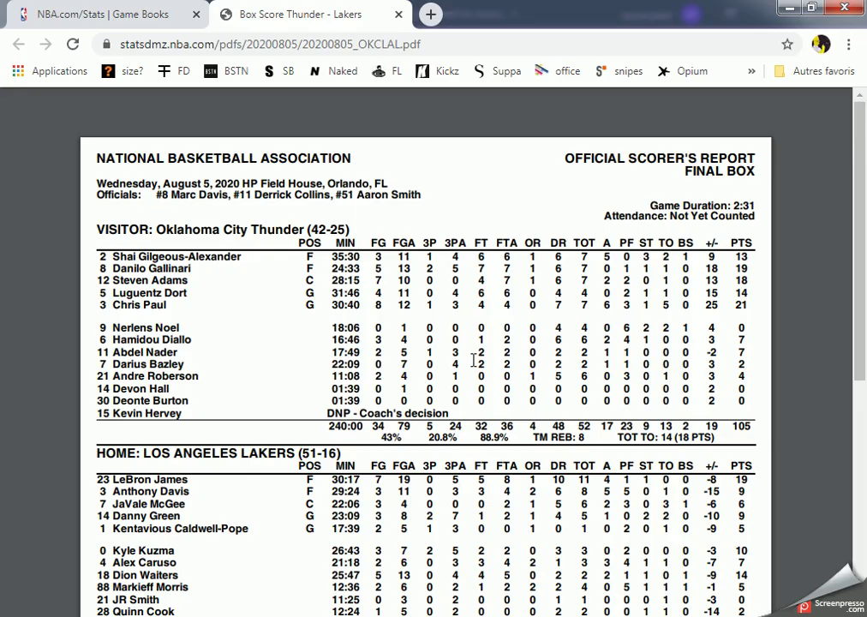
pyautogui.hotkey('alt', 'Tab')
pyautogui.press('Return')
pyautogui.write('0')
pyautogui.press('Return')
pyautogui.press('Return')
pyautogui.write('7')
pyautogui.press('Return')
pyautogui.press('Return')
pyautogui.press('Up')
pyautogui.write('4')
pyautogui.press('Return')
# Step: Add Hall from the box score as a new player in B20, below Muscala
pyautogui.hotkey('alt', 'Tab')
pyautogui.hotkey('alt', 'Tab')
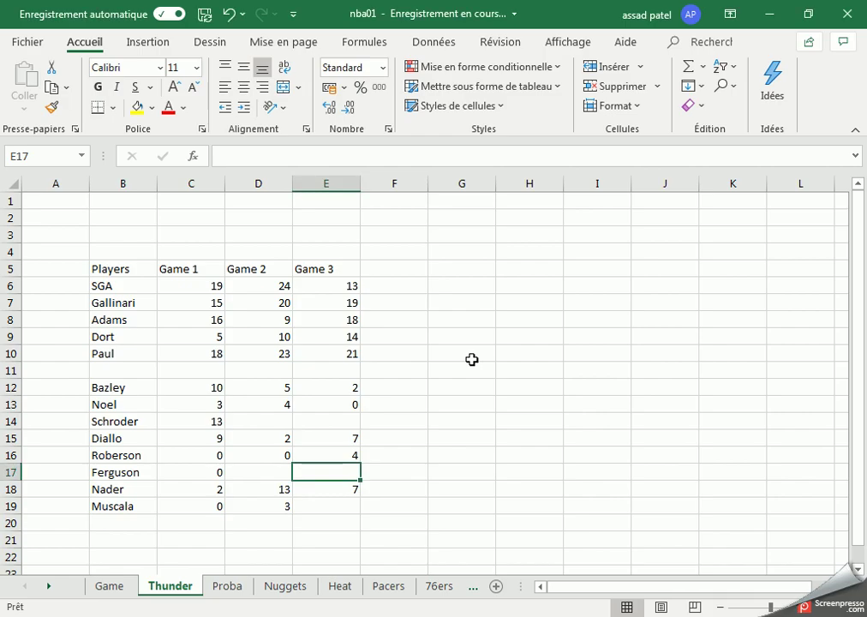
pyautogui.press('Up')
pyautogui.press('Up')
pyautogui.press('Down')
pyautogui.press('Down')
pyautogui.press('Down')
pyautogui.press('Down')
pyautogui.press('Down')
pyautogui.press('Left')
pyautogui.press('Left')
pyautogui.press('Left')
pyautogui.write('Hall')
pyautogui.press('Return')
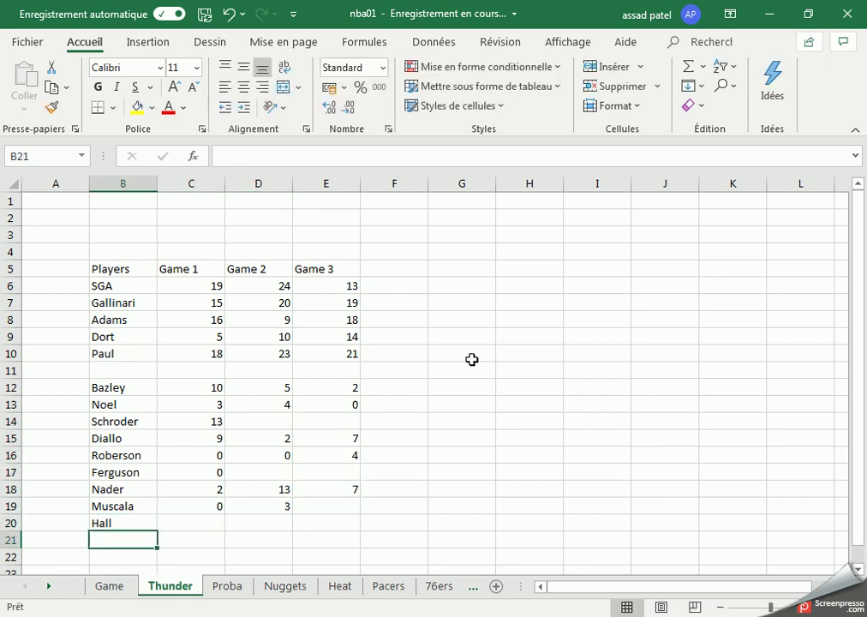
# Step: Enter 0 as Hall's Game 3 points in E20
pyautogui.press('Up')
pyautogui.press('Right')
pyautogui.press('Up')
pyautogui.press('Down')
pyautogui.press('Right')
pyautogui.press('Right')
pyautogui.write('0')
pyautogui.press('Return')
# Step: Add Burton from the box score as a new player in B21, below Hall
pyautogui.hotkey('alt', 'Tab')
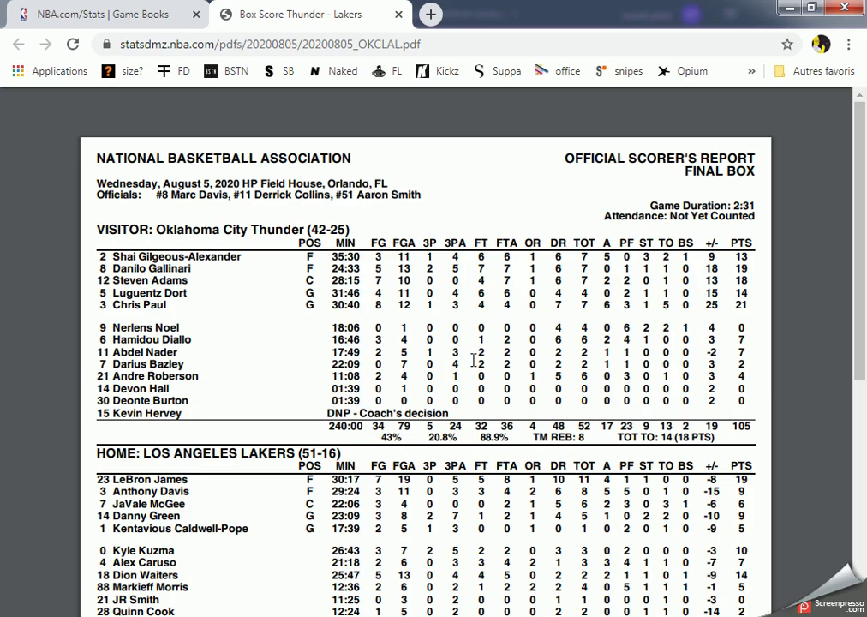
pyautogui.hotkey('alt', 'Tab')
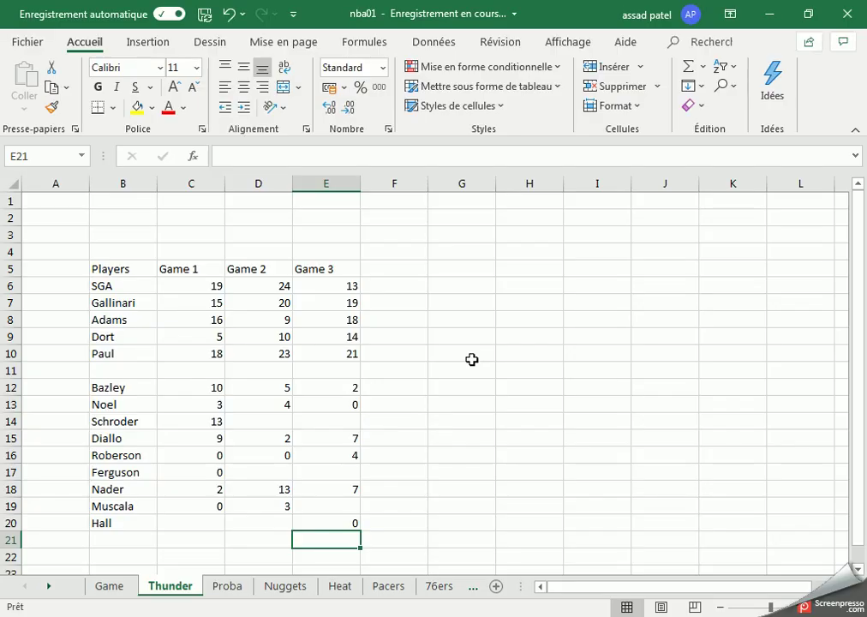
pyautogui.press('Up')
pyautogui.press('Down')
pyautogui.press('Up')
pyautogui.press('Up')
pyautogui.press('Down')
pyautogui.press('Down')
pyautogui.press('Left')
pyautogui.press('Left')
pyautogui.press('Left')
pyautogui.press('Left')
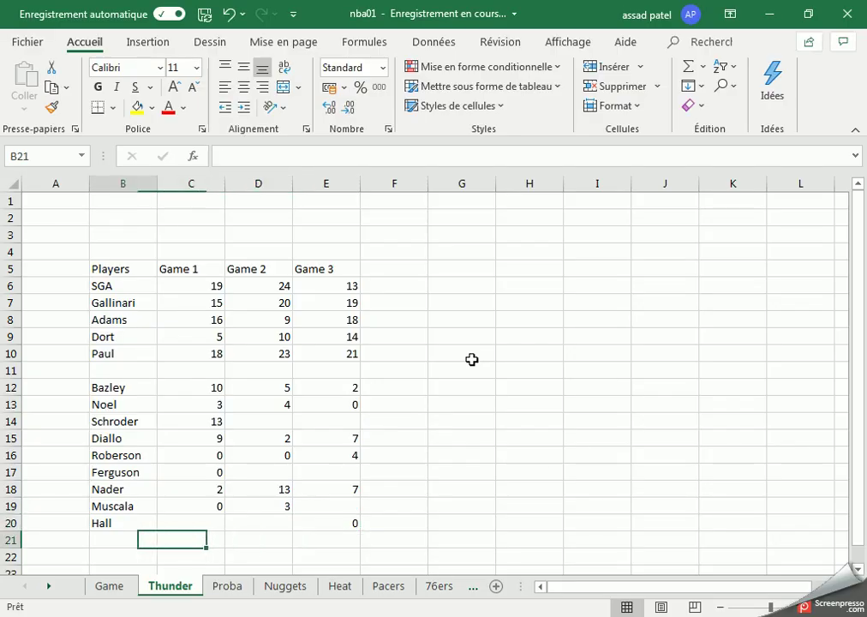
pyautogui.press('Right')
pyautogui.write('Bu')
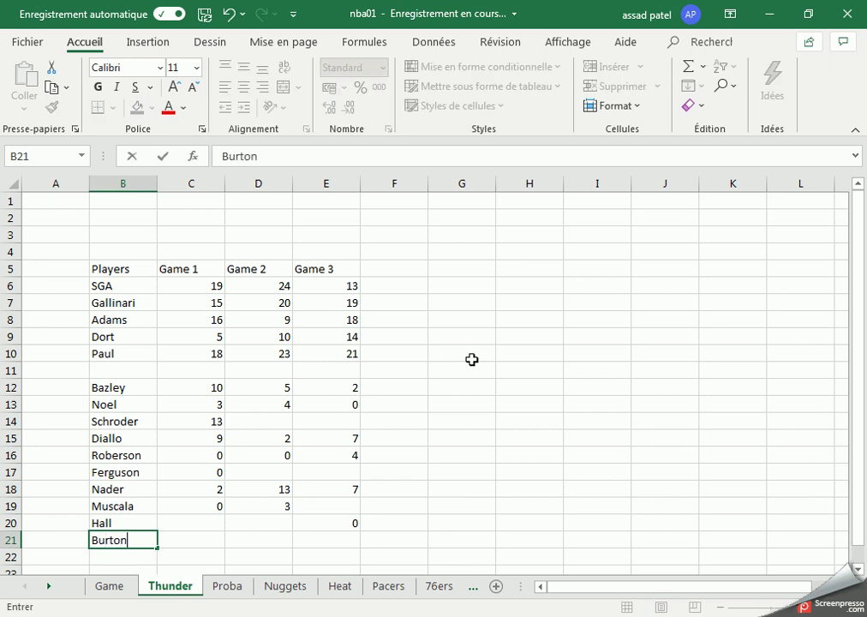
# Step: Enter 0 as Burton's Game 3 points in E21
pyautogui.press('Right')
pyautogui.press('Right')
pyautogui.press('Right')
pyautogui.write('0')
pyautogui.press('Return')
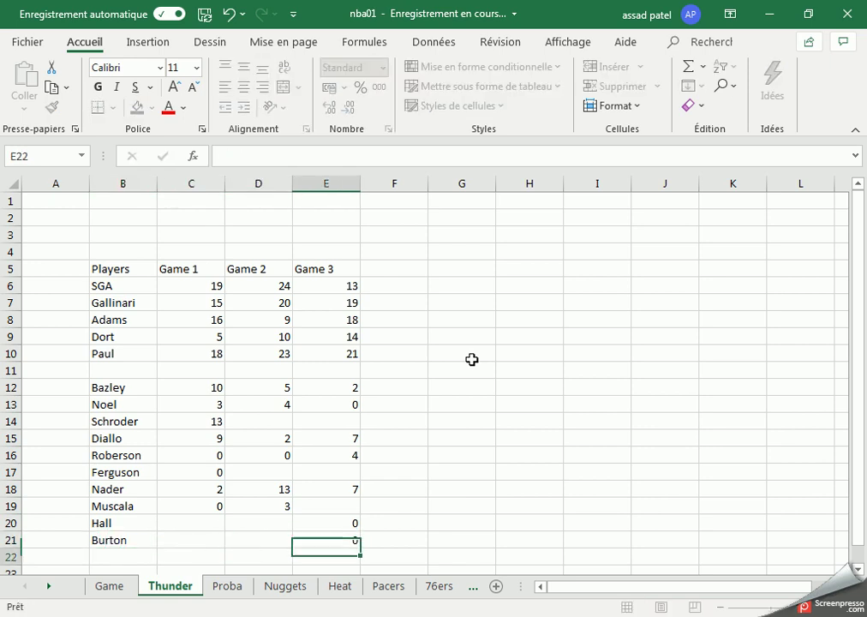
# Step: Total the Thunder's Game 3 points in E24 with SOMME and check the sum against the box score
pyautogui.press('Down')
pyautogui.press('Down')
pyautogui.press('Down')
pyautogui.press('Up')
pyautogui.write('=SOMME(')
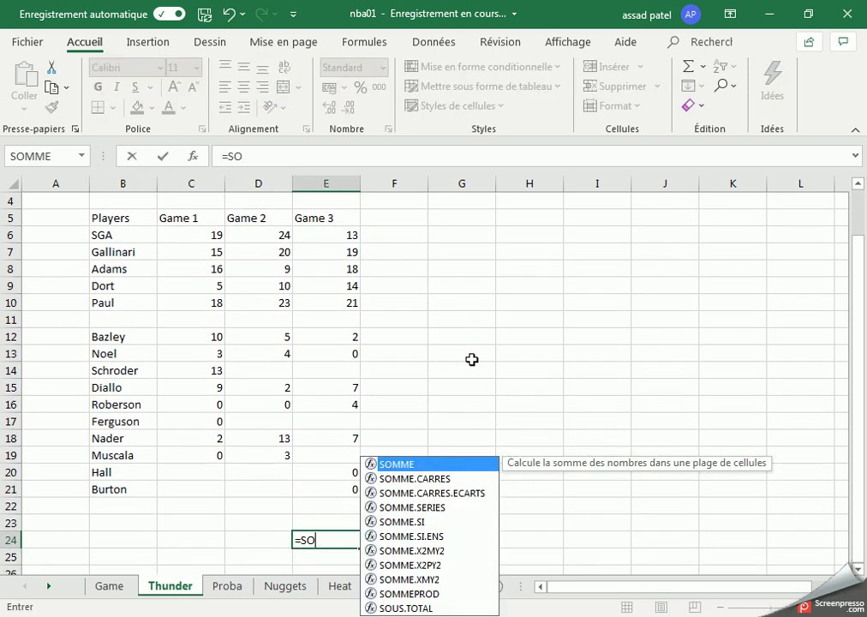
pyautogui.moveTo(326, 232); pyautogui.dragTo(312, 524)
pyautogui.press('Return')
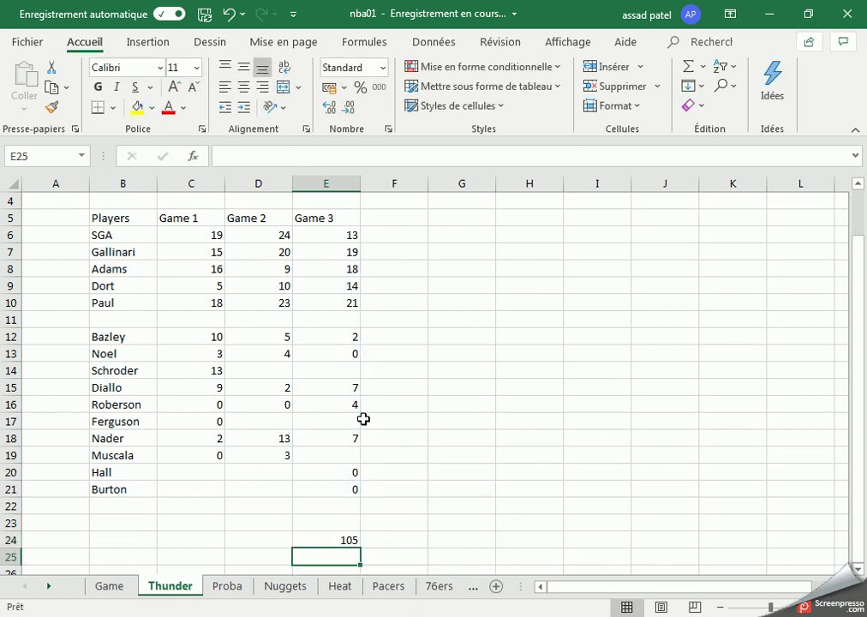
pyautogui.hotkey('alt', 'Tab')
pyautogui.scroll(-5, 369, 415)
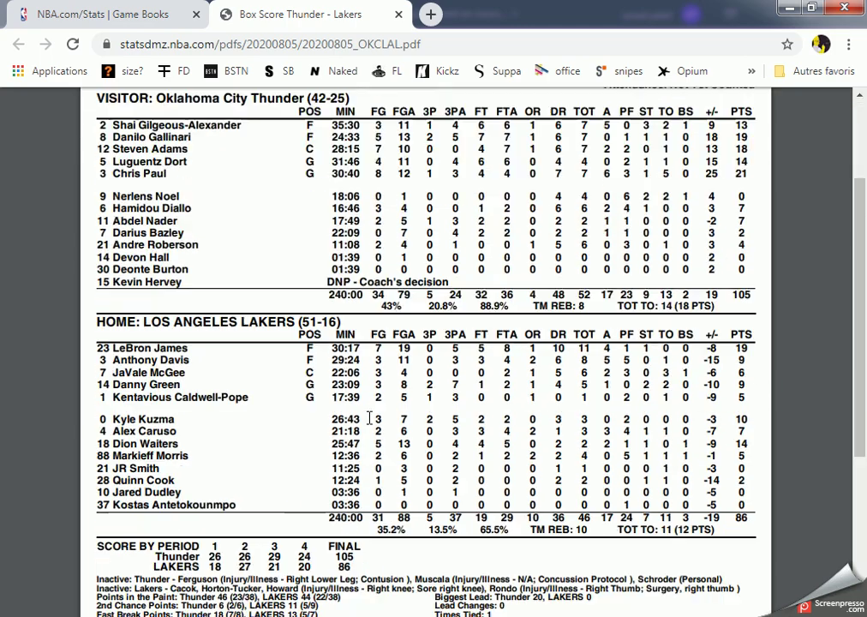
pyautogui.hotkey('alt', 'Tab')
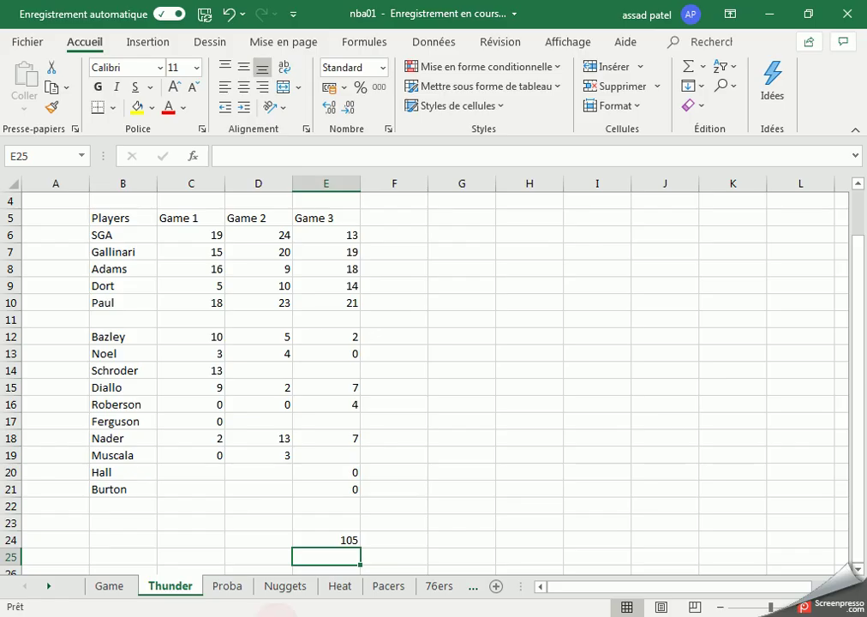
# Step: Switch to the Lakers sheet of the workbook
pyautogui.click(50, 586)
pyautogui.click(49, 586)
pyautogui.click(50, 587)
pyautogui.click(50, 586)
pyautogui.click(49, 586)
pyautogui.click(49, 586)
pyautogui.click(50, 586)
pyautogui.click(49, 586)
pyautogui.click(50, 586)
pyautogui.click(50, 586)
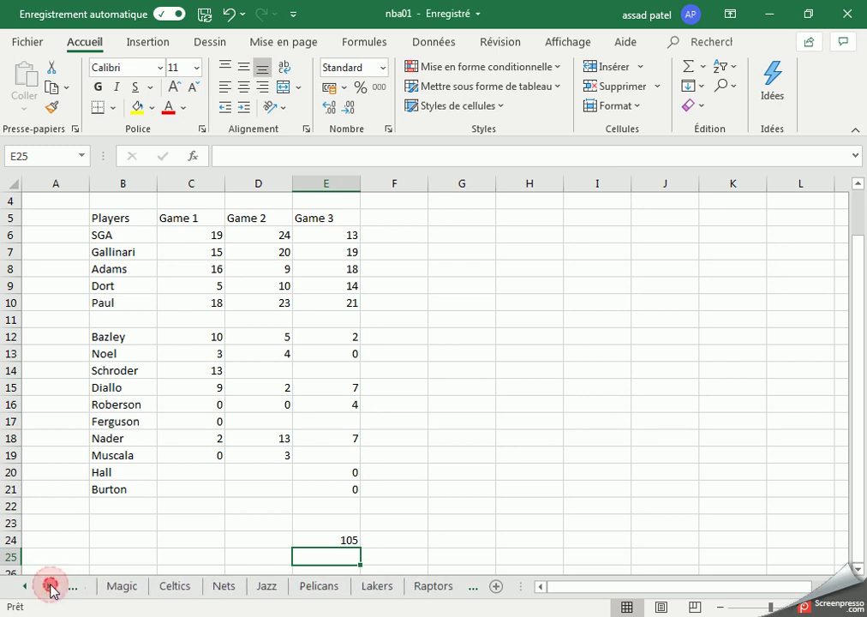
pyautogui.click(377, 586)
# Step: Add a "Game 4" column header in H6 of the Lakers sheet
pyautogui.click(542, 238)
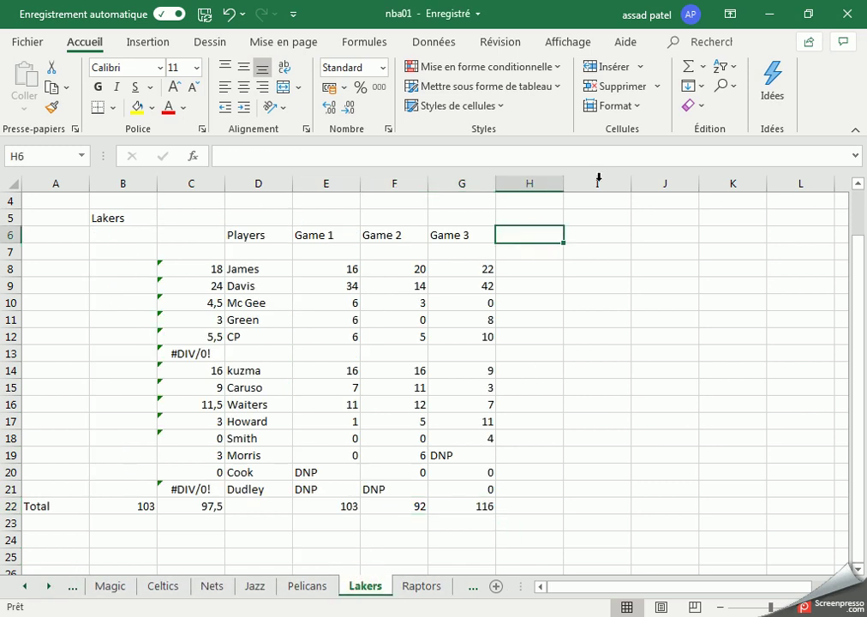
pyautogui.write('Game 4')
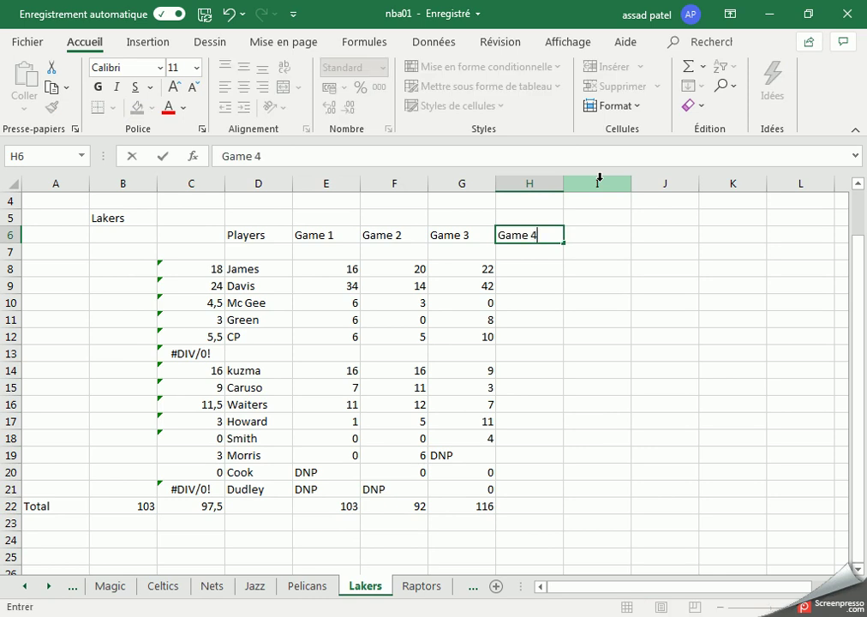
pyautogui.press('Return')
# Step: Enter the Lakers' Game 4 points from the box score: 19 for James in H8 and 9 for Davis in H9
pyautogui.hotkey('alt', 'Tab')
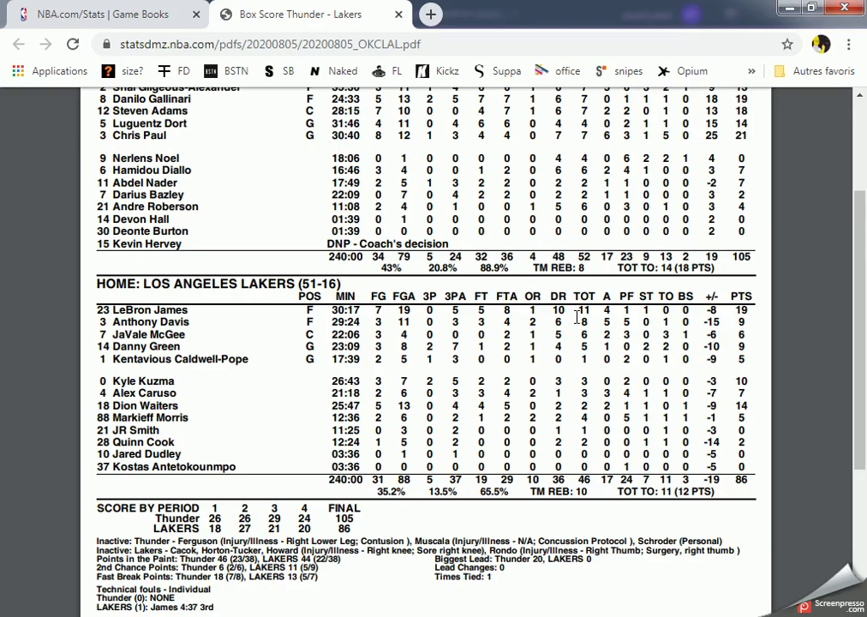
pyautogui.hotkey('alt', 'Tab')
pyautogui.write('19')
pyautogui.press('Return')
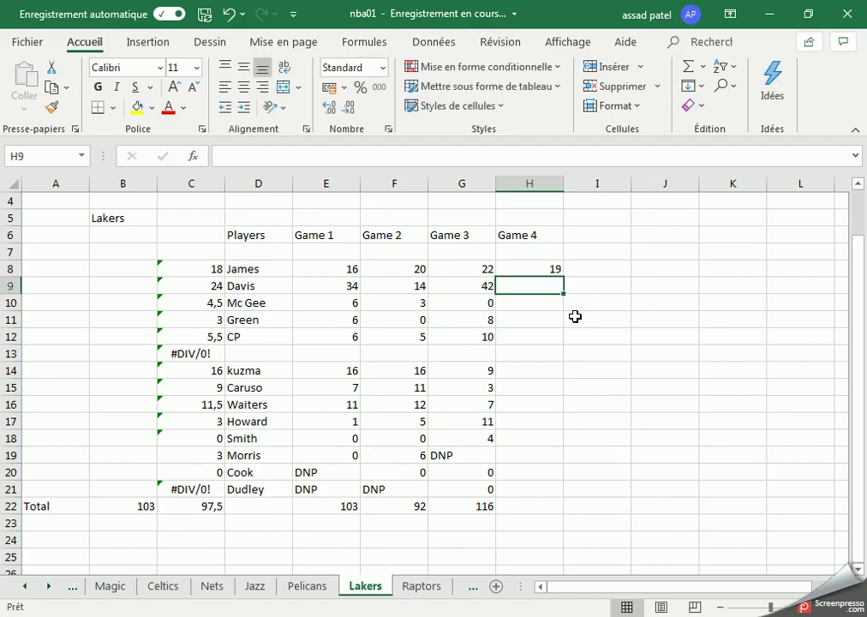
pyautogui.hotkey('alt', 'Tab')
pyautogui.hotkey('alt', 'Tab')
pyautogui.write('9')
pyautogui.press('Return')
# Step: Enter the Game 4 points of 6 for Mc Gee in H10 and 9 for Green in H11
pyautogui.hotkey('alt', 'Tab')
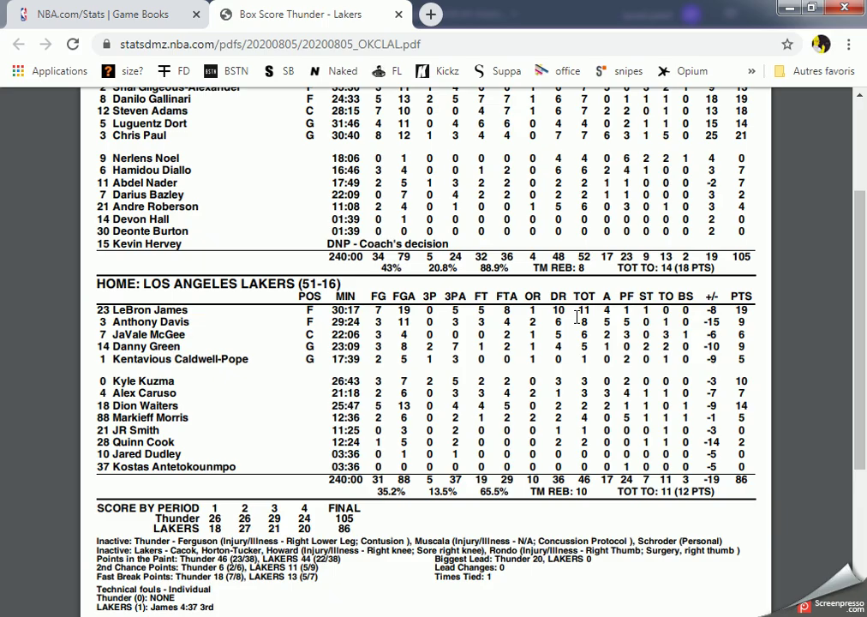
pyautogui.hotkey('alt', 'Tab')
pyautogui.write('6')
pyautogui.press('Return')
pyautogui.write('9')
pyautogui.press('Return')
# Step: Enter the Game 4 points of 5 for CP in H12 and 10 for kuzma in H14
pyautogui.hotkey('alt', 'Tab')
pyautogui.hotkey('alt', 'Tab')
pyautogui.write('5')
pyautogui.press('Return')
pyautogui.press('Return')
pyautogui.write('10')
pyautogui.press('Return')
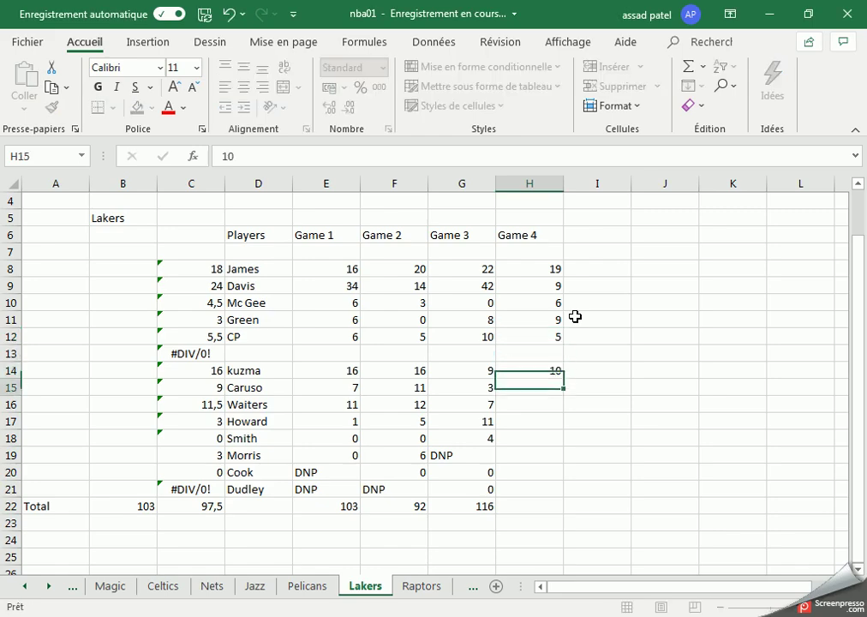
# Step: Enter the Game 4 points of 7 for Caruso in H15 and 14 for Waiters in H16, following the box score
pyautogui.hotkey('alt', 'Tab')
pyautogui.hotkey('alt', 'Tab')
pyautogui.write('7')
pyautogui.press('Return')
pyautogui.hotkey('alt', 'Tab')
pyautogui.hotkey('alt', 'Tab')
pyautogui.write('14')
pyautogui.press('Return')
pyautogui.hotkey('alt', 'Tab')
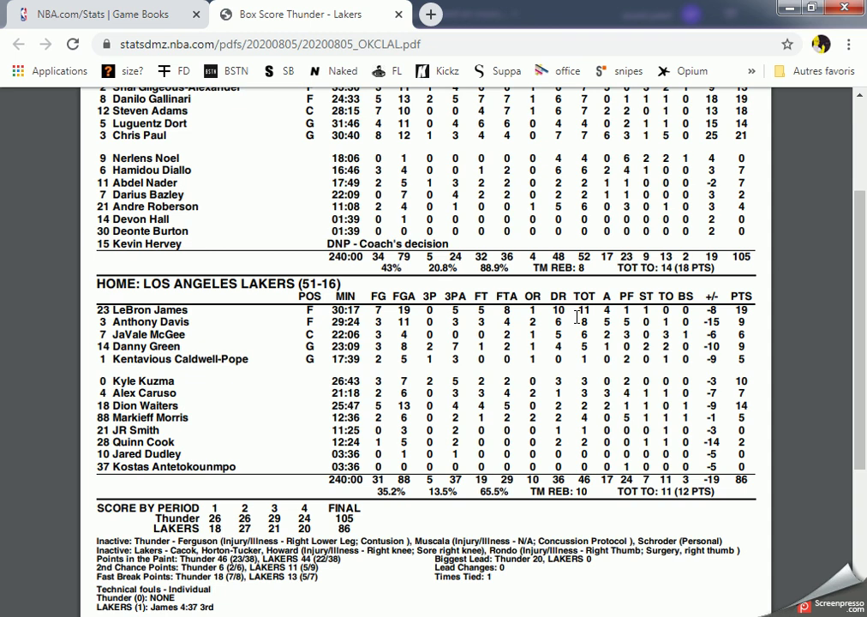
# Step: Enter the Game 4 points of 5 for Morris in H19 of the Lakers sheet
pyautogui.hotkey('alt', 'Tab')
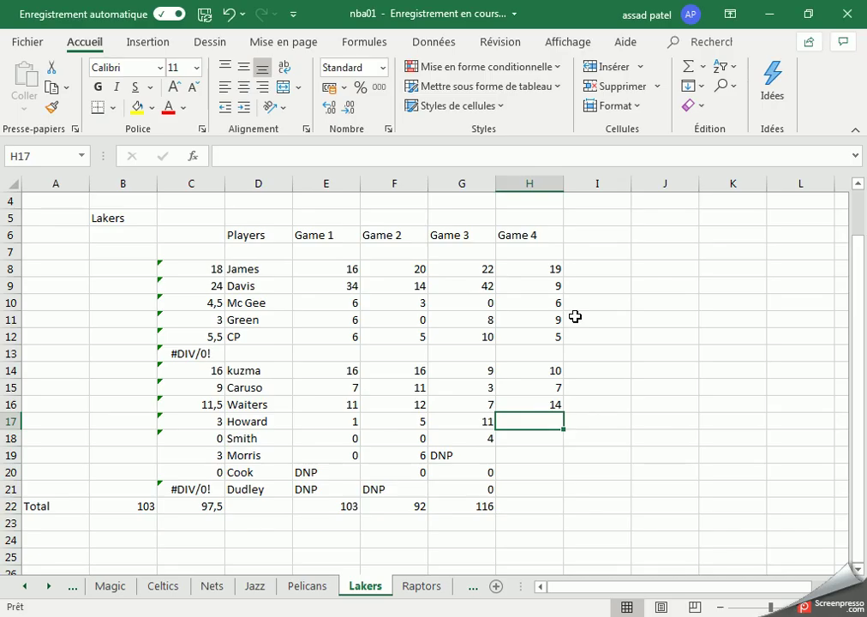
pyautogui.press('Return')
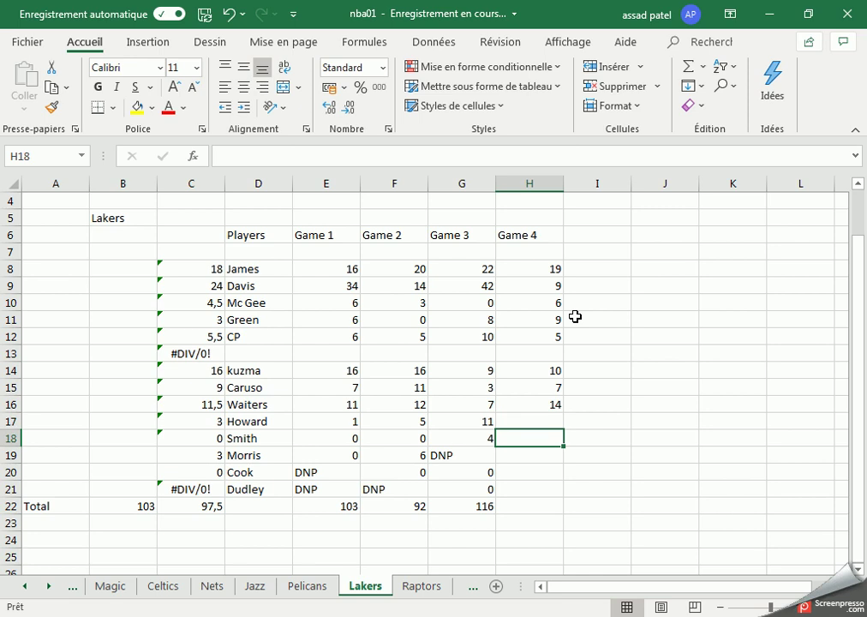
pyautogui.press('Return')
pyautogui.write('5')
pyautogui.press('Return')
# Step: Check the Lakers box score and enter the Game 4 points of 0 for Smith in H18
pyautogui.hotkey('alt', 'Tab')
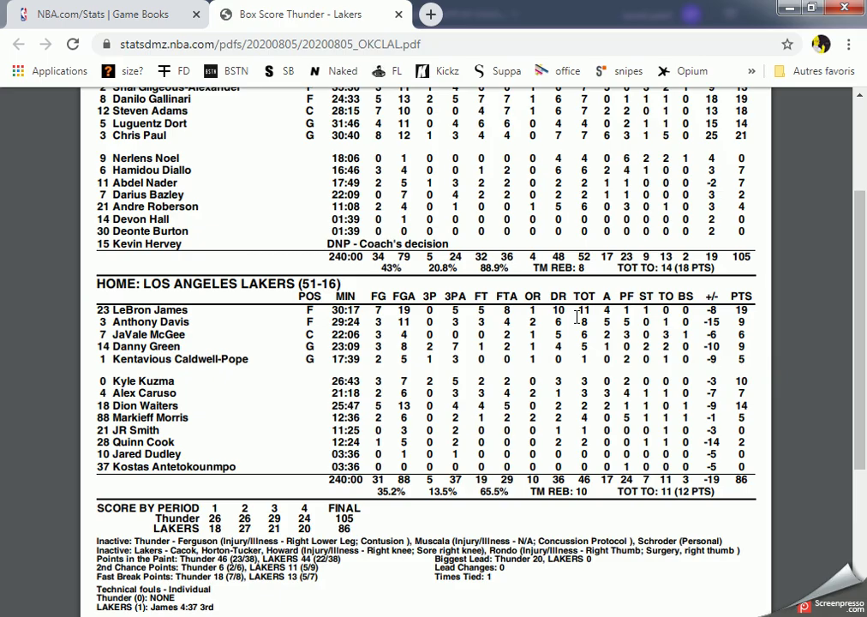
pyautogui.hotkey('alt', 'Tab')
pyautogui.hotkey('alt', 'Tab')
pyautogui.hotkey('alt', 'Tab')
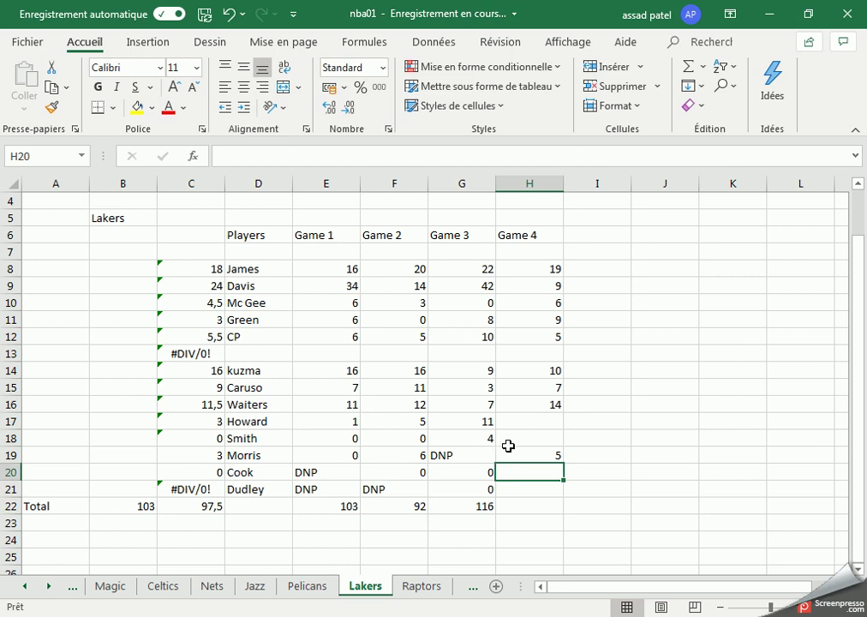
pyautogui.click(508, 443)
pyautogui.write('0')
pyautogui.press('Return')
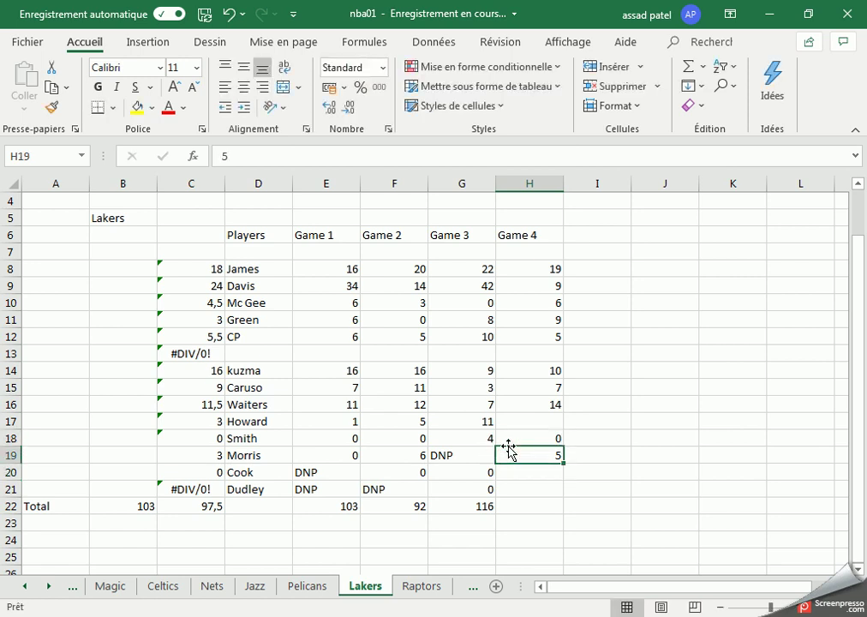
# Step: Enter the Game 4 points of 2 for Cook in H20, following the box score
pyautogui.hotkey('alt', 'Tab')
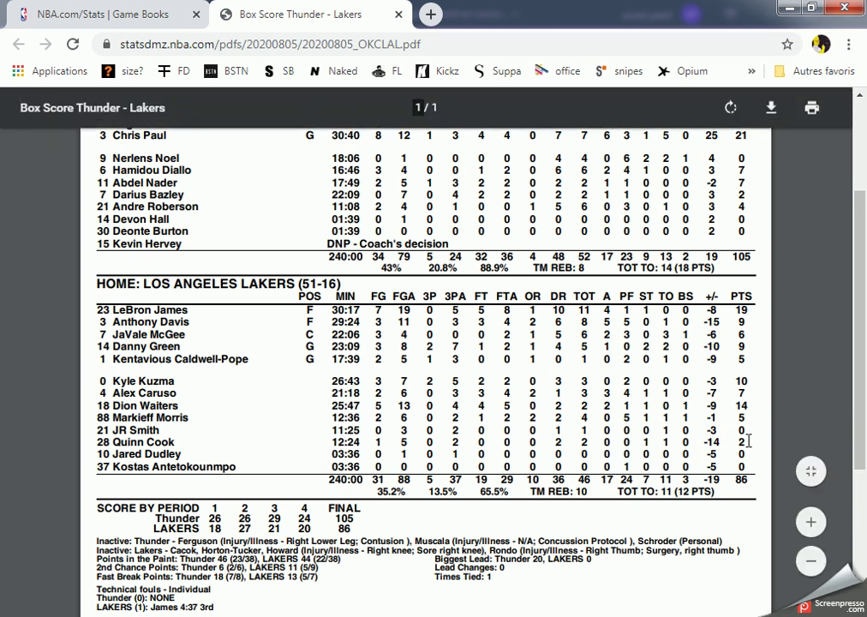
pyautogui.hotkey('alt', 'Tab')
pyautogui.click(540, 474)
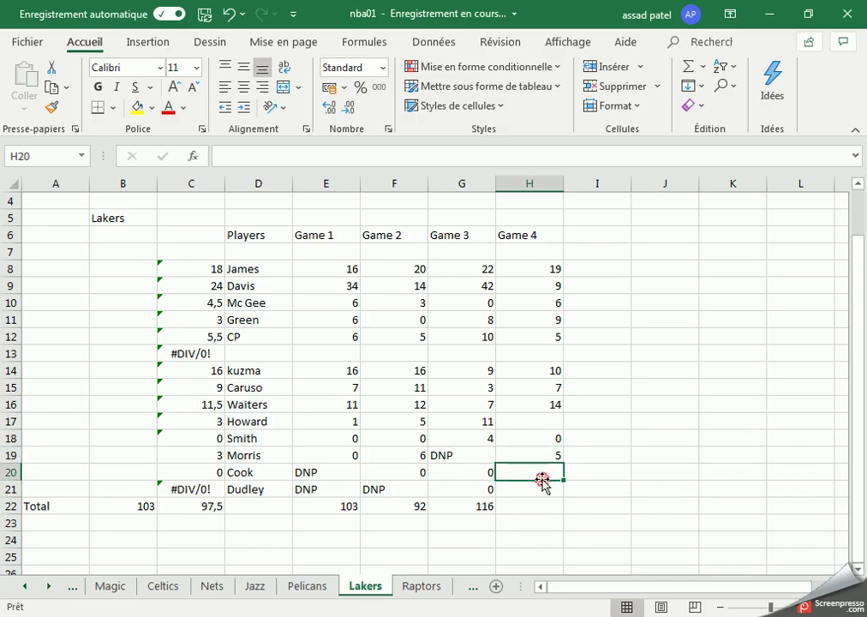
pyautogui.write('2')
pyautogui.press('Return')
# Step: Enter the Game 4 points of 0 for Dudley in H21, following the box score
pyautogui.hotkey('alt', 'Tab')
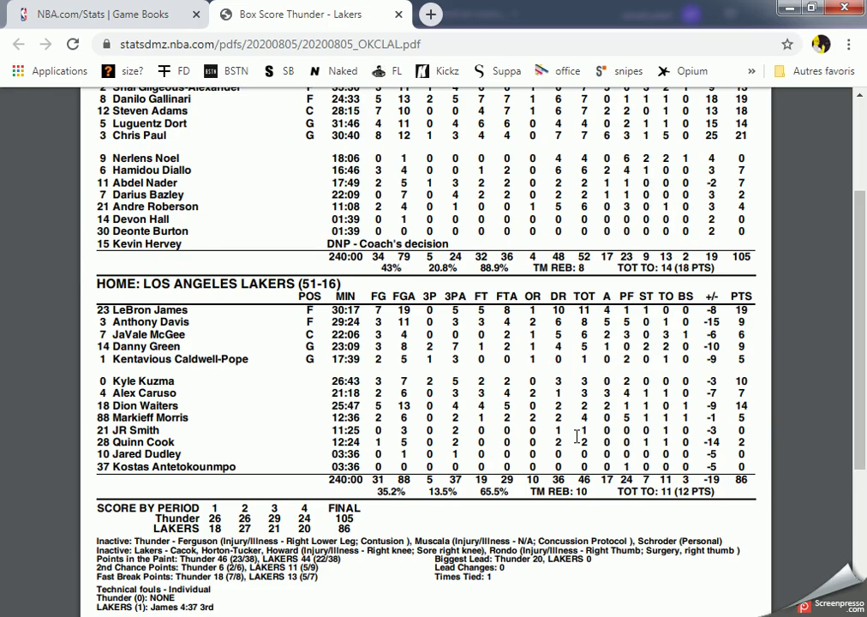
pyautogui.hotkey('alt', 'Tab')
pyautogui.write('0')
pyautogui.press('Up')
pyautogui.press('Up')
pyautogui.press('Up')
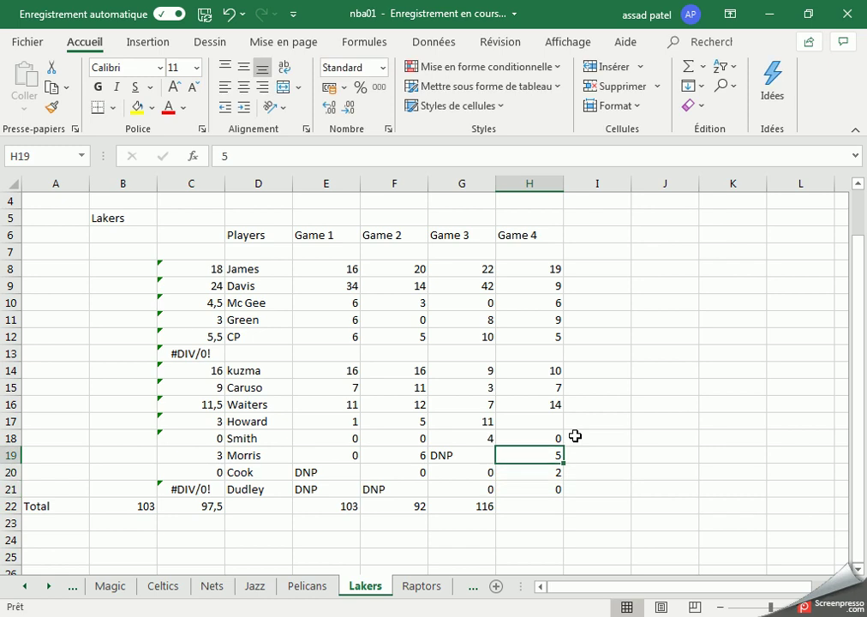
# Step: Add the player Antetokoumpo in D22 below Dudley and widen column D to fit the name
pyautogui.press('Down')
pyautogui.press('Down')
pyautogui.press('Down')
pyautogui.press('Down')
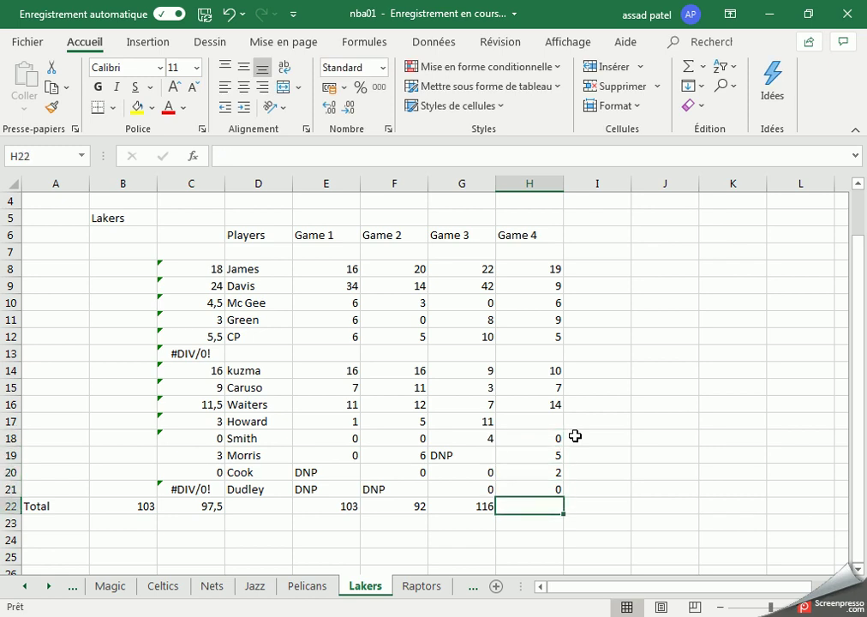
pyautogui.press('Left')
pyautogui.press('Left')
pyautogui.press('Left')
pyautogui.press('Left')
pyautogui.press('Left')
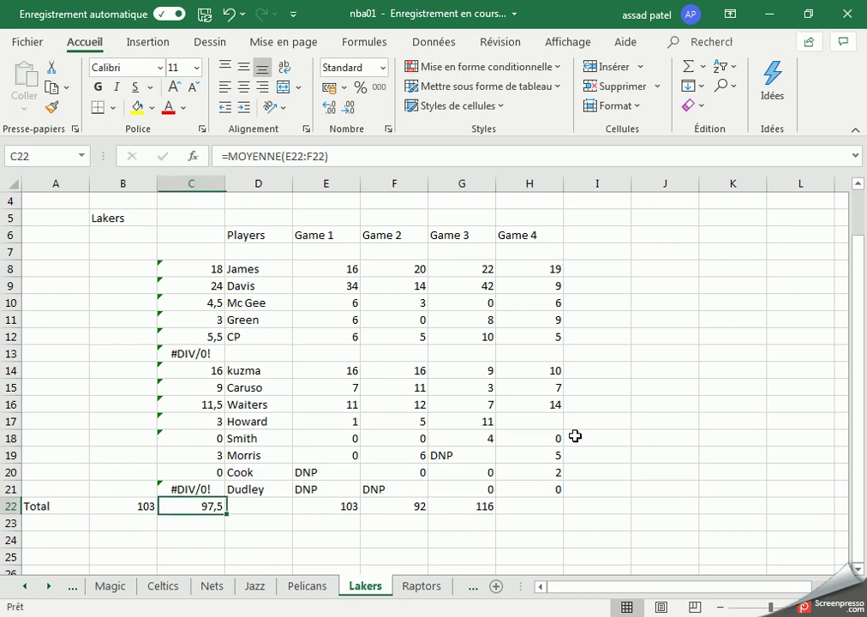
pyautogui.press('Right')
pyautogui.write('An,')
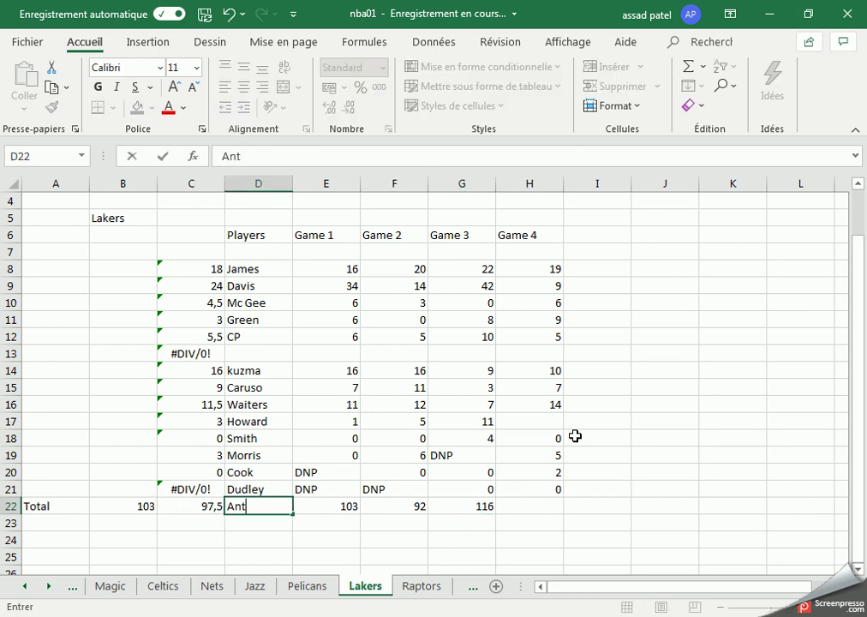
pyautogui.write('etokoum')
pyautogui.press('Return')
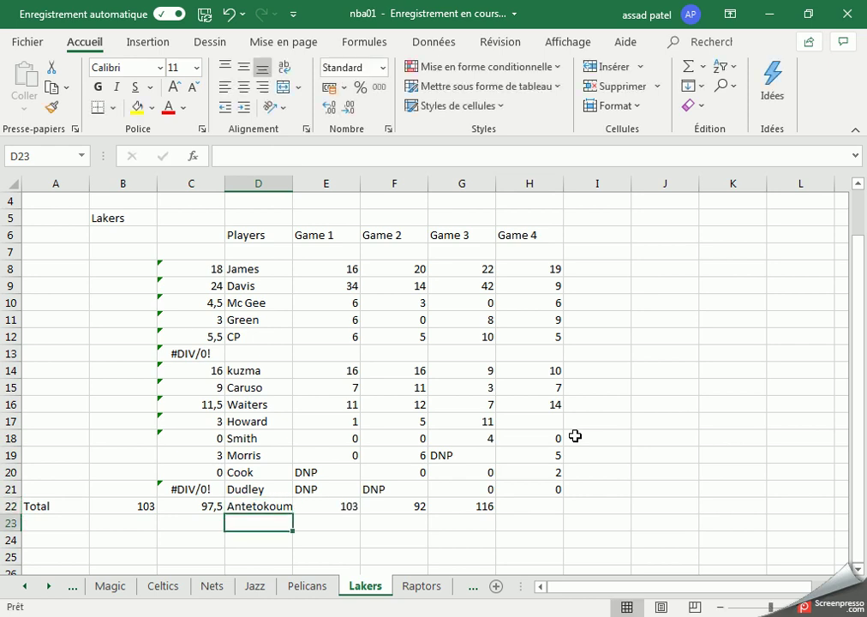
pyautogui.doubleClick(291, 184)
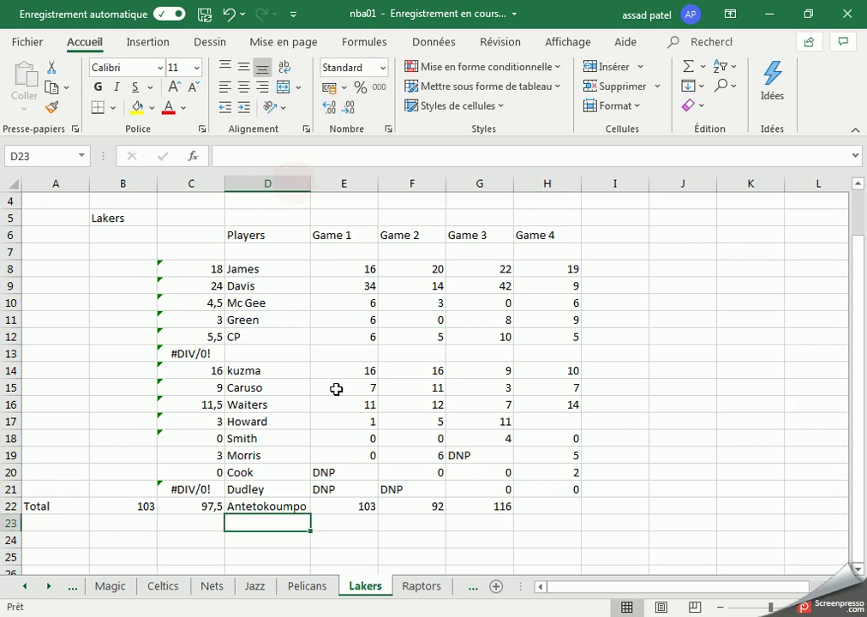
# Step: Clear the Game 1 to Game 3 totals from E22, F22 and G22
pyautogui.click(359, 505)
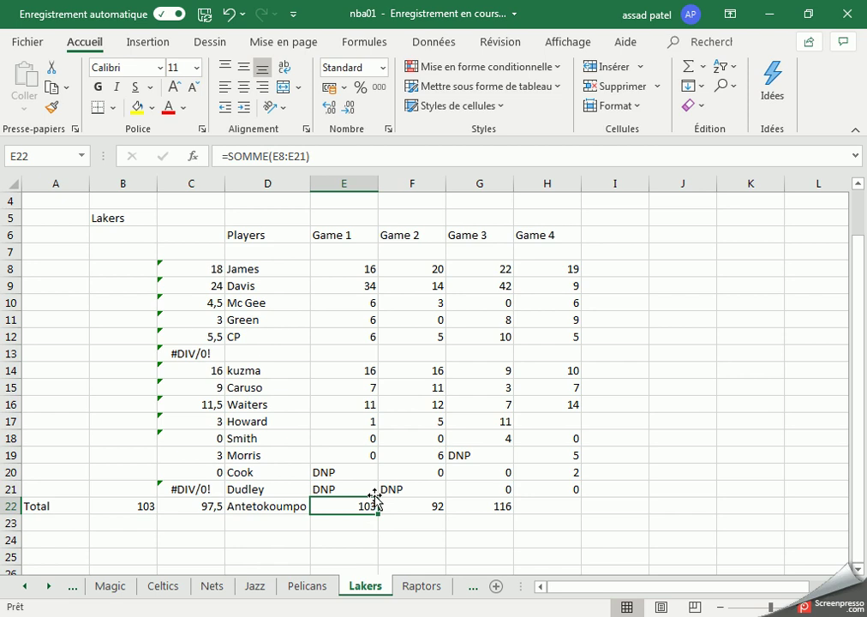
pyautogui.press('Delete')
pyautogui.press('Right')
pyautogui.press('Delete')
pyautogui.press('Right')
pyautogui.press('Delete')
pyautogui.press('Right')
# Step: Enter the Game 4 points of 0 for Antetokoumpo in H22, following the box score
pyautogui.hotkey('alt', 'Tab')
pyautogui.hotkey('alt', 'Tab')
pyautogui.write('0')
pyautogui.press('Return')
# Step: Total the Lakers' Game 4 points in H25 with SOMME over H8:H24 and compare with the box score
pyautogui.press('Return')
pyautogui.press('Return')
pyautogui.write('=SOMME(')
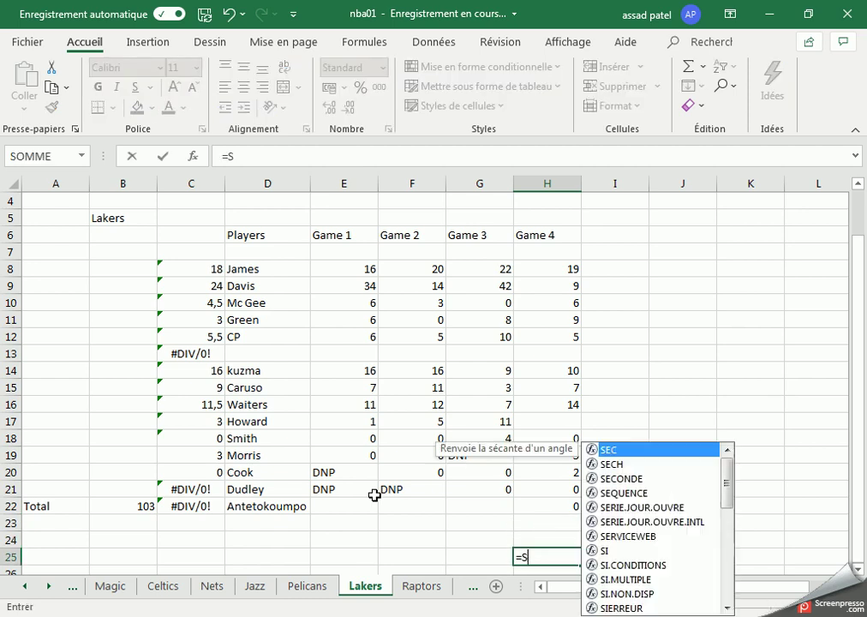
pyautogui.moveTo(563, 267); pyautogui.dragTo(566, 529)
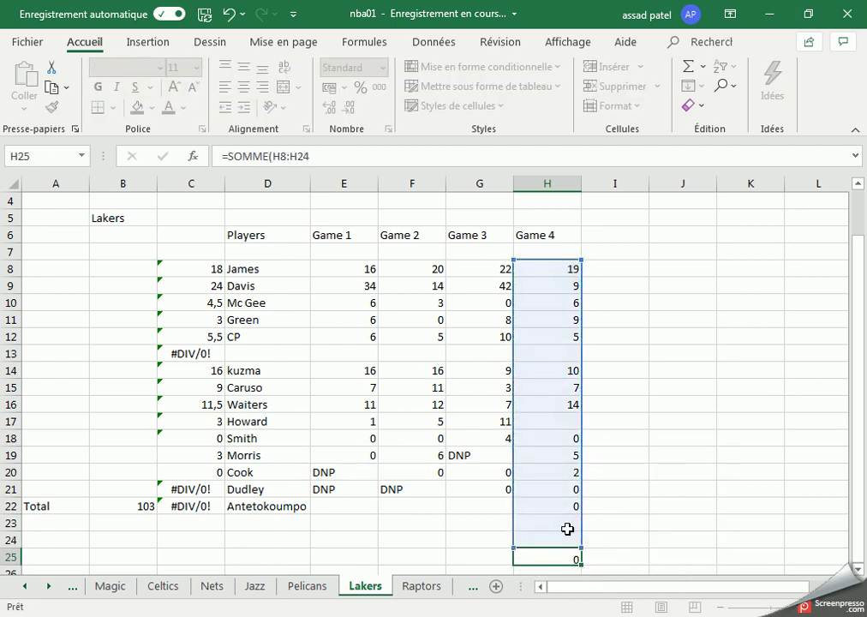
pyautogui.press('Return')
pyautogui.hotkey('alt', 'Tab')
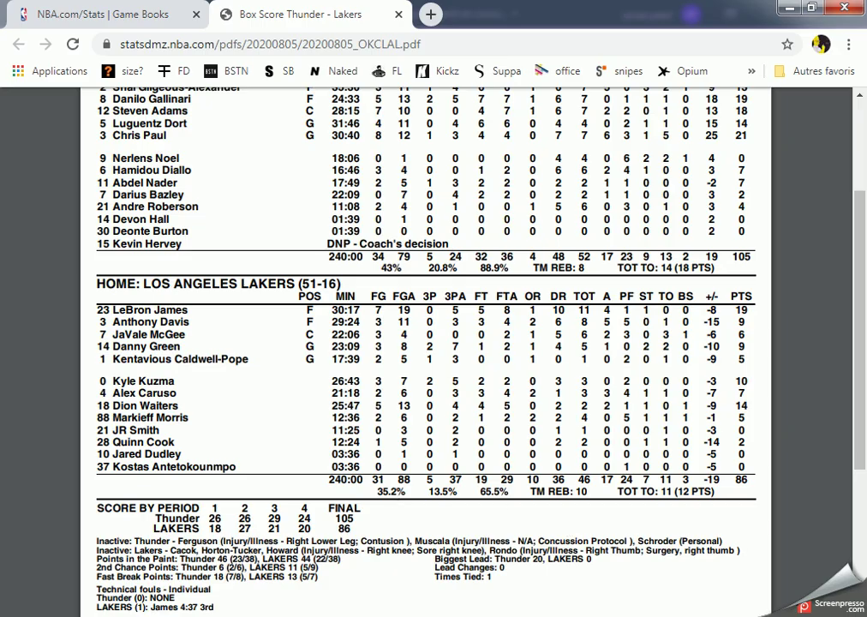
# Step: Close the Thunder - Lakers box score and open the workbook's Proba sheet
pyautogui.click(398, 13)
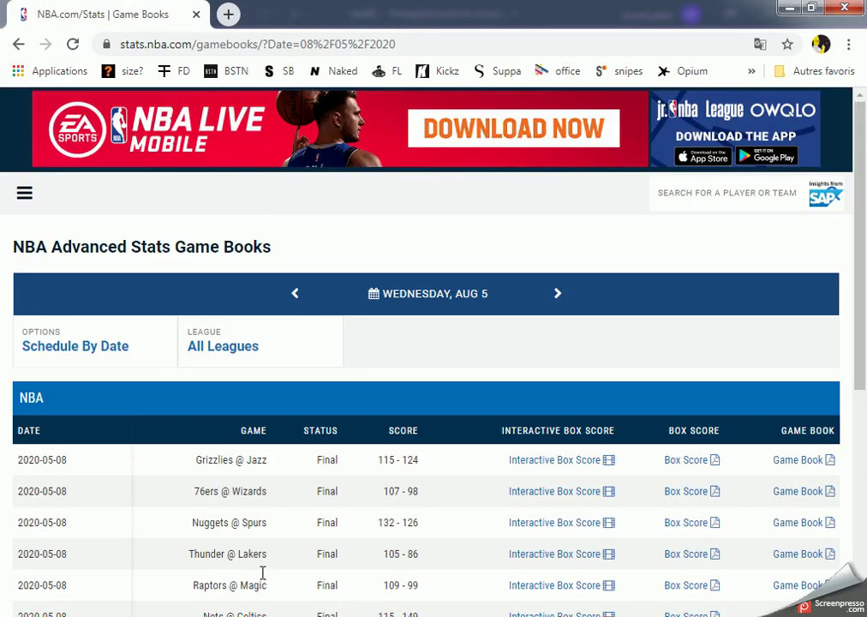
pyautogui.hotkey('alt', 'Tab')
pyautogui.click(17, 586)
pyautogui.click(18, 586)
pyautogui.click(18, 586)
pyautogui.click(17, 586)
pyautogui.click(18, 586)
pyautogui.click(17, 586)
pyautogui.click(242, 588)
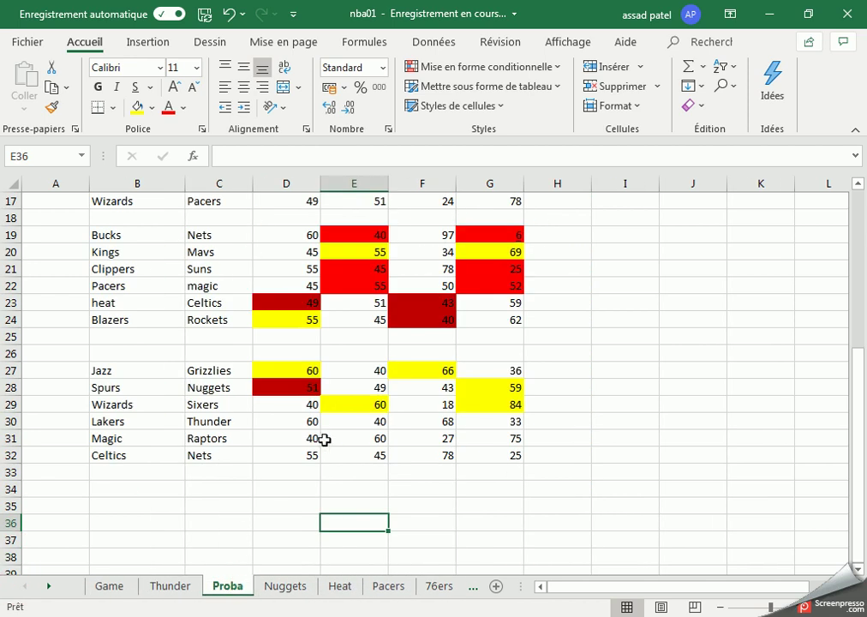
# Step: Fill the Lakers prediction cells D30 and F30 in the Lakers–Thunder row with red
pyautogui.click(302, 421)
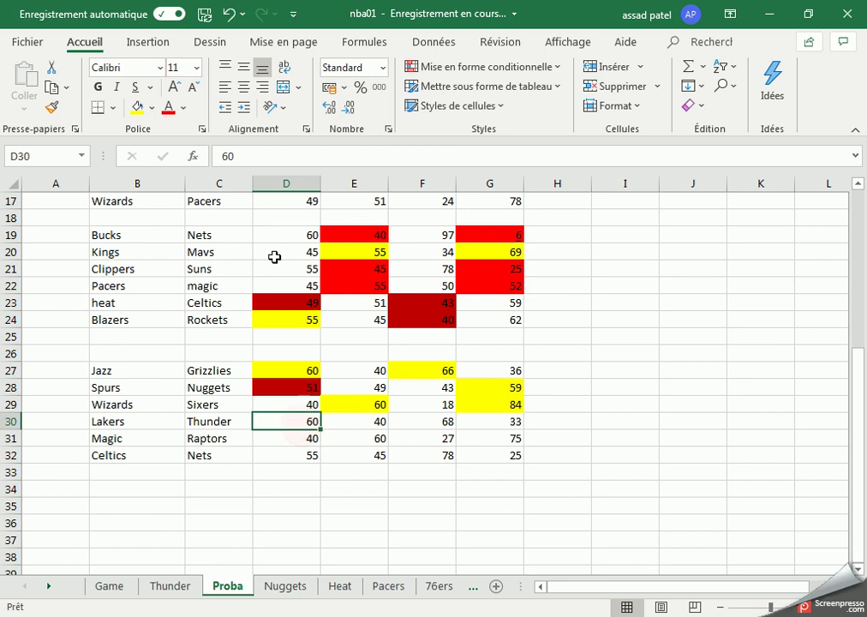
pyautogui.click(149, 109)
pyautogui.click(147, 267)
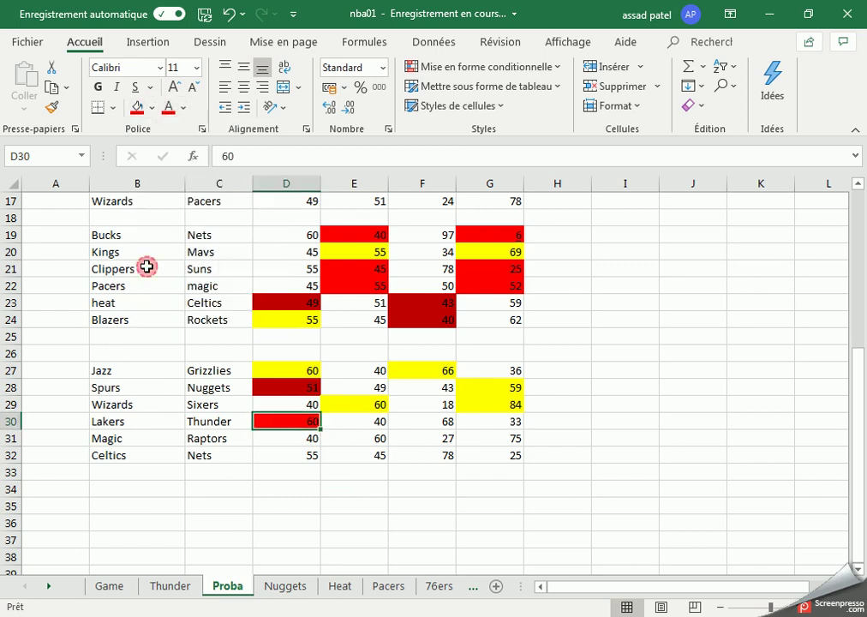
pyautogui.click(409, 421)
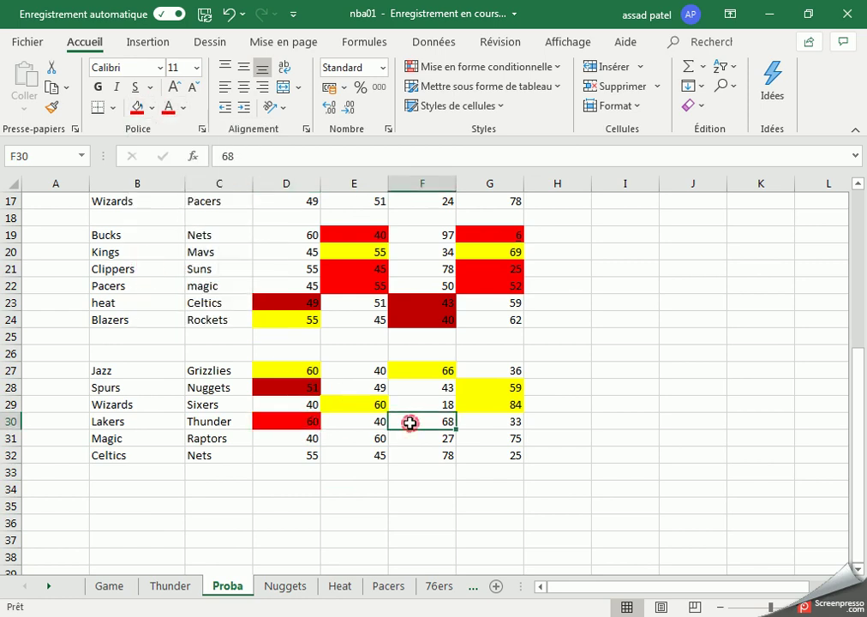
pyautogui.click(137, 107)
pyautogui.click(341, 484)
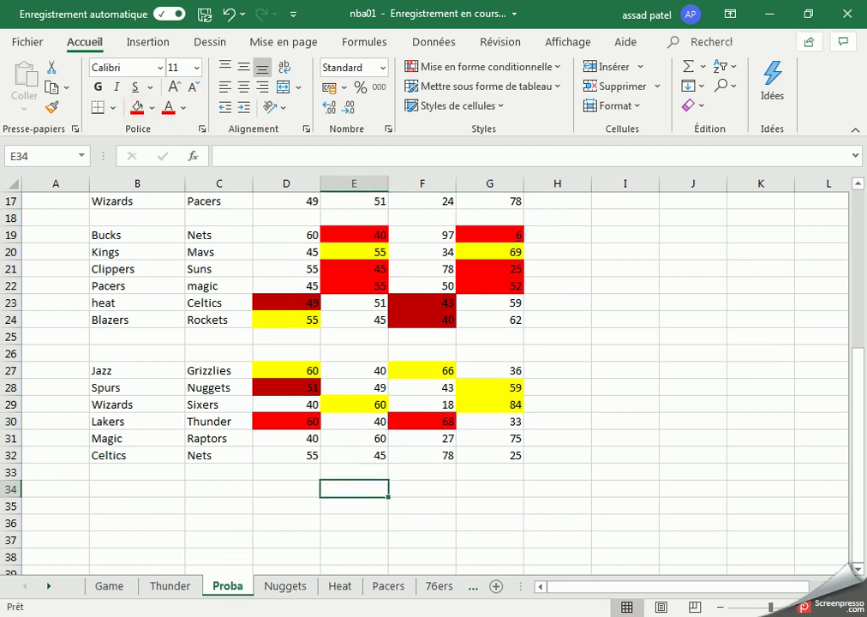
# Step: Open the Raptors @ Magic box score from the August 5 game list in the browser and bring both teams' points into view
pyautogui.hotkey('alt', 'Tab')
pyautogui.scroll(-2, 389, 544)
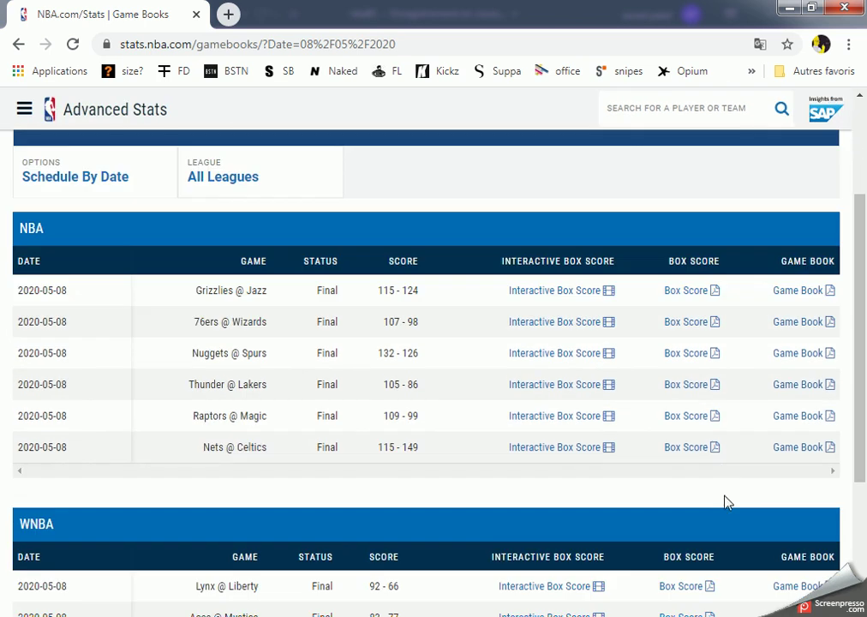
pyautogui.click(716, 422)
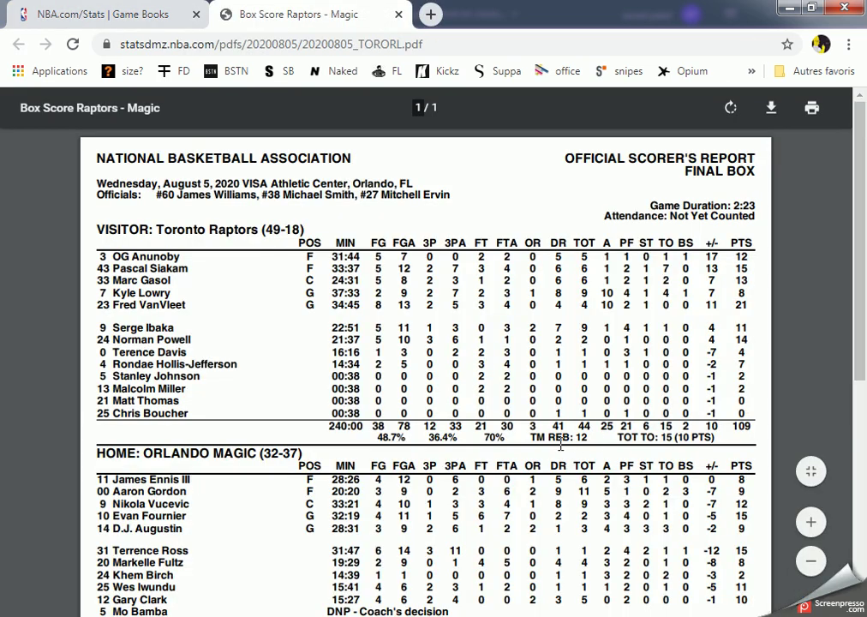
pyautogui.scroll(-3, 560, 444)
pyautogui.scroll(1, 561, 444)
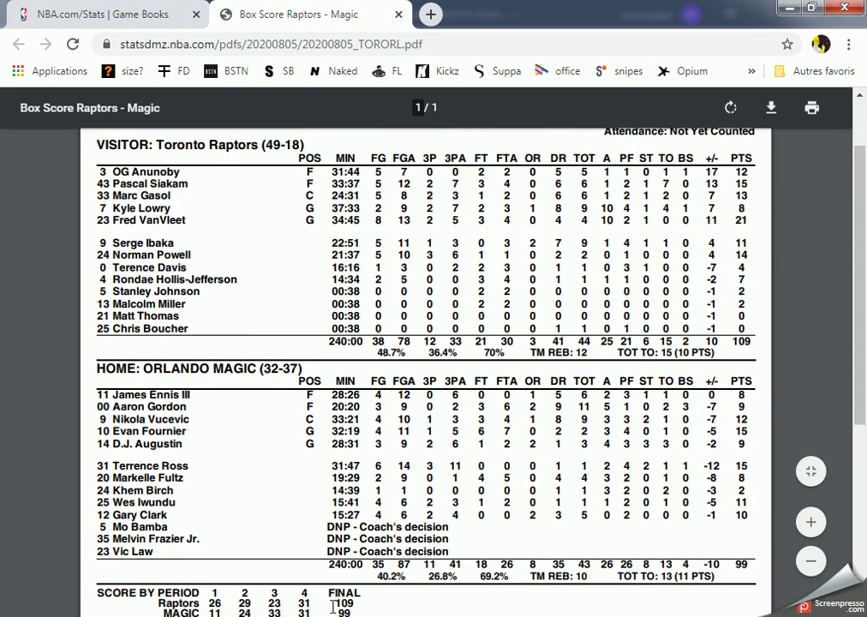
# Step: Switch to the workbook's Magic sheet and add the column header "game 4" in H6
pyautogui.hotkey('alt', 'Tab')
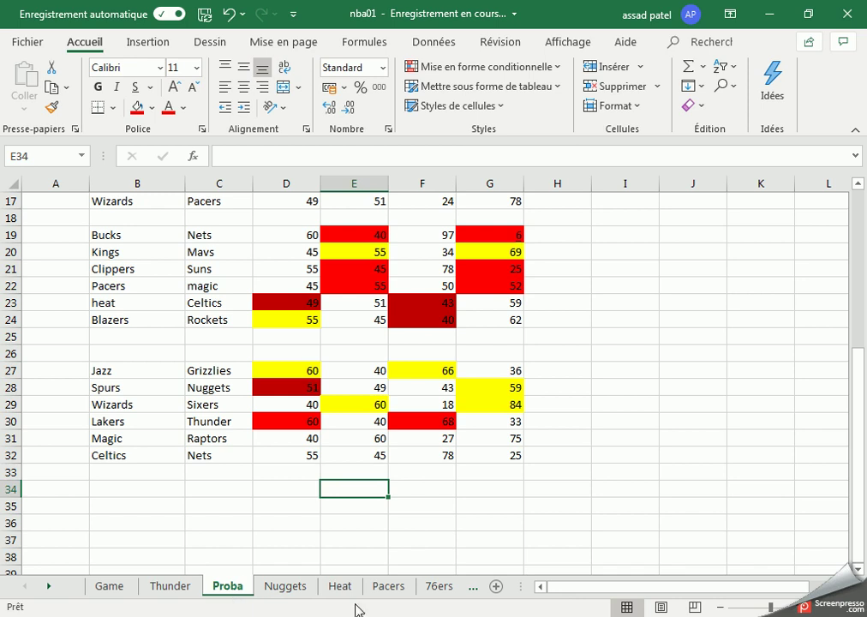
pyautogui.click(49, 586)
pyautogui.click(49, 586)
pyautogui.click(49, 586)
pyautogui.click(49, 586)
pyautogui.click(49, 586)
pyautogui.click(331, 586)
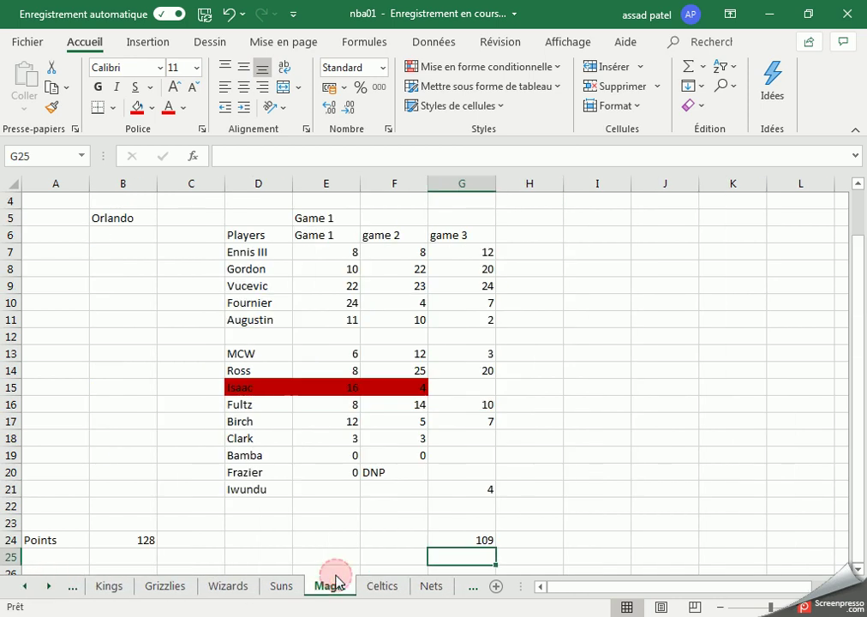
pyautogui.click(540, 236)
pyautogui.write('game 4')
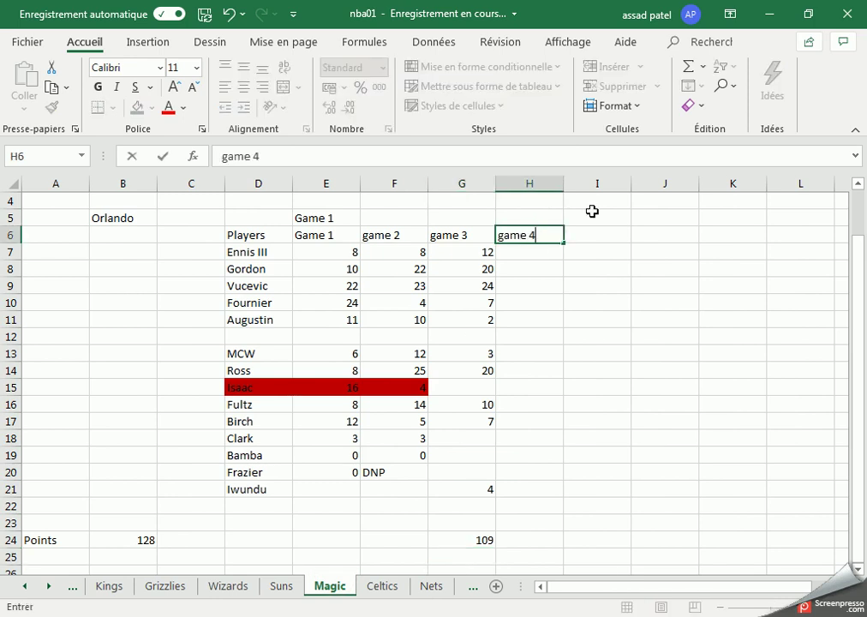
pyautogui.press('Return')
# Step: Enter the game 4 points of 8 for Ennis III in H7, following the Magic box score
pyautogui.hotkey('alt', 'Tab')
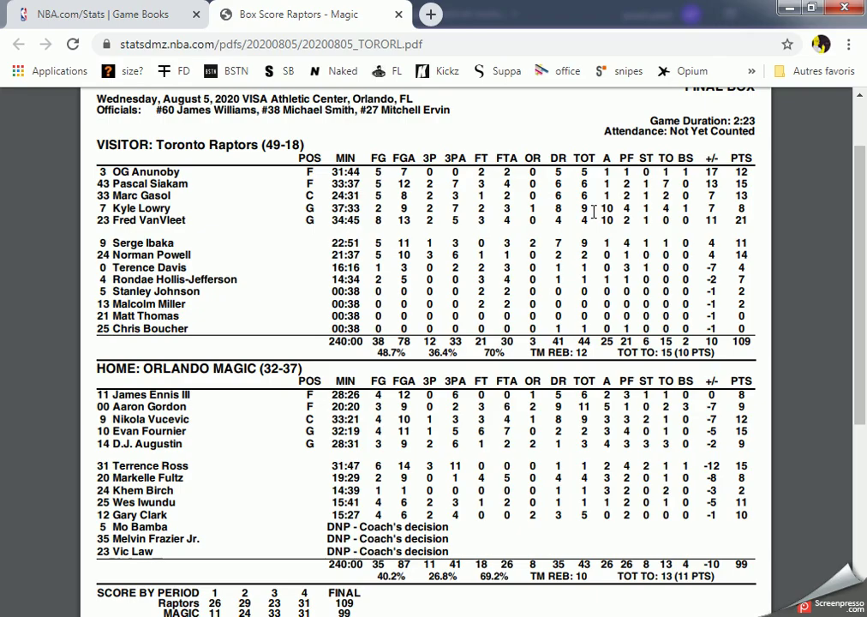
pyautogui.hotkey('alt', 'Tab')
pyautogui.write('8 4')
pyautogui.press('Return')
pyautogui.press('Up')
pyautogui.write('8')
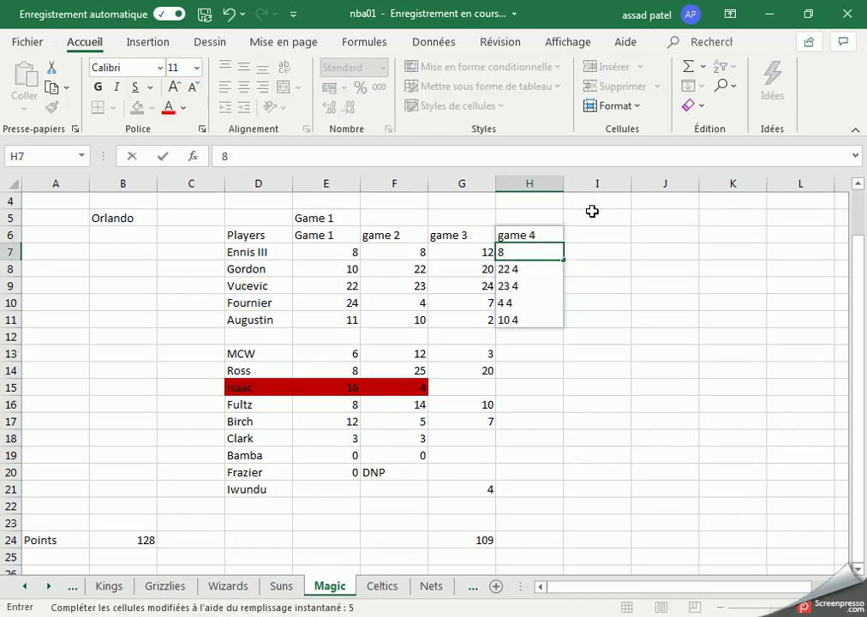
pyautogui.press('Left')
pyautogui.press('Right')
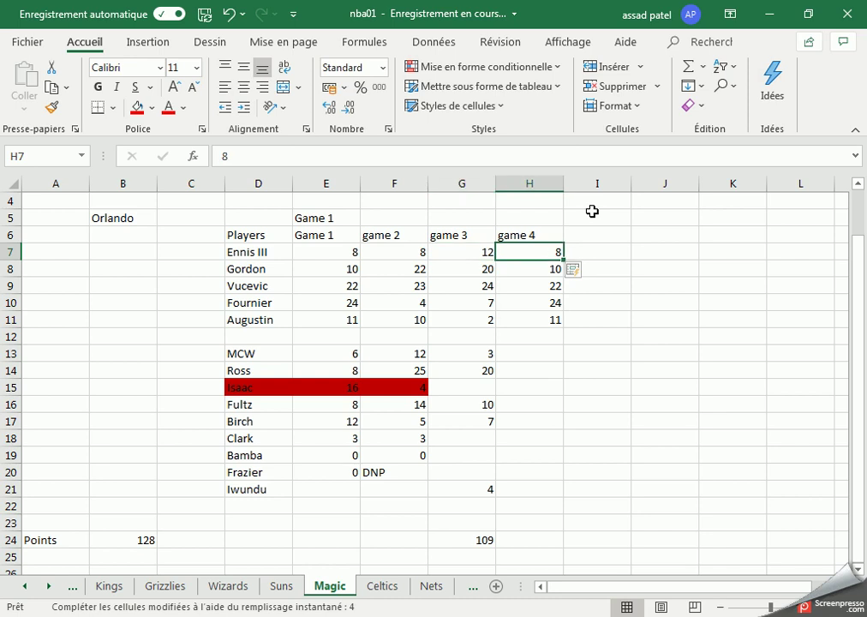
# Step: Enter the game 4 points of 9 for Gordon in H8, following the box score
pyautogui.hotkey('alt', 'Tab')
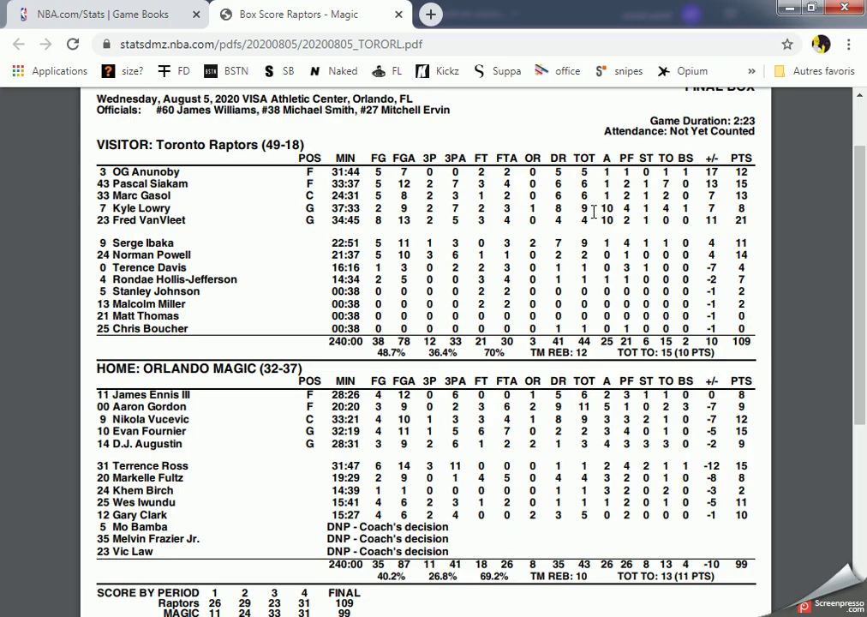
pyautogui.hotkey('alt', 'Tab')
pyautogui.press('Down')
pyautogui.write('9')
pyautogui.press('Return')
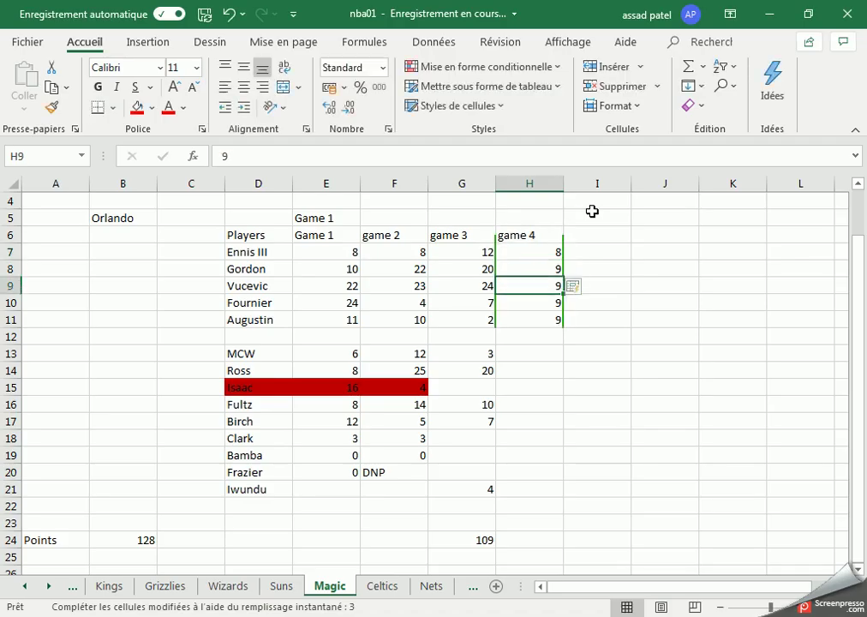
# Step: Enter the Magic's game 4 points in H9:H11 from the box score: 12 for Vucevic, 15 for Fournier and 9 for Augustin
pyautogui.hotkey('alt', 'Tab')
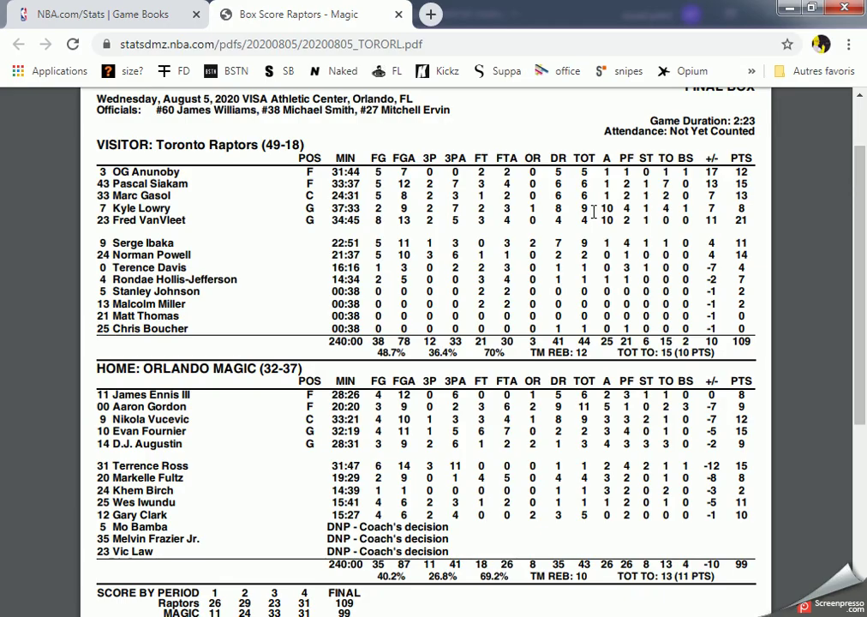
pyautogui.hotkey('alt', 'Tab')
pyautogui.write('12')
pyautogui.press('Return')
pyautogui.write('15')
pyautogui.press('Return')
pyautogui.hotkey('alt', 'Tab')
pyautogui.hotkey('alt', 'Tab')
pyautogui.write('9')
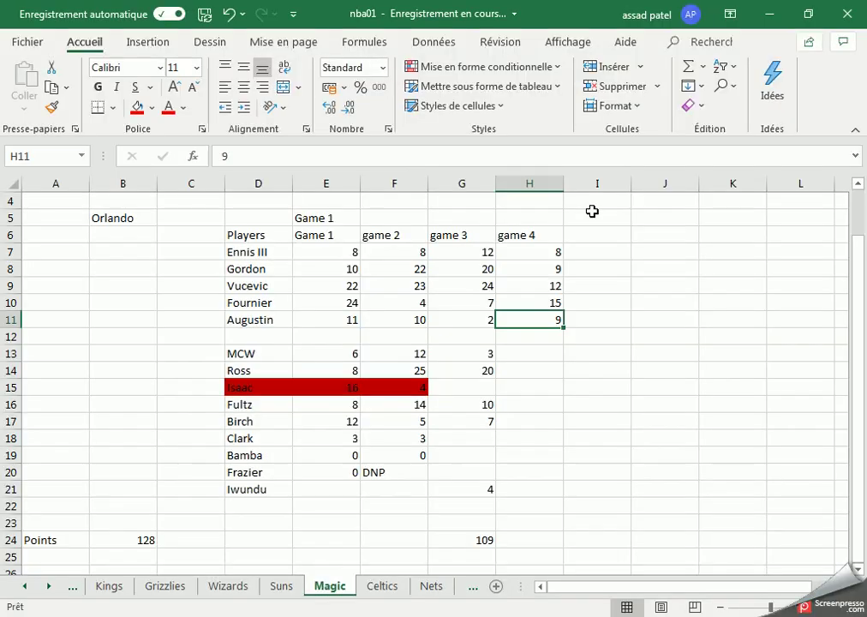
pyautogui.press('Return')
# Step: Enter the game 4 points of 15 for Ross in H14 and 8 for Fultz in H16, following the box score
pyautogui.press('Return')
pyautogui.hotkey('alt', 'Tab')
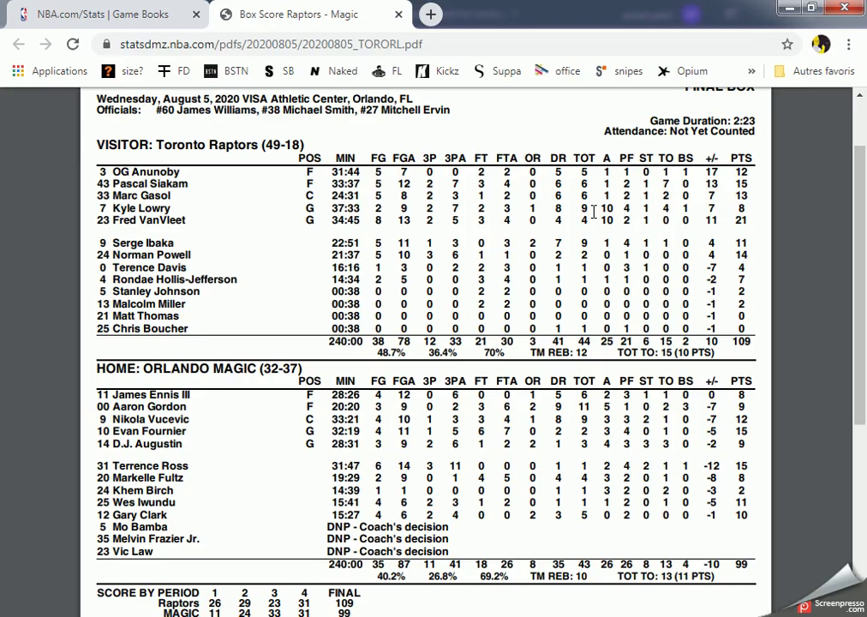
pyautogui.hotkey('alt', 'Tab')
pyautogui.press('Return')
pyautogui.write('15')
pyautogui.press('Return')
pyautogui.hotkey('alt', 'Tab')
pyautogui.hotkey('alt', 'Tab')
pyautogui.press('Return')
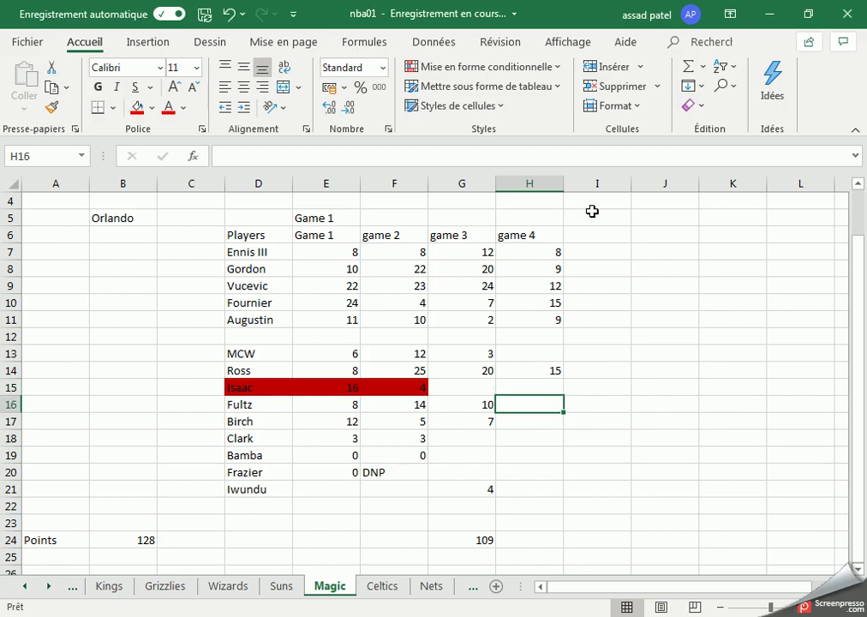
pyautogui.write('8')
pyautogui.press('Return')
# Step: Recheck the Magic bench points in the box score and re-enter 15 for Ross in H14
pyautogui.hotkey('alt', 'Tab')
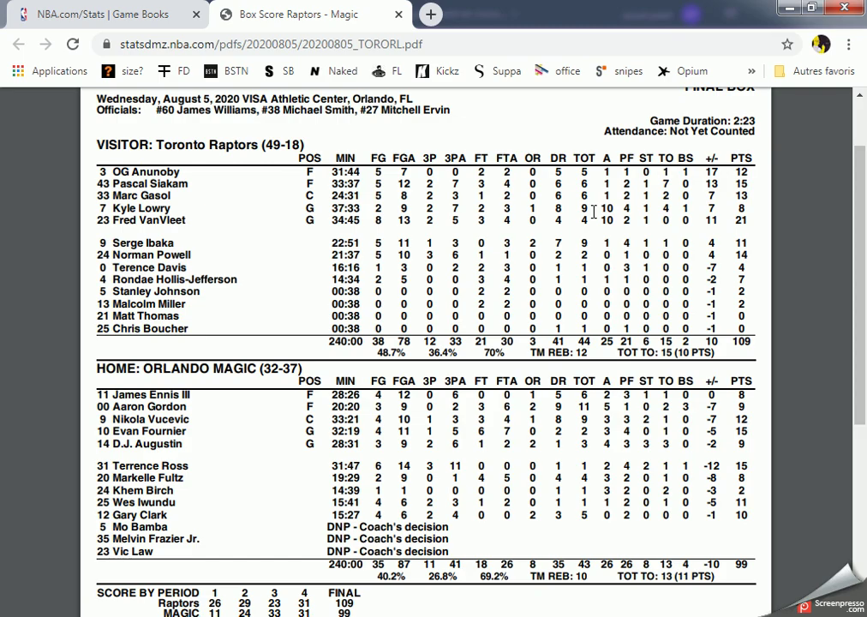
pyautogui.hotkey('alt', 'Tab')
pyautogui.press('Up')
pyautogui.press('Up')
pyautogui.press('Up')
pyautogui.write('15')
pyautogui.press('Return')
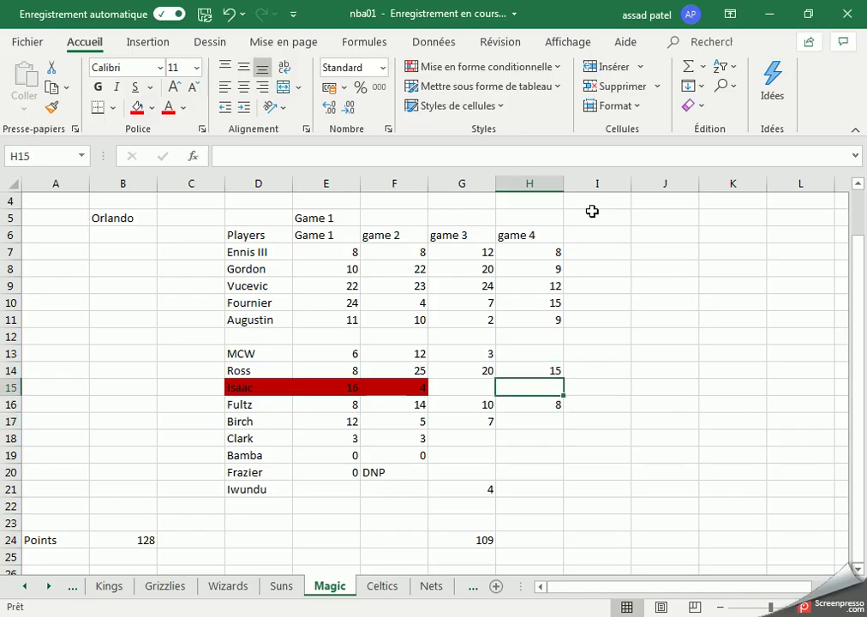
# Step: Enter the game 4 points of 2 for Birch in H17
pyautogui.press('Down')
pyautogui.press('Down')
pyautogui.press('Up')
pyautogui.write('2')
pyautogui.press('Return')
# Step: Enter the game 4 points of 11 for Iwundu in H21 and 10 for Clark in H18, following the box score
pyautogui.hotkey('alt', 'Tab')
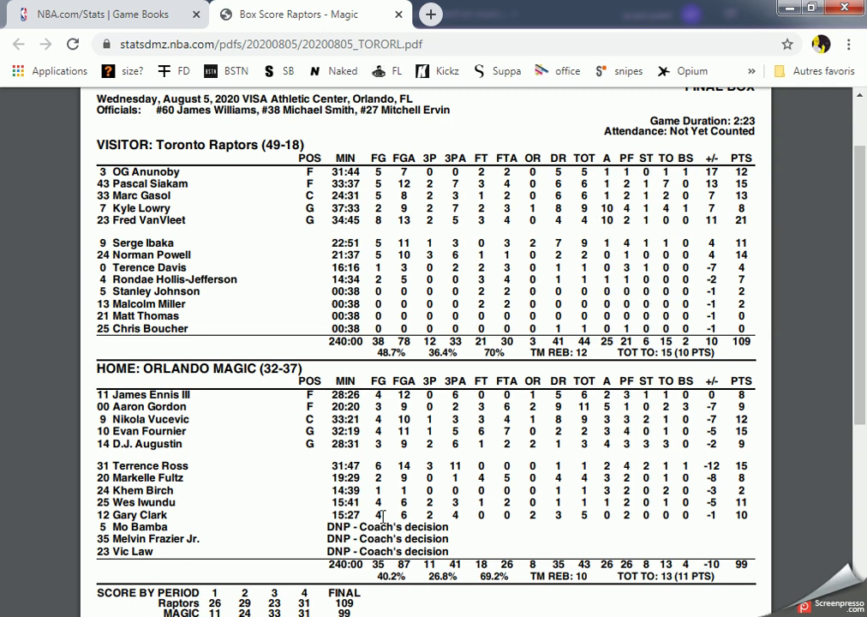
pyautogui.hotkey('alt', 'Tab')
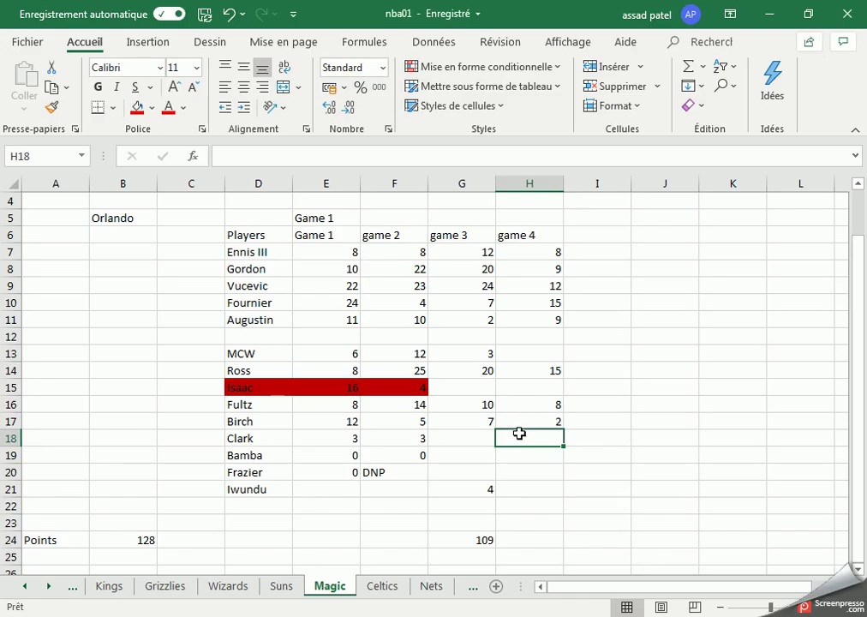
pyautogui.click(512, 485)
pyautogui.write('11')
pyautogui.press('Up')
pyautogui.press('Up')
pyautogui.press('Up')
pyautogui.press('Down')
pyautogui.press('Up')
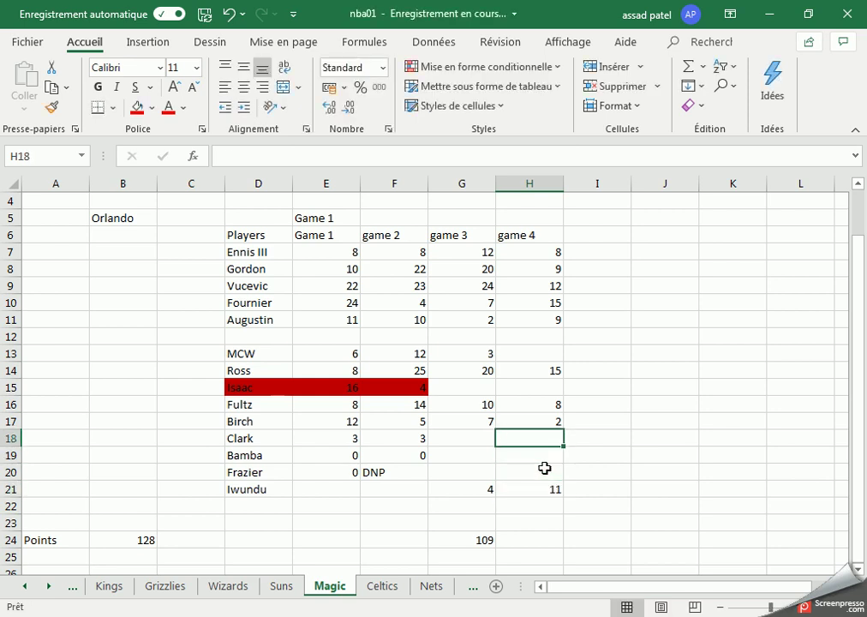
pyautogui.write('10')
# Step: Copy the game 3 total formula from G24 into H24 for game 4 and compare the result with the box score
pyautogui.click(531, 540)
pyautogui.click(489, 541)
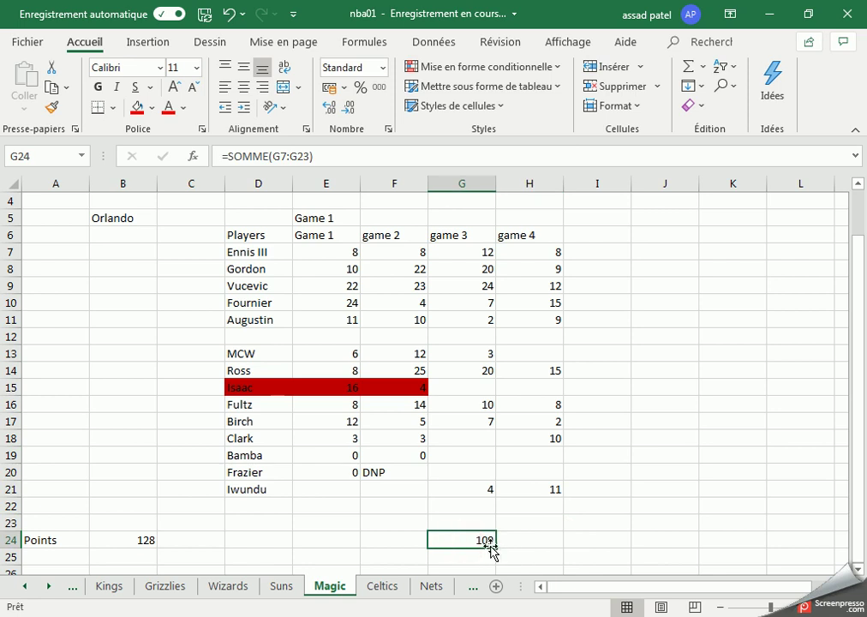
pyautogui.moveTo(498, 549); pyautogui.dragTo(548, 541)
pyautogui.click(629, 528)
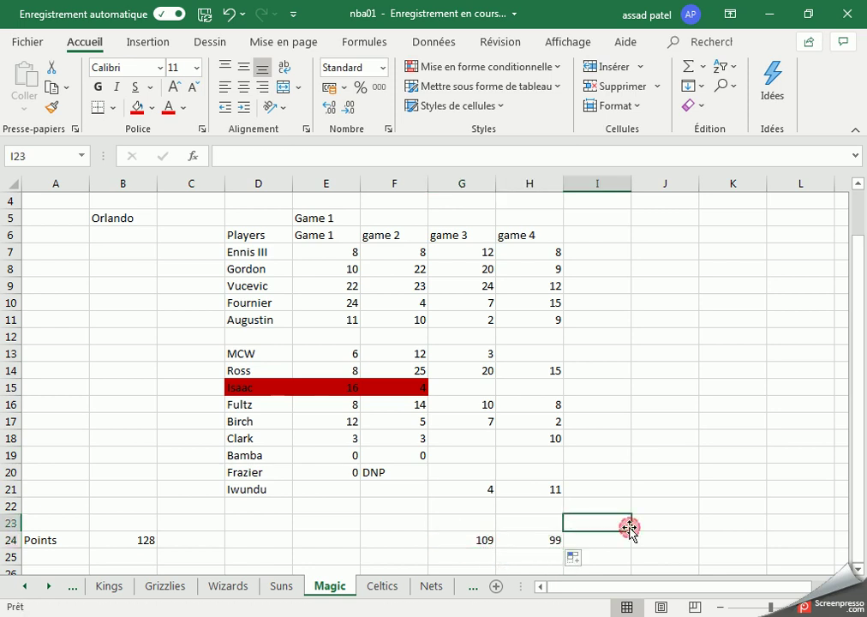
pyautogui.hotkey('alt', 'Tab')
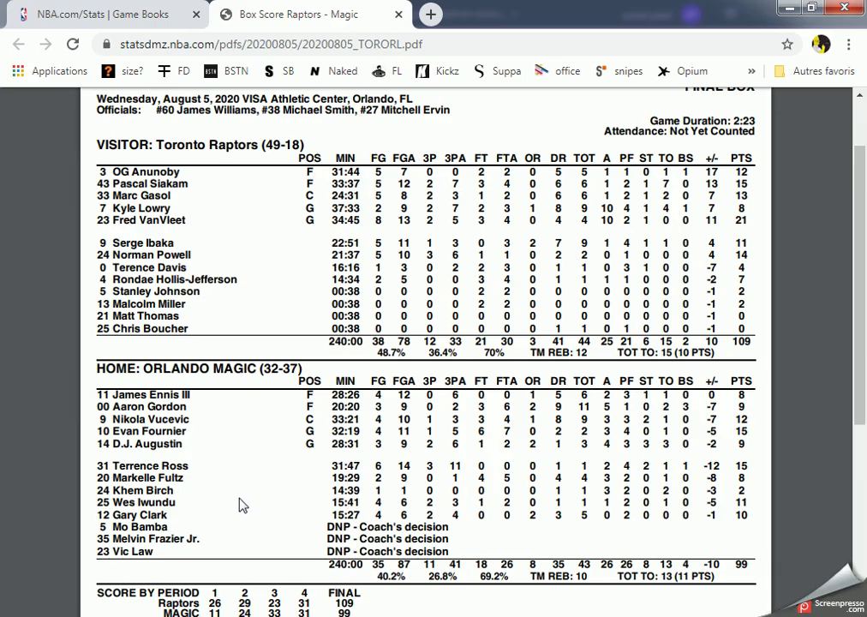
pyautogui.hotkey('alt', 'Tab')
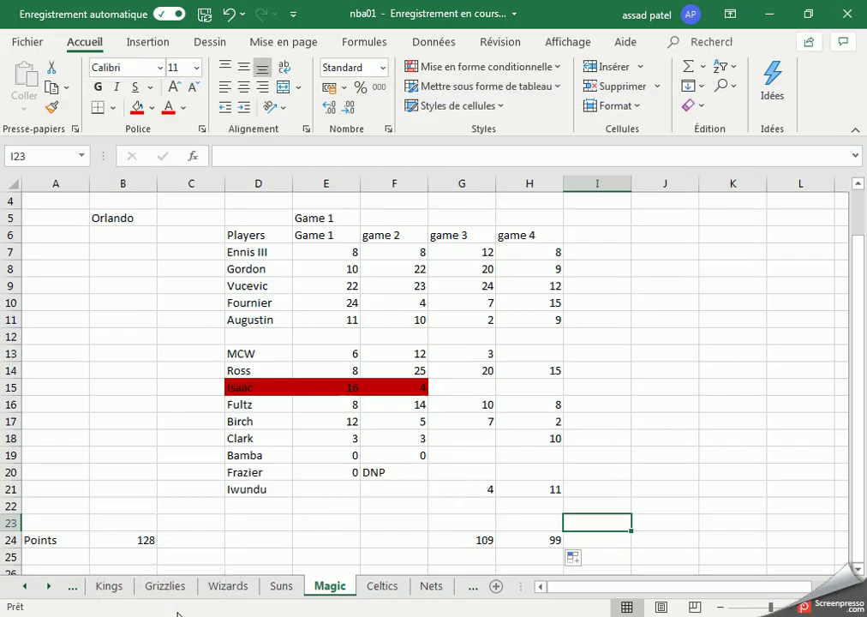
# Step: Switch to the workbook's Raptors sheet and add the column header "Game 3" in E5
pyautogui.click(49, 587)
pyautogui.click(49, 586)
pyautogui.click(309, 588)
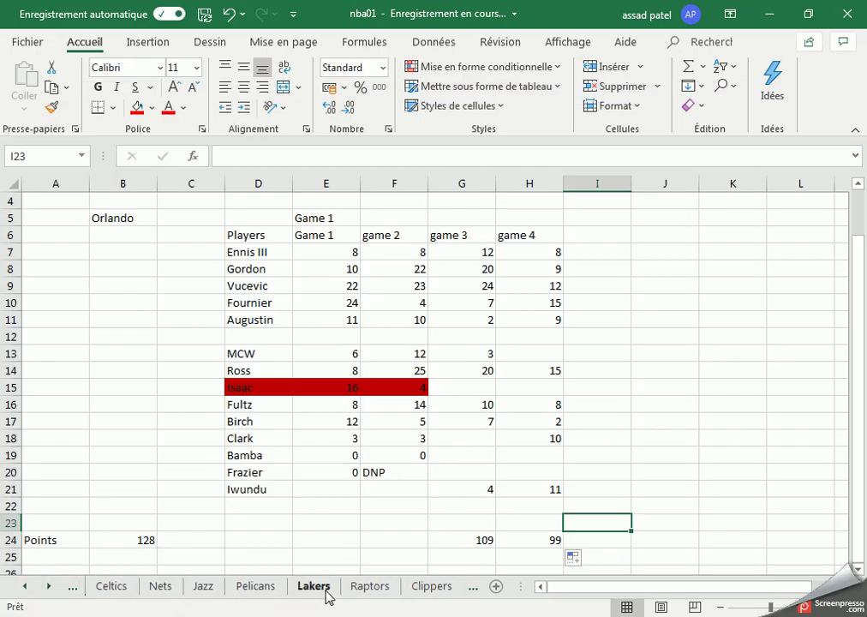
pyautogui.click(370, 586)
pyautogui.click(327, 269)
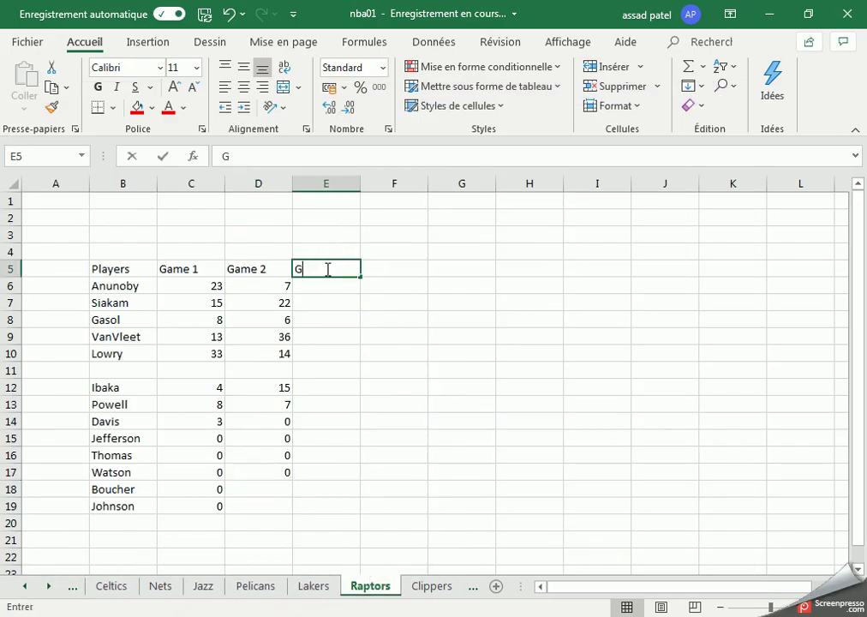
pyautogui.write('Gam')
pyautogui.press('Return')
# Step: Enter the Raptors' Game 3 points of 12 for Anunoby in E6 and 15 for Siakam in E7, following the box score
pyautogui.hotkey('alt', 'Tab')
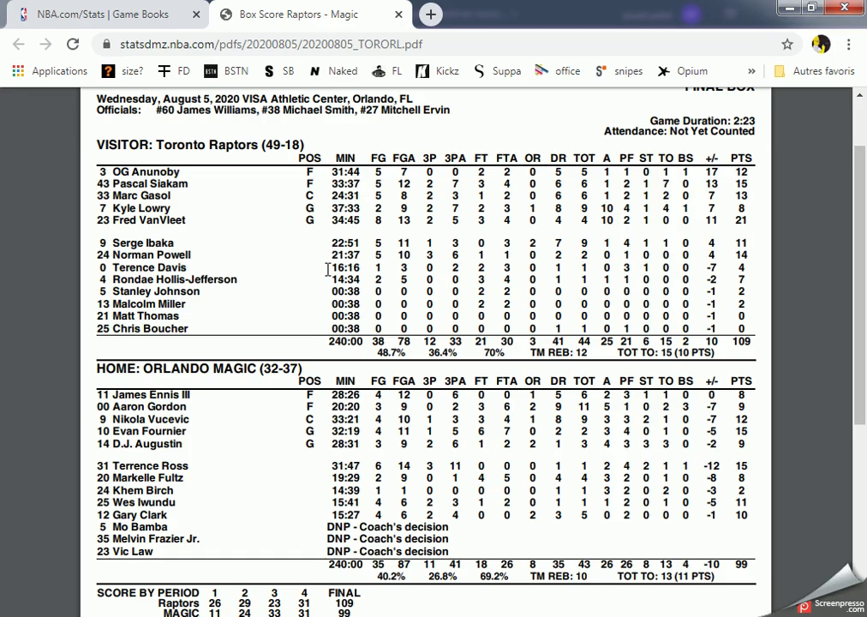
pyautogui.hotkey('alt', 'Tab')
pyautogui.write('12')
pyautogui.press('Return')
pyautogui.hotkey('alt', 'Tab')
pyautogui.hotkey('alt', 'Tab')
pyautogui.write('15')
pyautogui.press('Return')
# Step: Enter the Game 3 points of 13 for Gasol in E8, following the box score
pyautogui.hotkey('alt', 'Tab')
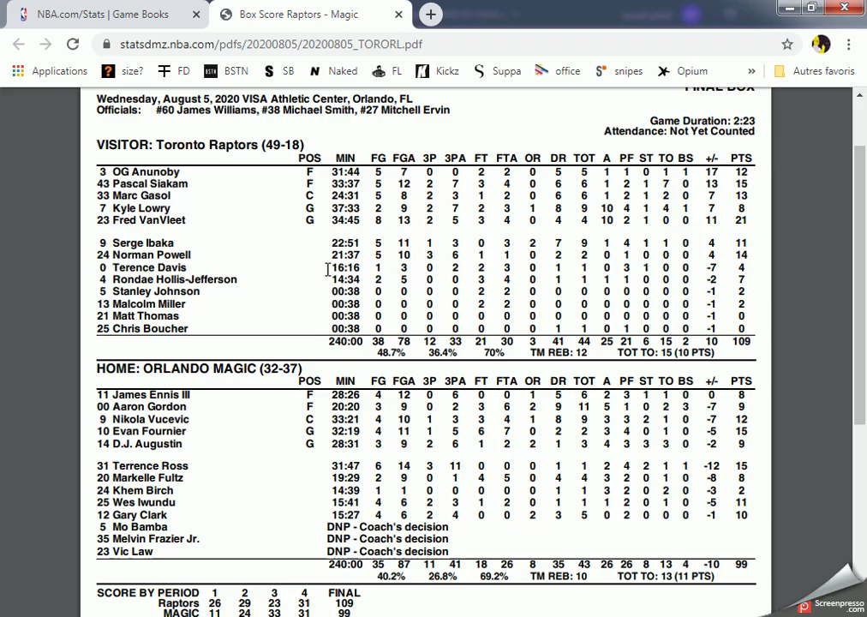
pyautogui.hotkey('alt', 'Tab')
pyautogui.hotkey('alt', 'Tab')
pyautogui.hotkey('alt', 'Tab')
pyautogui.write('13')
pyautogui.press('Return')
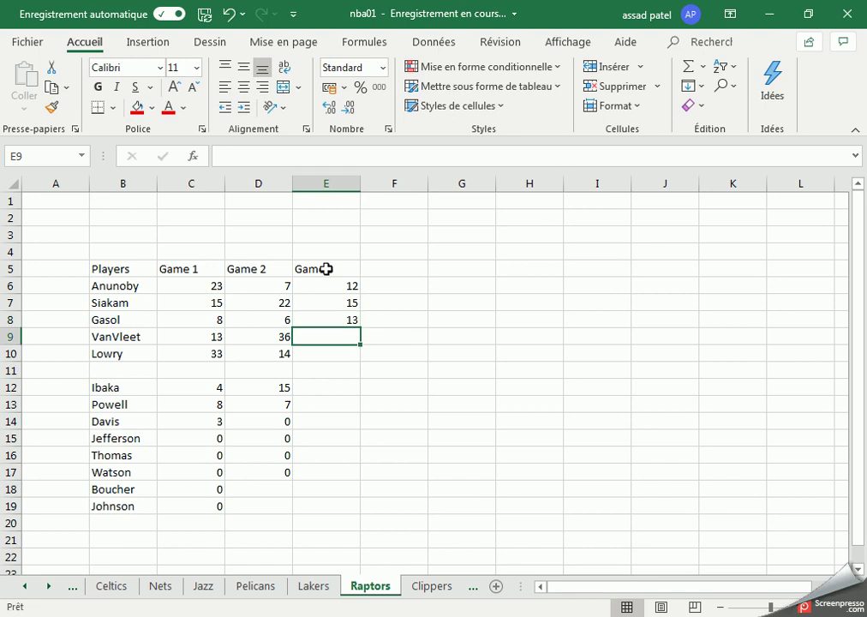
# Step: Enter the Game 3 points of 21 for VanVleet in E9 and 8 for Lowry in E10, following the box score
pyautogui.hotkey('alt', 'Tab')
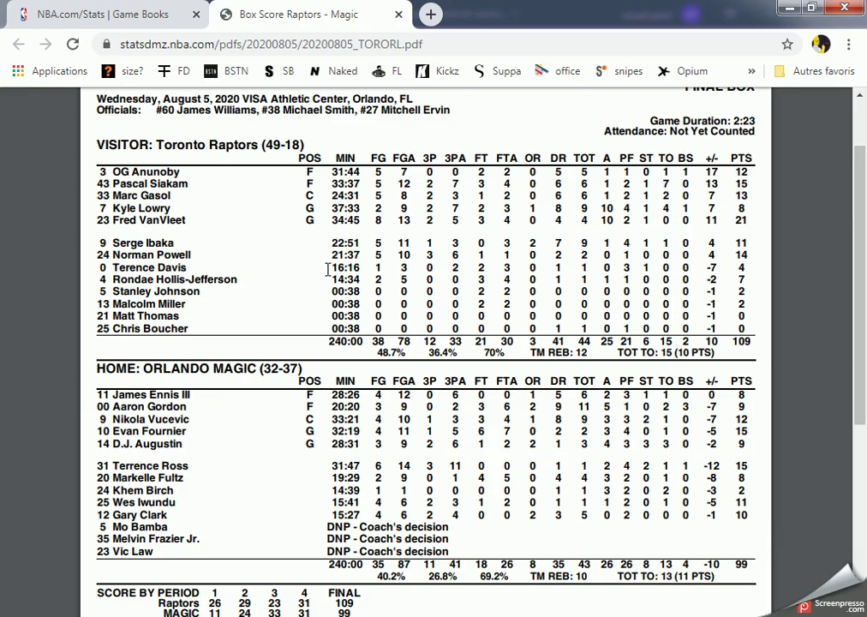
pyautogui.hotkey('alt', 'Tab')
pyautogui.write('21')
pyautogui.press('Return')
pyautogui.hotkey('alt', 'Tab')
pyautogui.hotkey('alt', 'Tab')
pyautogui.write('8')
pyautogui.press('Return')
# Step: Enter the Game 3 points of 11 for Ibaka in E12 and 14 for Powell in E13, following the box score
pyautogui.press('Return')
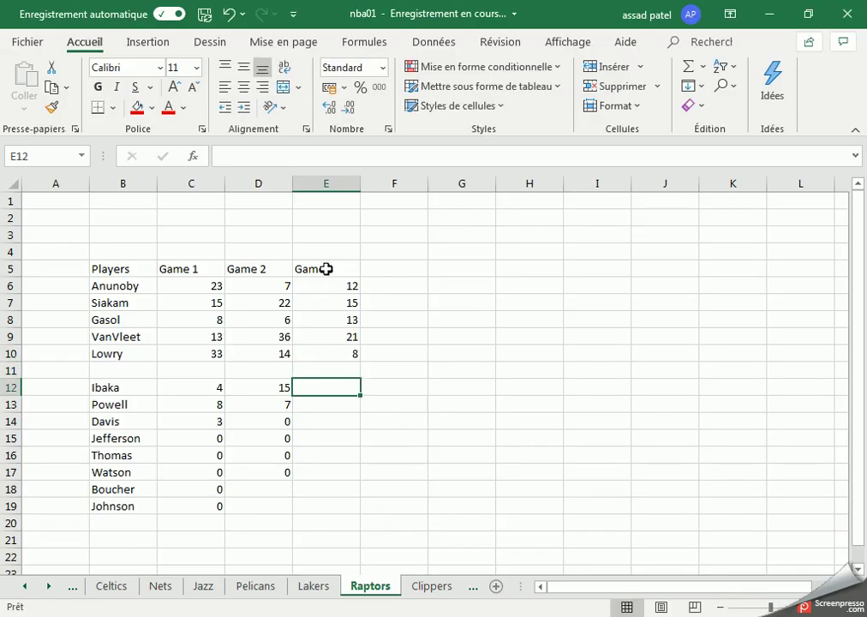
pyautogui.hotkey('alt', 'Tab')
pyautogui.hotkey('alt', 'Tab')
pyautogui.write('111')
pyautogui.press('Return')
pyautogui.write('14')
pyautogui.press('Return')
# Step: Enter the Game 3 points of 4 for Davis in E14 and 7 for Jefferson in E15, following the box score
pyautogui.hotkey('alt', 'Tab')
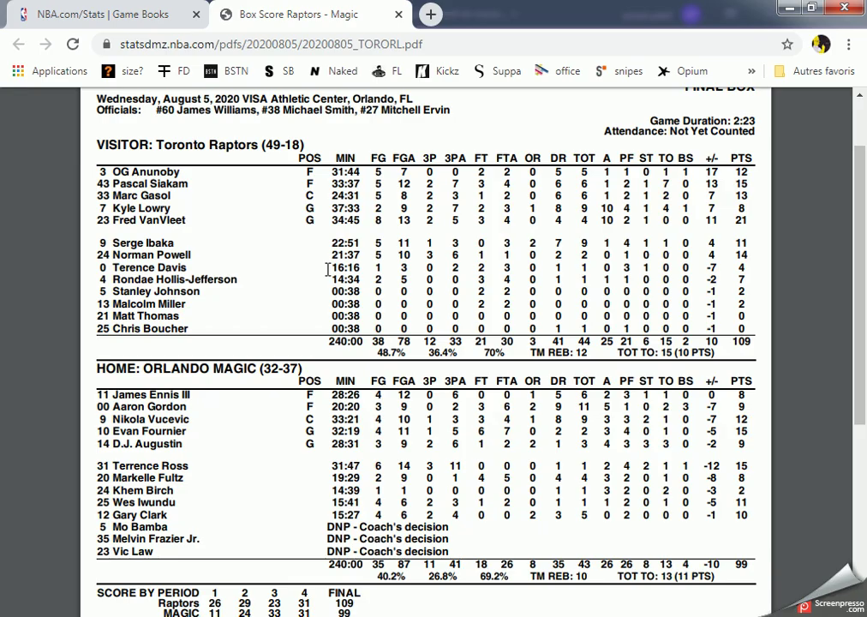
pyautogui.hotkey('alt', 'Tab')
pyautogui.write('4')
pyautogui.press('Return')
pyautogui.hotkey('alt', 'Tab')
pyautogui.hotkey('alt', 'Tab')
pyautogui.write('7')
pyautogui.press('Return')
# Step: Enter the Game 3 points of 2 for Johnson in E19, following the box score
pyautogui.hotkey('alt', 'Tab')
pyautogui.hotkey('alt', 'Tab')
pyautogui.press('Down')
pyautogui.press('Down')
pyautogui.press('Down')
pyautogui.write('2')
pyautogui.press('Up')
# Step: Add Miller to the Raptors' player list in B20 and enter his Game 3 points of 2 in E20
pyautogui.hotkey('alt', 'Tab')
pyautogui.hotkey('alt', 'Tab')
pyautogui.press('Down')
pyautogui.press('Down')
pyautogui.press('Left')
pyautogui.press('Left')
pyautogui.press('Left')
pyautogui.write('Miller')
pyautogui.press('Right')
pyautogui.press('Right')
pyautogui.press('Right')
pyautogui.write('2')
pyautogui.press('Up')
# Step: Enter 0 Game 3 points for Thomas in E16 and for Boucher in E18, following the box score
pyautogui.hotkey('alt', 'Tab')
pyautogui.hotkey('alt', 'Tab')
pyautogui.press('Up')
pyautogui.press('Up')
pyautogui.press('Up')
pyautogui.write('0')
pyautogui.press('Return')
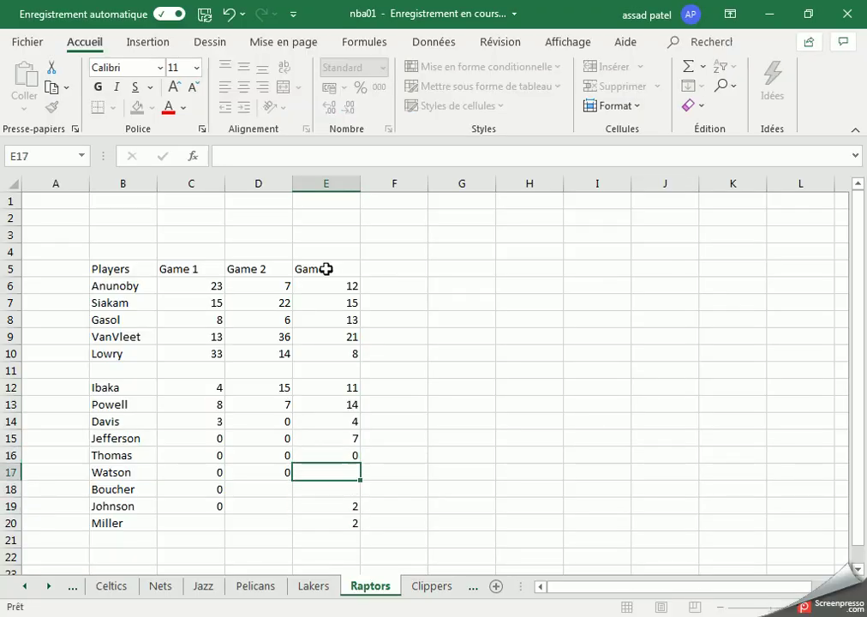
pyautogui.press('Down')
pyautogui.write('0')
pyautogui.click(415, 477)
# Step: Total the Raptors' Game 3 points in E24 with a SOMME formula over the player rows starting at E6
pyautogui.scroll(-2, 353, 506)
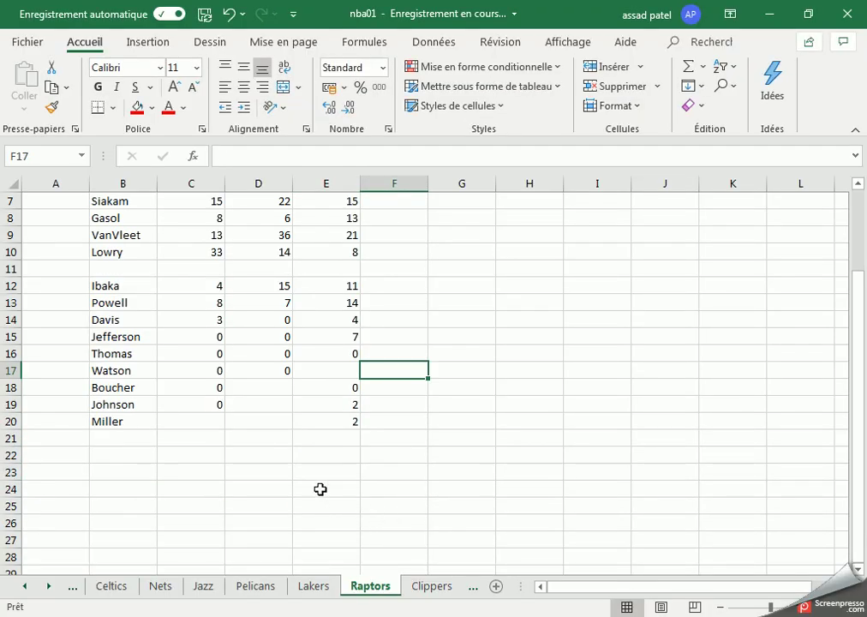
pyautogui.click(322, 488)
pyautogui.write('=SOMME')
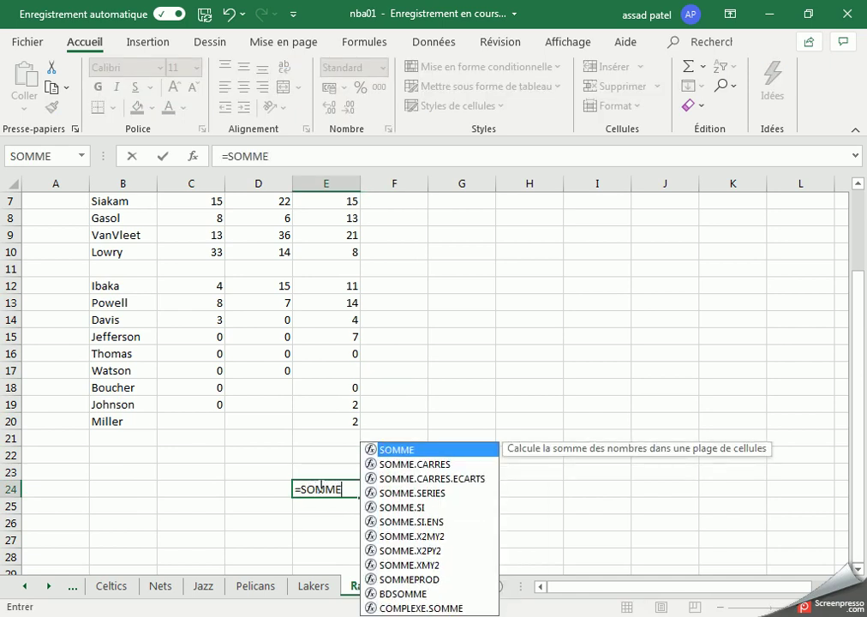
pyautogui.write('(')
pyautogui.scroll(2, 261, 465)
pyautogui.moveTo(336, 285); pyautogui.dragTo(338, 549)
pyautogui.press('Return')
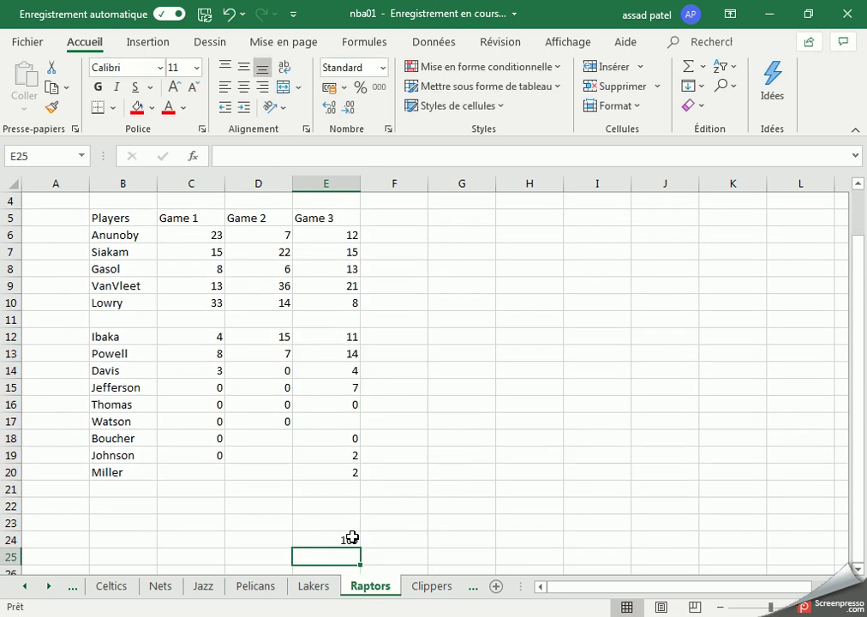
# Step: Close the Raptors @ Magic box score in the browser and switch to the workbook's Proba sheet
pyautogui.hotkey('alt', 'Tab')
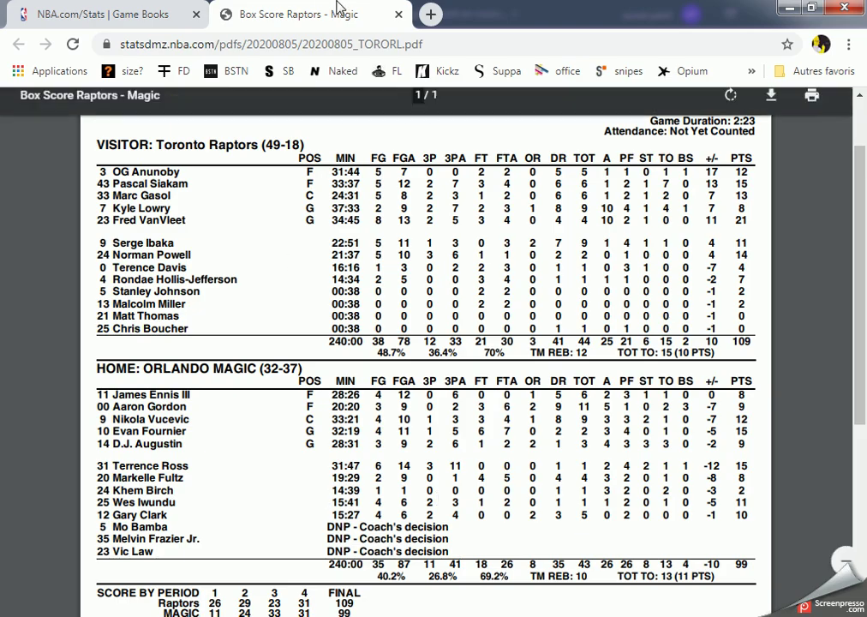
pyautogui.middleClick(313, 14)
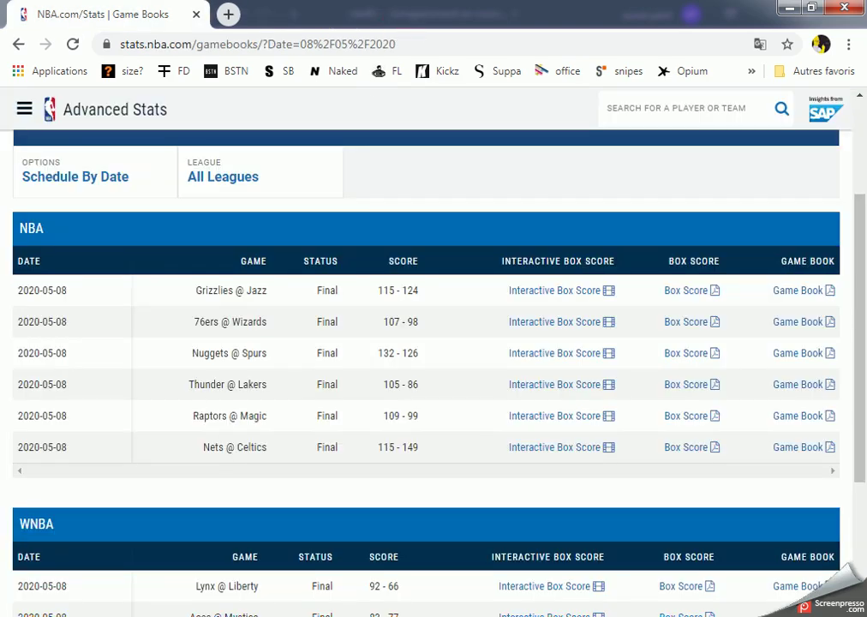
pyautogui.hotkey('alt', 'Tab')
pyautogui.click(22, 588)
pyautogui.click(22, 588)
pyautogui.click(22, 587)
pyautogui.click(22, 588)
pyautogui.click(22, 588)
pyautogui.click(22, 587)
pyautogui.click(23, 588)
pyautogui.click(213, 589)
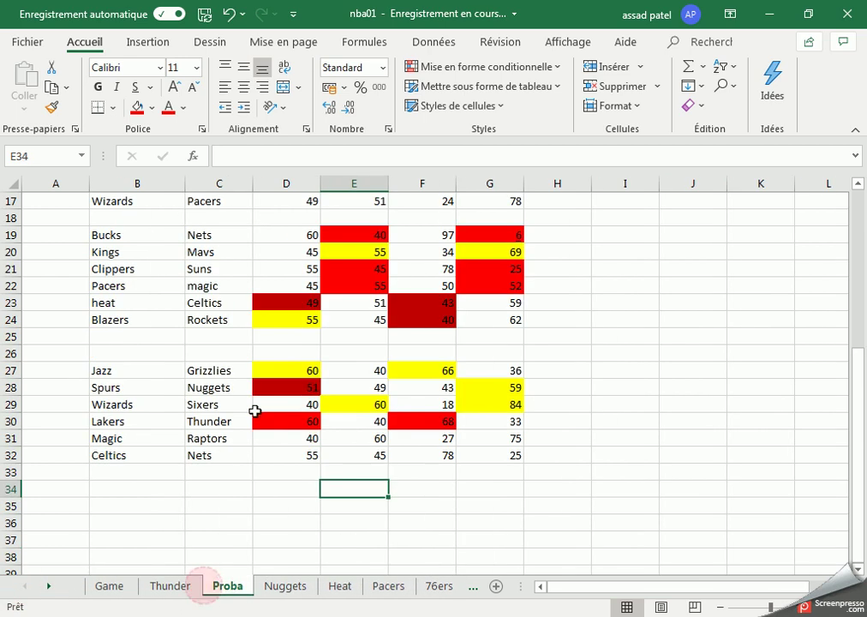
# Step: Fill the Raptors' prediction cells E31 and G31 in the Magic–Raptors row with yellow
pyautogui.click(286, 439)
pyautogui.click(354, 439)
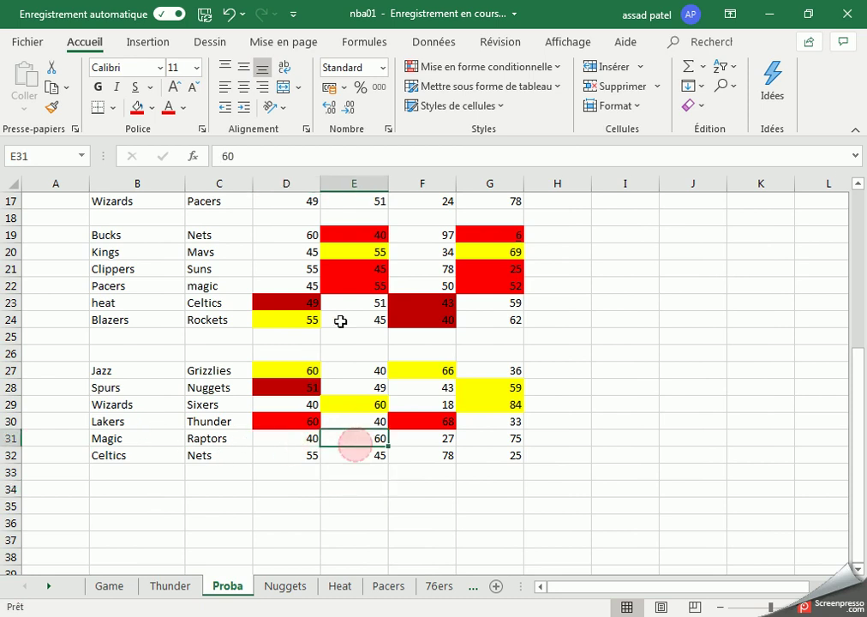
pyautogui.click(153, 108)
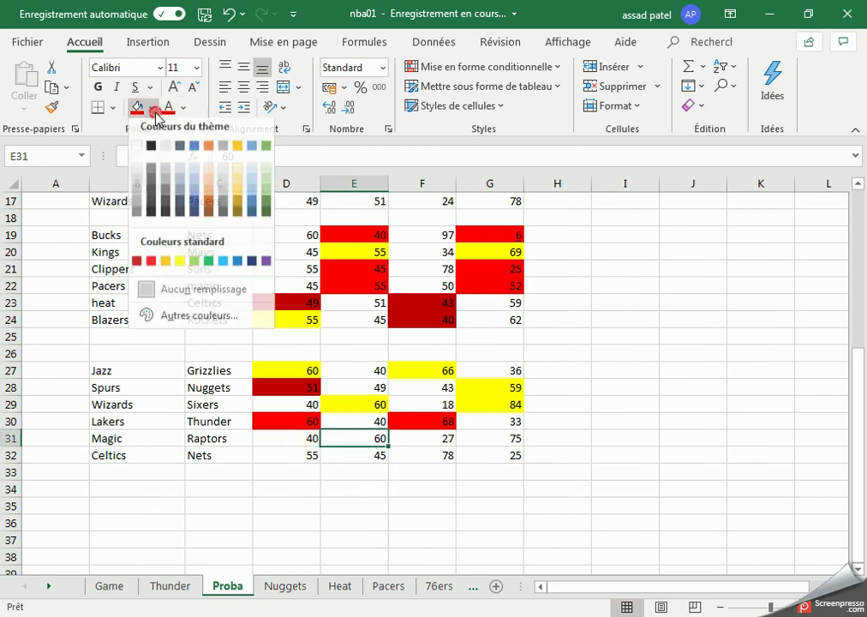
pyautogui.click(180, 260)
pyautogui.click(498, 438)
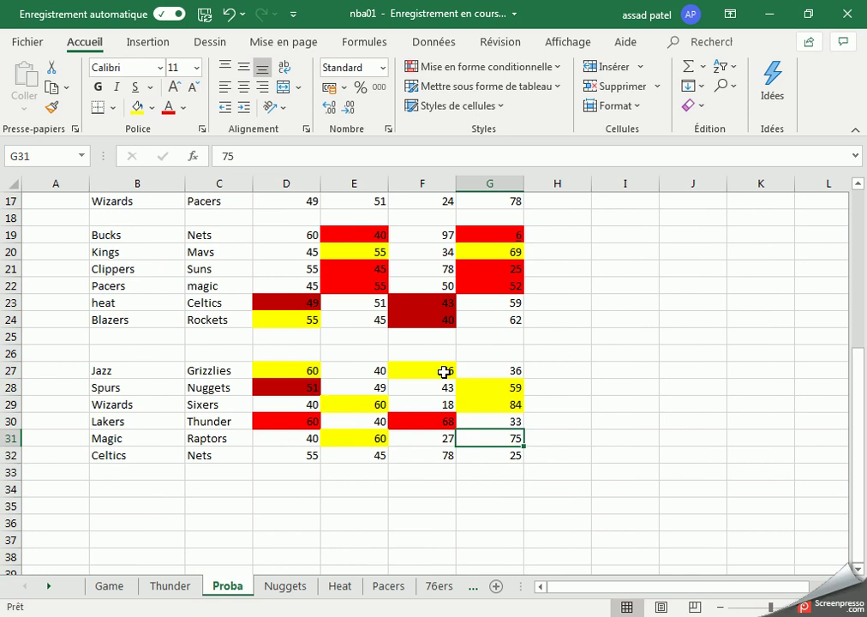
pyautogui.click(137, 109)
# Step: Open the Nets @ Celtics box score from the browser's game list, view both teams' points, and switch back to the workbook
pyautogui.click(396, 459)
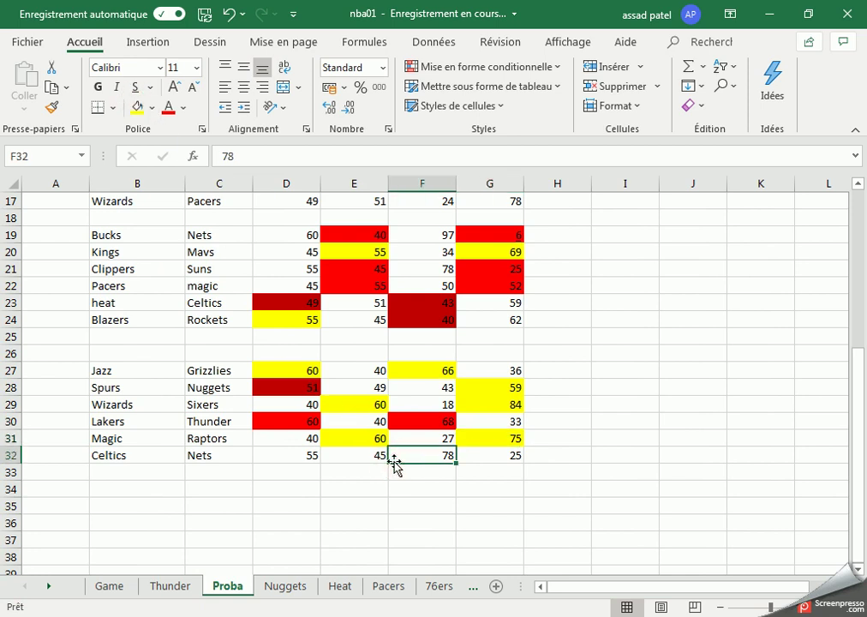
pyautogui.hotkey('alt', 'Tab')
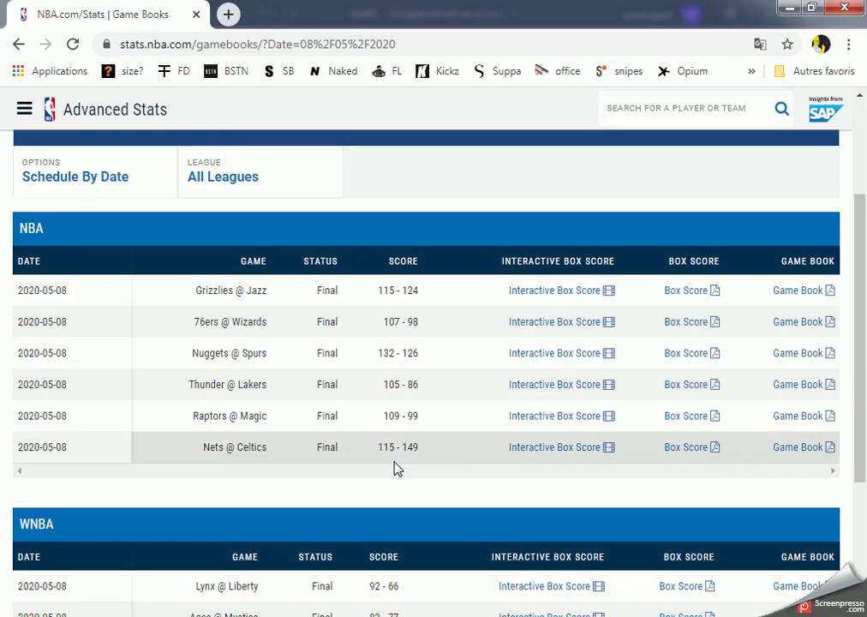
pyautogui.click(714, 448)
pyautogui.scroll(-2, 534, 405)
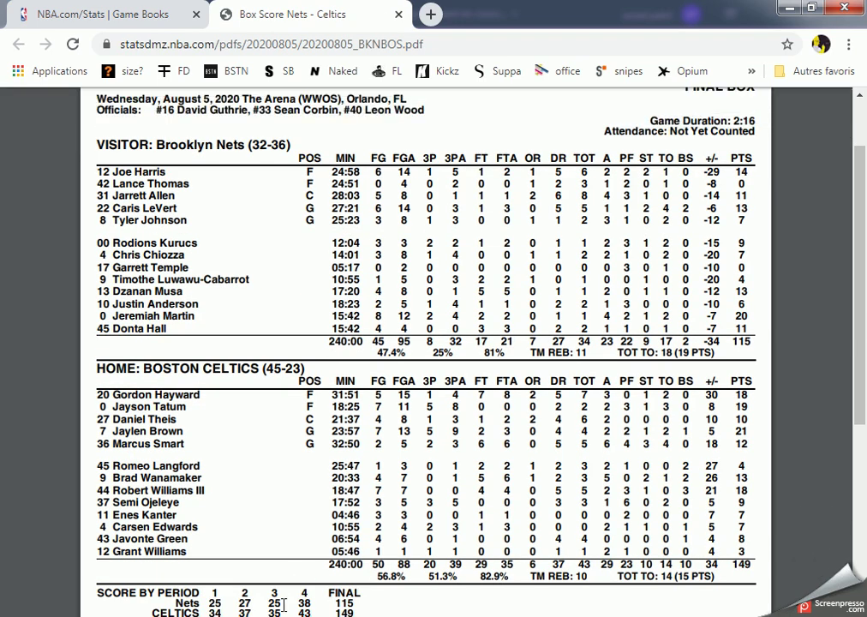
pyautogui.hotkey('alt', 'Tab')
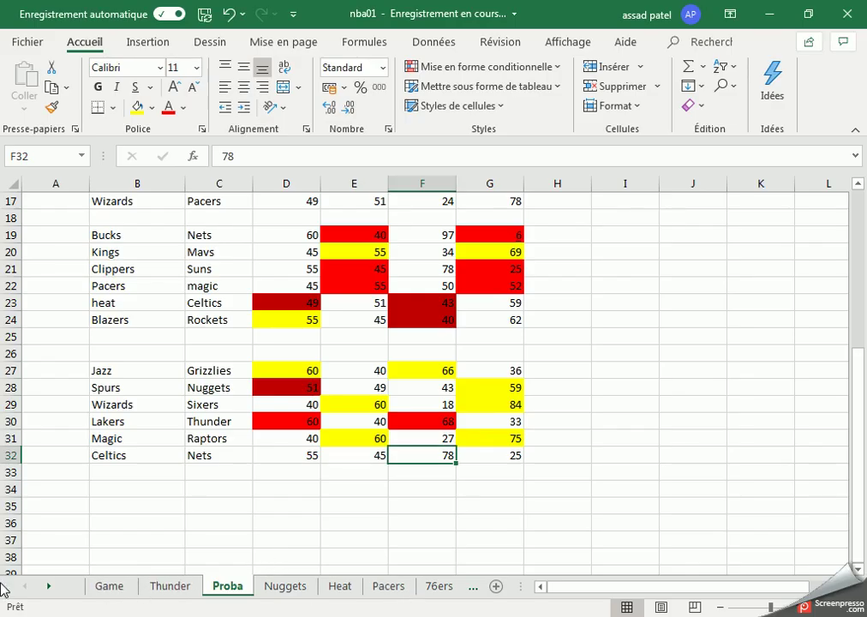
# Step: Open the Celtics sheet and add the header "Game 4" in G5, beside Game 3
pyautogui.click(56, 588)
pyautogui.click(56, 589)
pyautogui.click(57, 589)
pyautogui.click(59, 589)
pyautogui.click(58, 588)
pyautogui.click(58, 589)
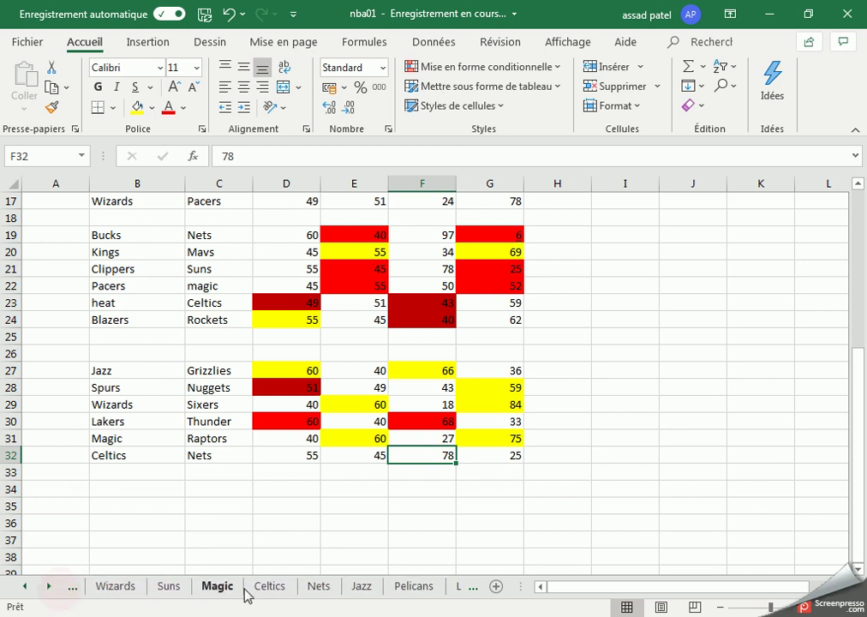
pyautogui.click(282, 589)
pyautogui.click(479, 251)
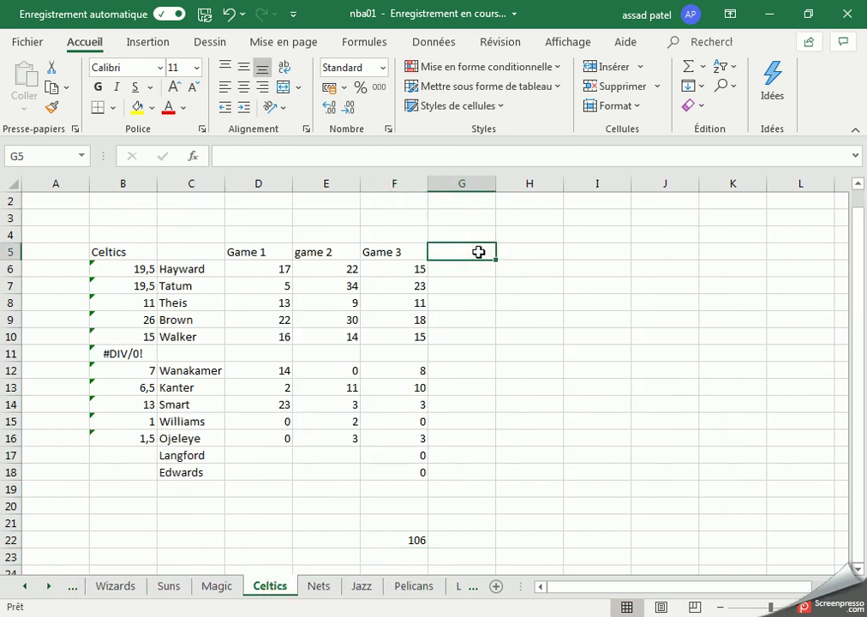
pyautogui.write('Game 4')
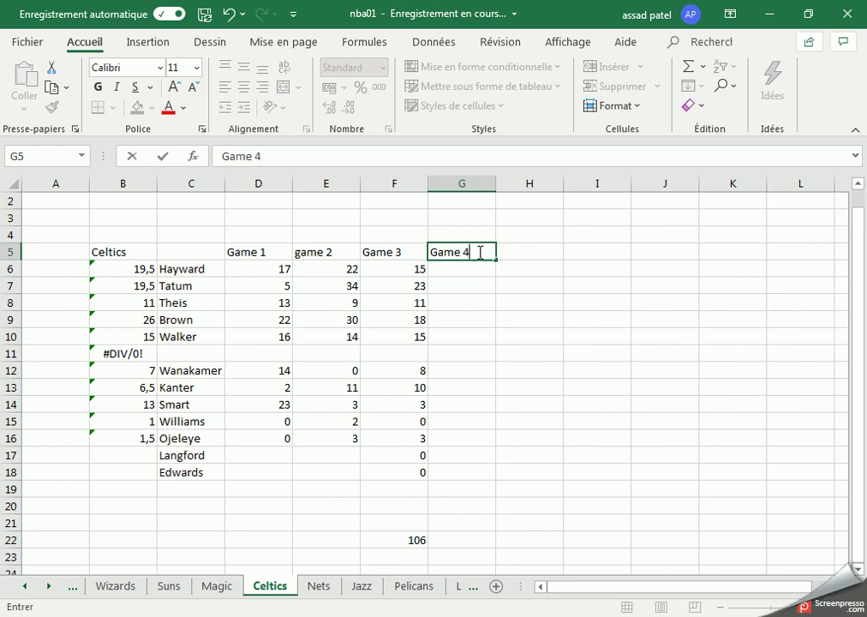
pyautogui.press('Return')
# Step: Enter the Celtics' Game 4 points from the box score: Hayward 18 in G6, Tatum 19 in G7 and Theis 10 in G8
pyautogui.hotkey('alt', 'Tab')
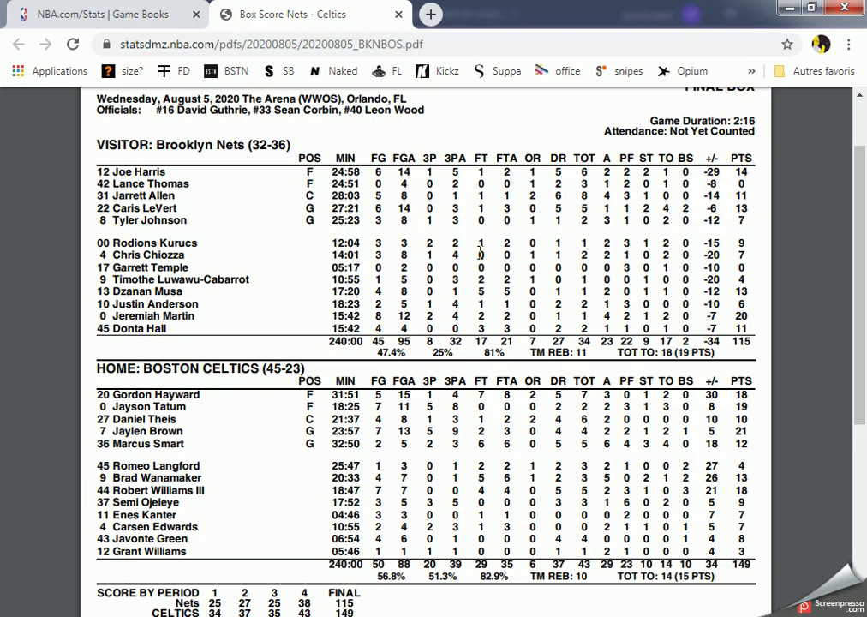
pyautogui.hotkey('alt', 'Tab')
pyautogui.write('18')
pyautogui.press('Return')
pyautogui.hotkey('alt', 'Tab')
pyautogui.hotkey('alt', 'Tab')
pyautogui.write('19')
pyautogui.press('Return')
pyautogui.hotkey('alt', 'Tab')
pyautogui.hotkey('alt', 'Tab')
pyautogui.write('10')
pyautogui.press('Return')
# Step: Enter the Game 4 points of the last two starter rows: 21 for Brown in G9 and 12 in G10
pyautogui.hotkey('alt', 'Tab')
pyautogui.hotkey('alt', 'Tab')
pyautogui.write('21')
pyautogui.press('Return')
pyautogui.write('12')
pyautogui.press('Return')
pyautogui.press('Return')
# Step: Check the Celtics bench in the box score and enter 4 Game 4 points for Langford in G17
pyautogui.hotkey('alt', 'Tab')
pyautogui.hotkey('alt', 'Tab')
pyautogui.press('Return')
pyautogui.press('Return')
pyautogui.press('Return')
pyautogui.press('Return')
pyautogui.press('Return')
pyautogui.write('4')
pyautogui.press('Up')
# Step: Look up Wanamaker in the box score and enter his 13 Game 4 points in G12
pyautogui.hotkey('alt', 'Tab')
pyautogui.hotkey('alt', 'Tab')
pyautogui.press('Up')
pyautogui.press('Up')
pyautogui.press('Up')
pyautogui.press('Up')
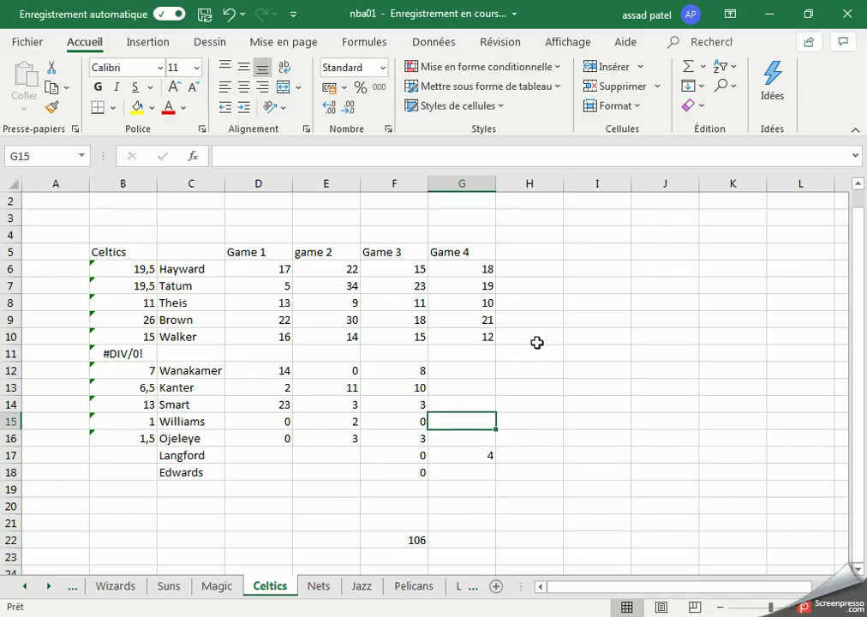
pyautogui.write('13')
pyautogui.press('Return')
# Step: Take the next bench score from the box score and enter 18 in the Williams row, G15
pyautogui.hotkey('alt', 'Tab')
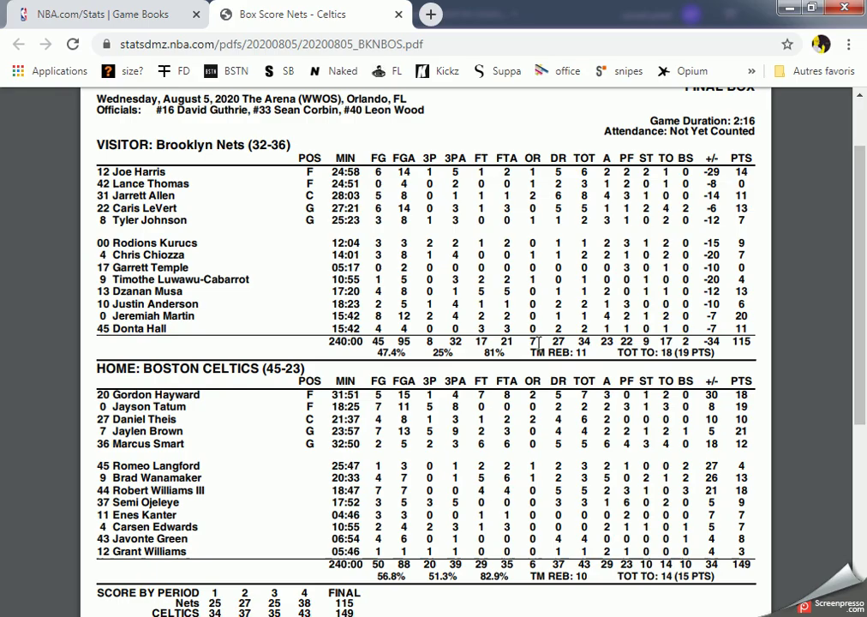
pyautogui.hotkey('alt', 'Tab')
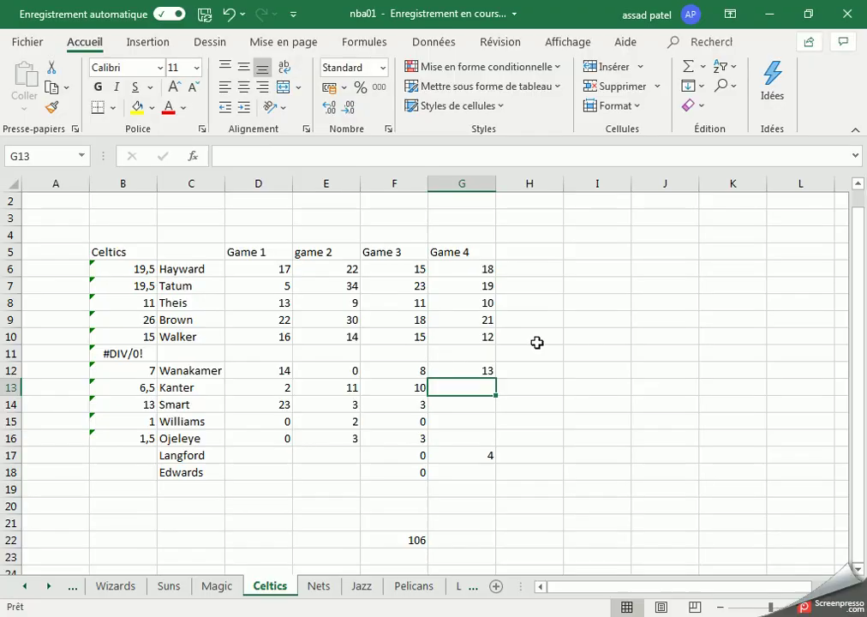
pyautogui.press('Down')
pyautogui.press('Down')
pyautogui.write('18')
pyautogui.press('Return')
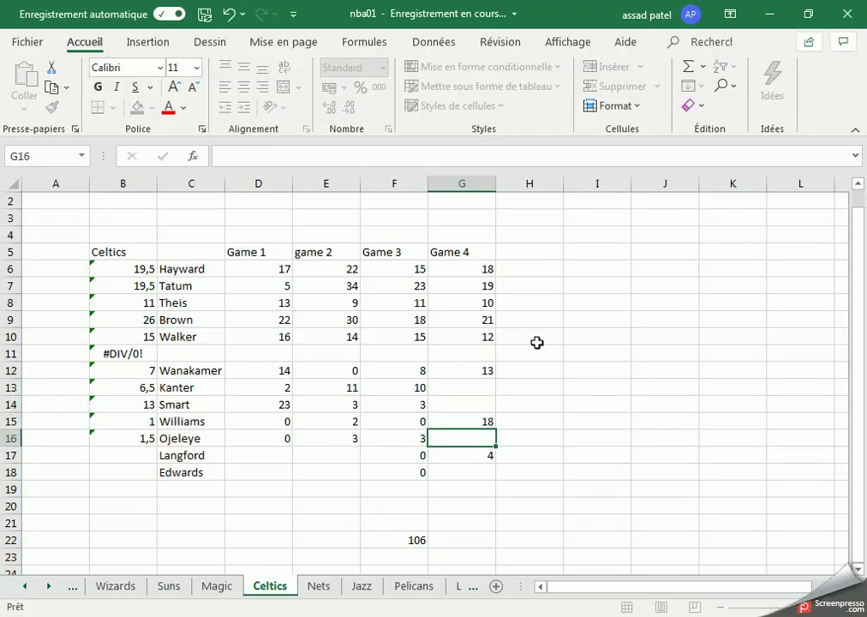
# Step: Look up Ojeleye in the box score and enter his 9 Game 4 points in G16
pyautogui.hotkey('alt', 'Tab')
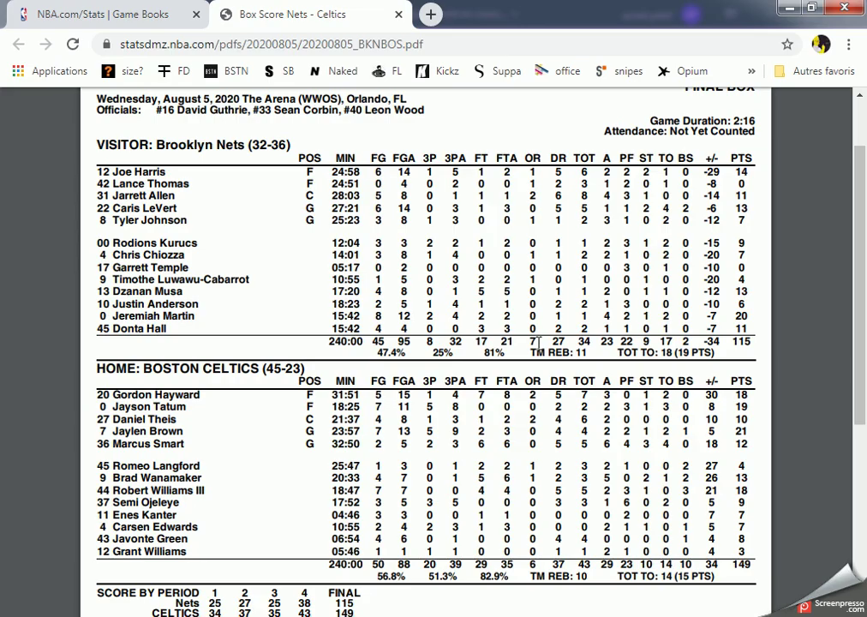
pyautogui.hotkey('alt', 'Tab')
pyautogui.press('Up')
pyautogui.press('Up')
pyautogui.press('Down')
pyautogui.press('Down')
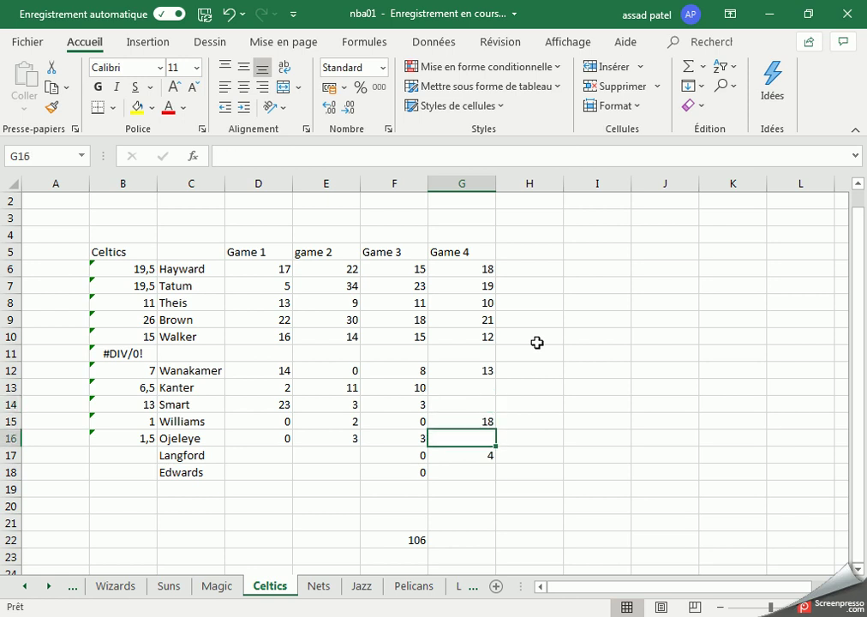
pyautogui.write('9')
pyautogui.press('Up')
# Step: Look up Kanter in the box score and enter his 7 Game 4 points in G13
pyautogui.hotkey('alt', 'Tab')
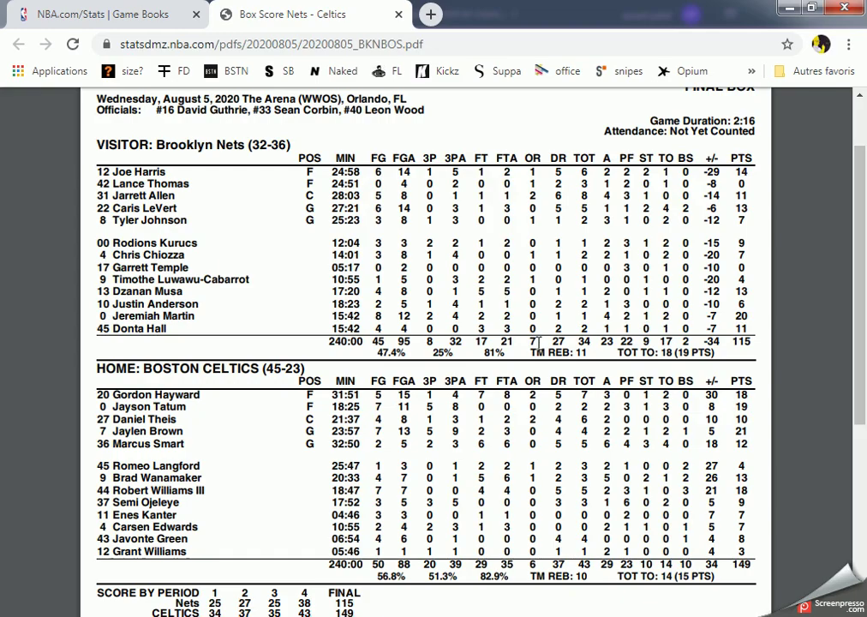
pyautogui.hotkey('alt', 'Tab')
pyautogui.press('Up')
pyautogui.press('Up')
pyautogui.press('Up')
pyautogui.press('Down')
pyautogui.write('7')
pyautogui.press('Return')
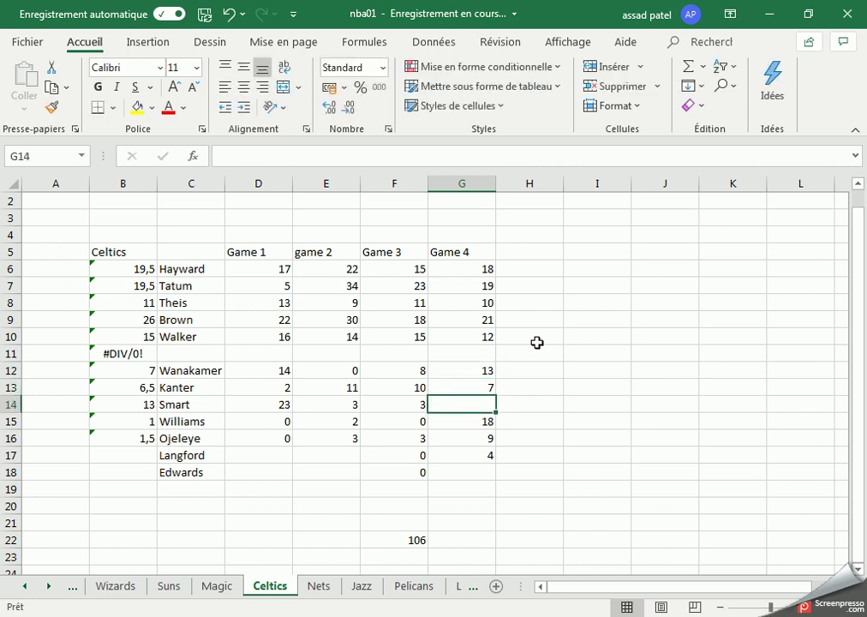
# Step: Look up Edwards in the box score and enter his 7 Game 4 points in G18
pyautogui.hotkey('alt', 'Tab')
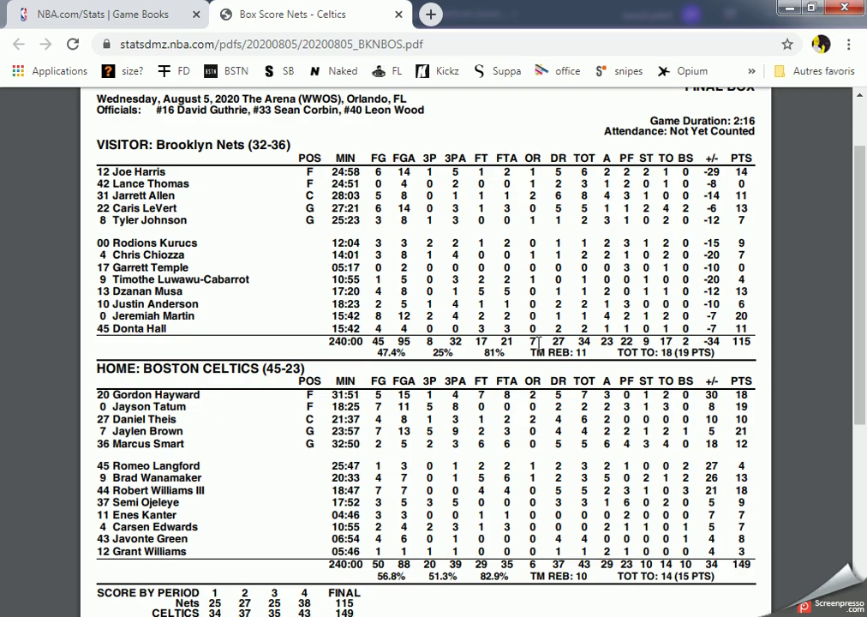
pyautogui.hotkey('alt', 'Tab')
pyautogui.press('Down')
pyautogui.press('Down')
pyautogui.press('Down')
pyautogui.press('Down')
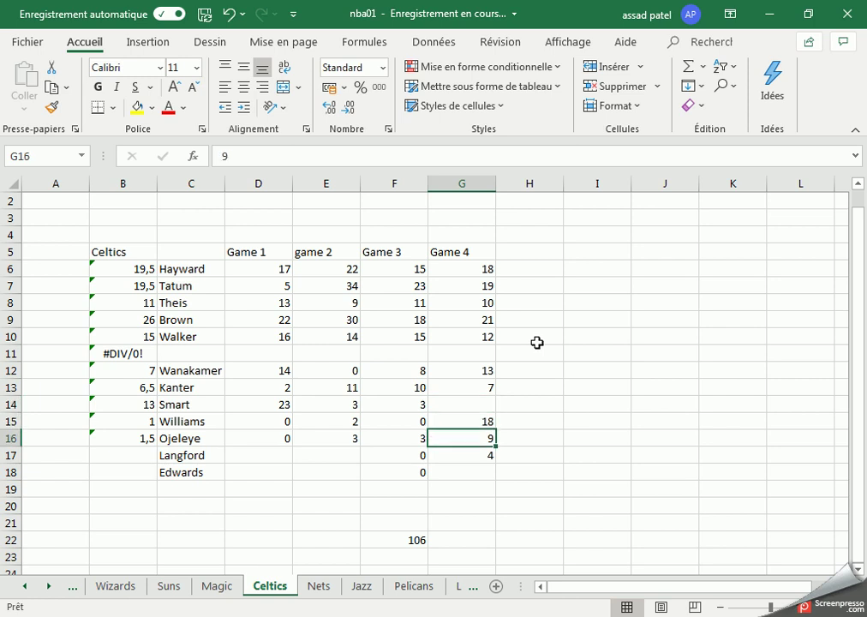
pyautogui.write('7')
pyautogui.press('Return')
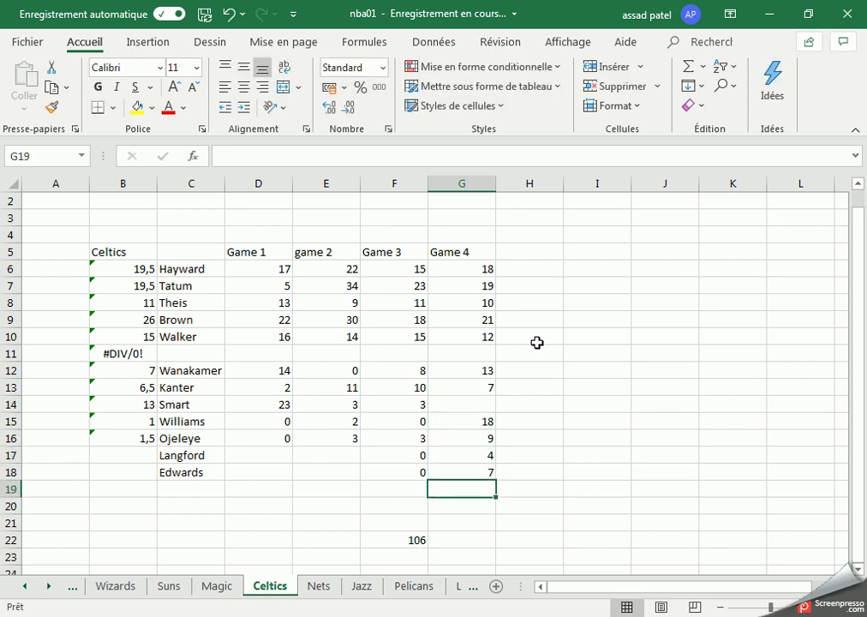
# Step: Add the missing player Green from the box score in C19 with 8 Game 4 points in G19
pyautogui.hotkey('alt', 'Tab')
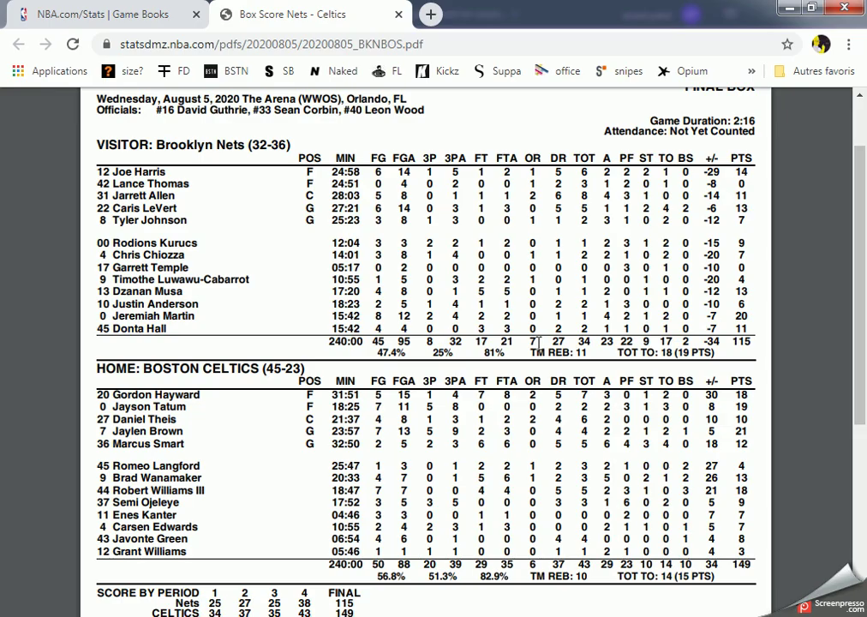
pyautogui.hotkey('alt', 'Tab')
pyautogui.press('Left')
pyautogui.press('Left')
pyautogui.press('Left')
pyautogui.press('Left')
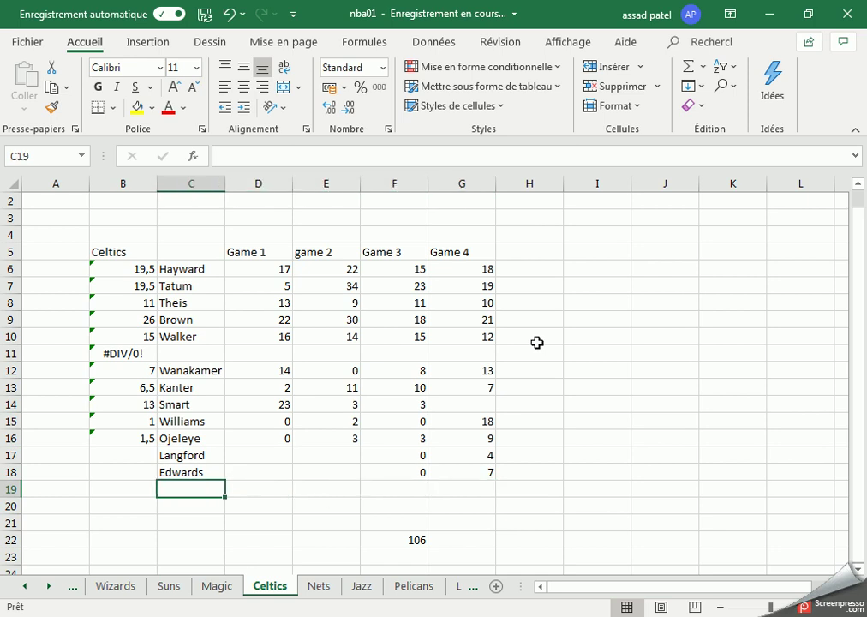
pyautogui.write('Green')
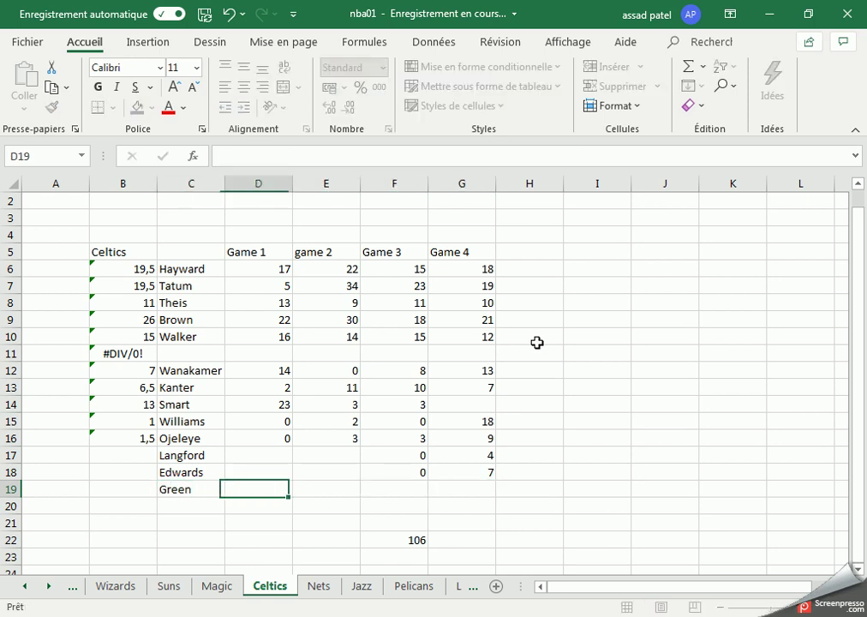
pyautogui.press('Right')
pyautogui.press('Right')
pyautogui.press('Right')
pyautogui.press('Right')
pyautogui.press('Right')
pyautogui.press('Left')
pyautogui.write('8')
pyautogui.press('Return')
# Step: Take the last Celtics score from the box score and enter 3 in the empty Game 4 cell G14
pyautogui.hotkey('alt', 'Tab')
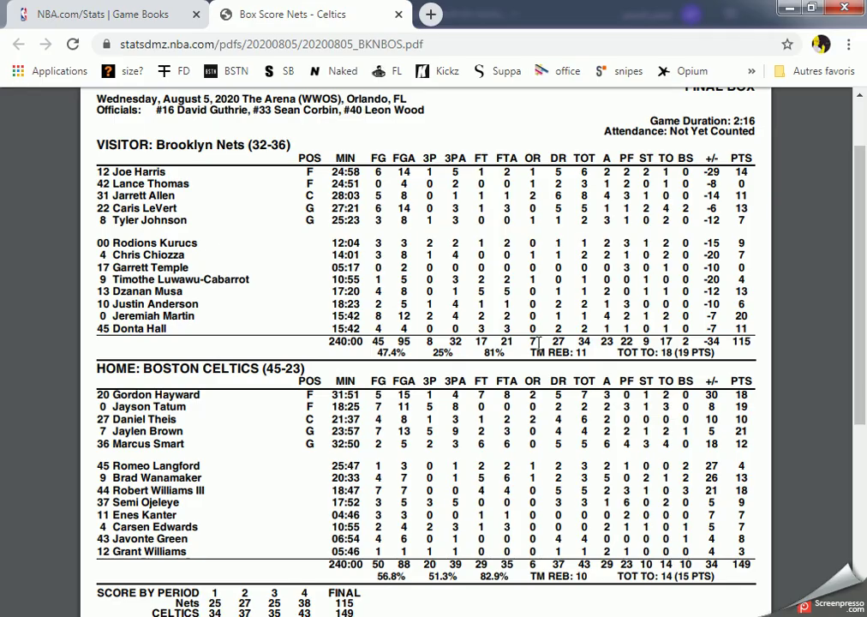
pyautogui.hotkey('alt', 'Tab')
pyautogui.press('Up')
pyautogui.press('Up')
pyautogui.press('Up')
pyautogui.press('Up')
pyautogui.press('Up')
pyautogui.press('Up')
pyautogui.write('3')
pyautogui.click(538, 342)
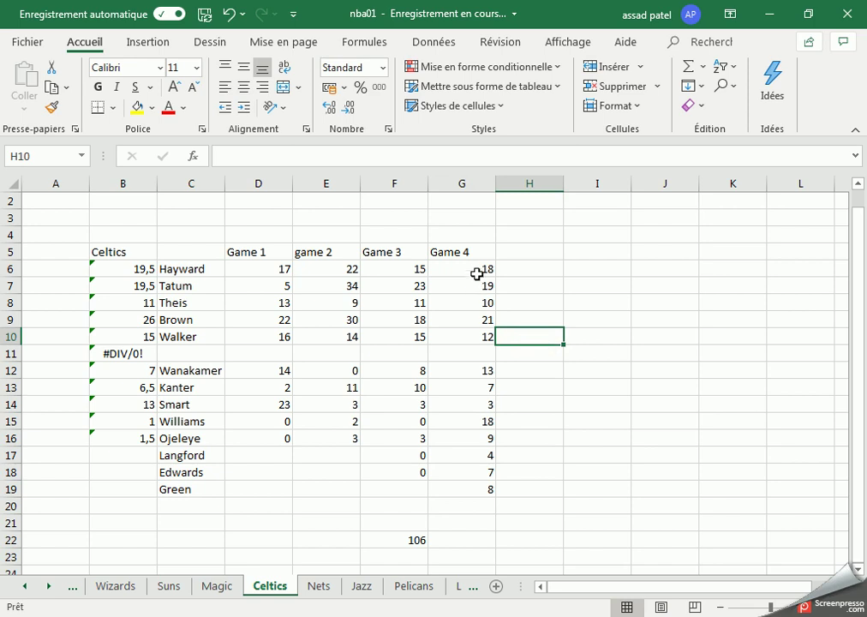
# Step: Copy the Game 3 total formula from F22 across to G22 to total the Celtics' Game 4 points
pyautogui.click(448, 546)
pyautogui.click(422, 546)
pyautogui.moveTo(427, 548); pyautogui.dragTo(490, 552)
pyautogui.click(573, 524)
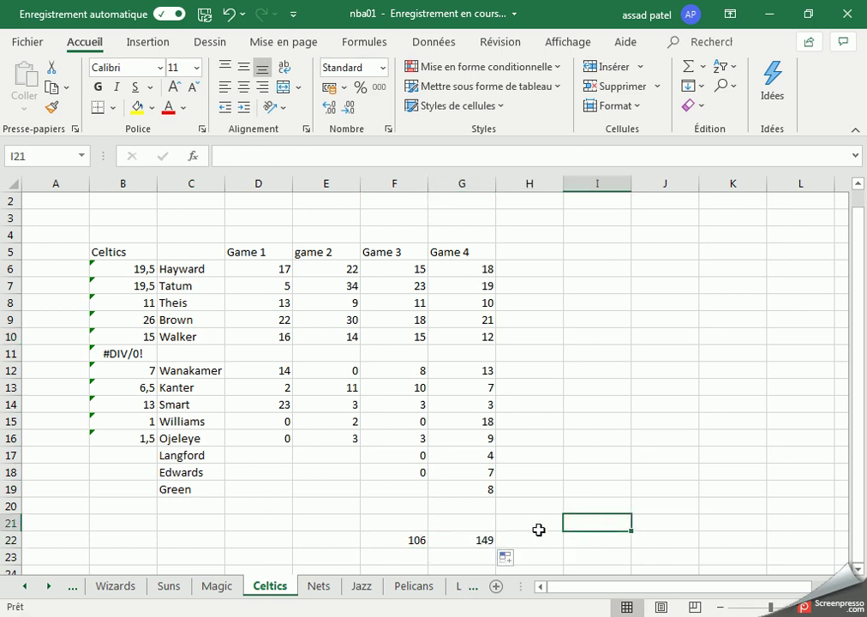
pyautogui.click(24, 586)
pyautogui.click(24, 586)
pyautogui.click(24, 586)
pyautogui.click(24, 586)
pyautogui.click(48, 586)
pyautogui.click(49, 586)
pyautogui.click(49, 586)
pyautogui.click(49, 586)
pyautogui.click(49, 586)
pyautogui.click(48, 586)
pyautogui.click(49, 586)
pyautogui.click(49, 586)
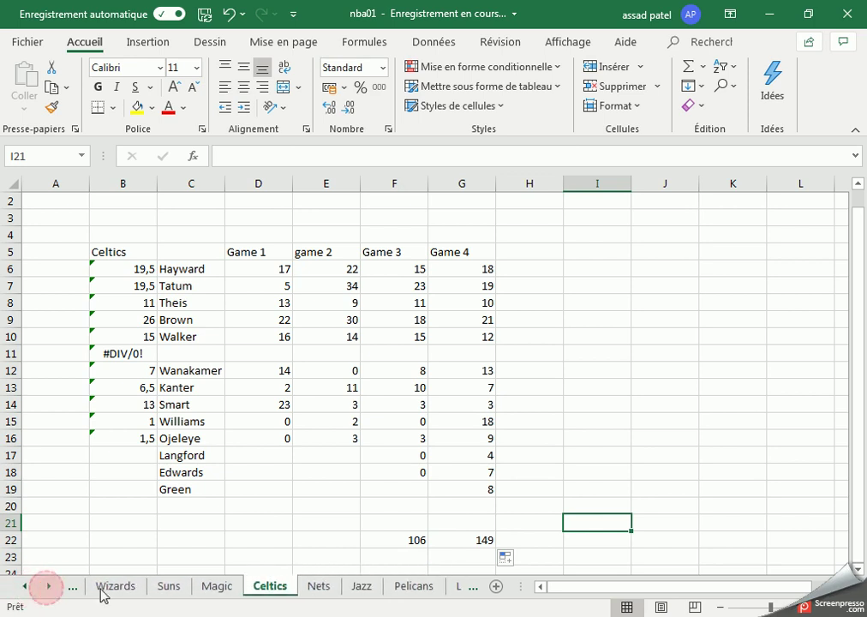
# Step: Open the Nets sheet and add the header "Game 4" in G7, beside Game 3
pyautogui.click(312, 591)
pyautogui.scroll(1, 474, 257)
pyautogui.click(470, 255)
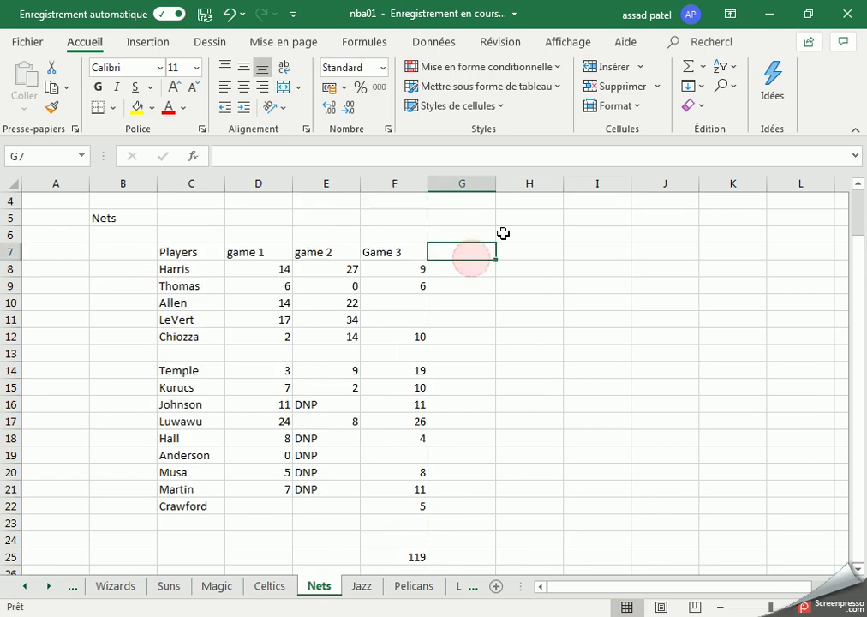
pyautogui.write('Ga')
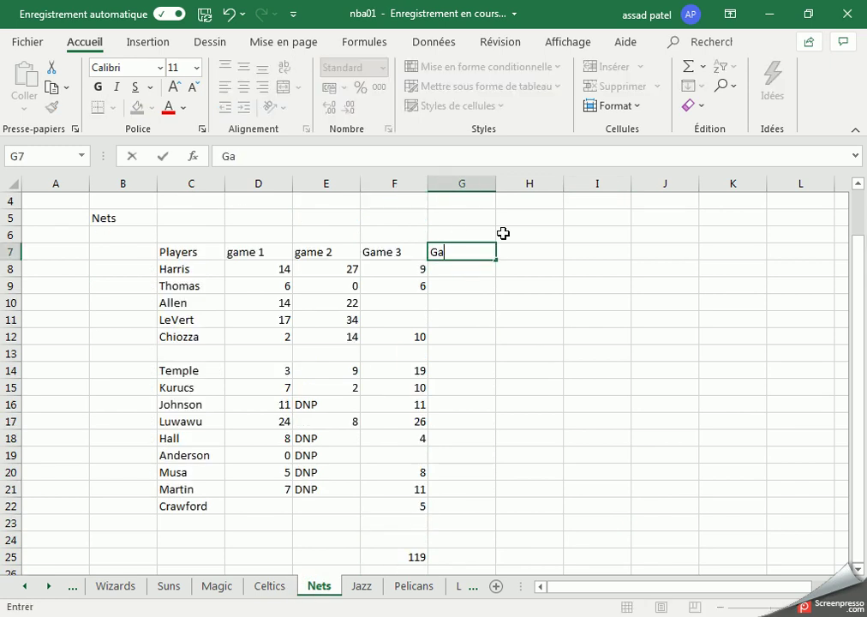
pyautogui.write('me 4')
pyautogui.press('Return')
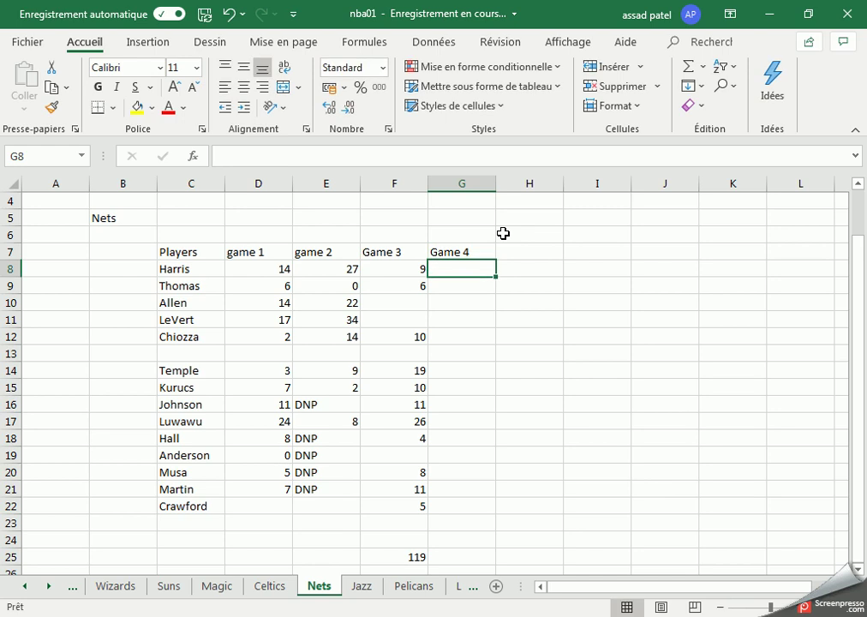
# Step: Enter the Nets' Game 4 points from the box score: 14 for Harris in G8 and 0 for Thomas in G9
pyautogui.hotkey('alt', 'Tab')
pyautogui.hotkey('alt', 'Tab')
pyautogui.write('14')
pyautogui.press('Return')
pyautogui.hotkey('alt', 'Tab')
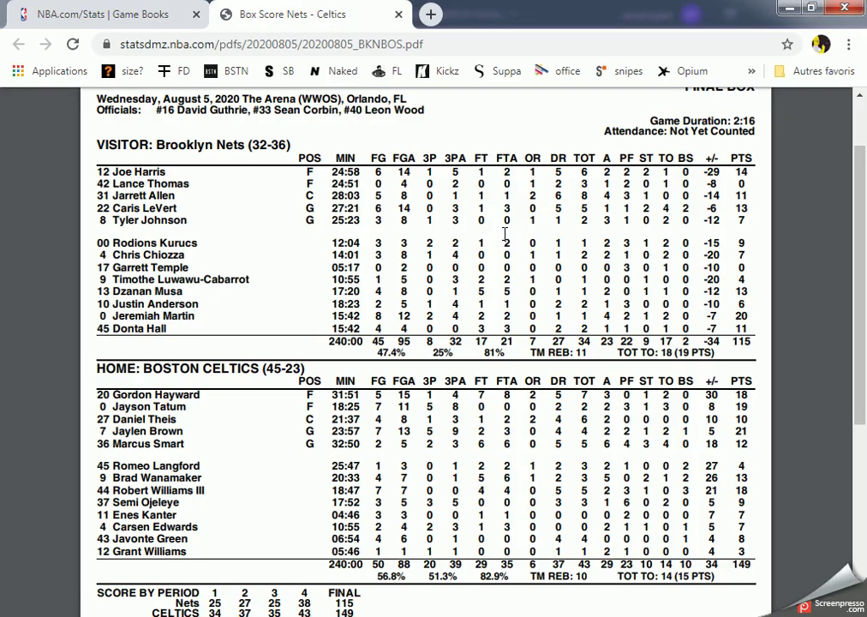
pyautogui.hotkey('alt', 'Tab')
pyautogui.write('0')
pyautogui.press('Return')
# Step: Enter the Game 4 points of the next two Nets players: 11 for Allen in G10 and 13 for LeVert in G11
pyautogui.hotkey('alt', 'Tab')
pyautogui.hotkey('alt', 'Tab')
pyautogui.hotkey('alt', 'Tab')
pyautogui.hotkey('alt', 'Tab')
pyautogui.write('13')
pyautogui.press('Return')
# Step: Look up Johnson in the box score and enter his 7 Game 4 points in G16
pyautogui.press('Down')
pyautogui.press('Down')
pyautogui.press('Down')
pyautogui.press('Down')
pyautogui.hotkey('alt', 'Tab')
pyautogui.hotkey('alt', 'Tab')
pyautogui.write('7')
pyautogui.press('Up')
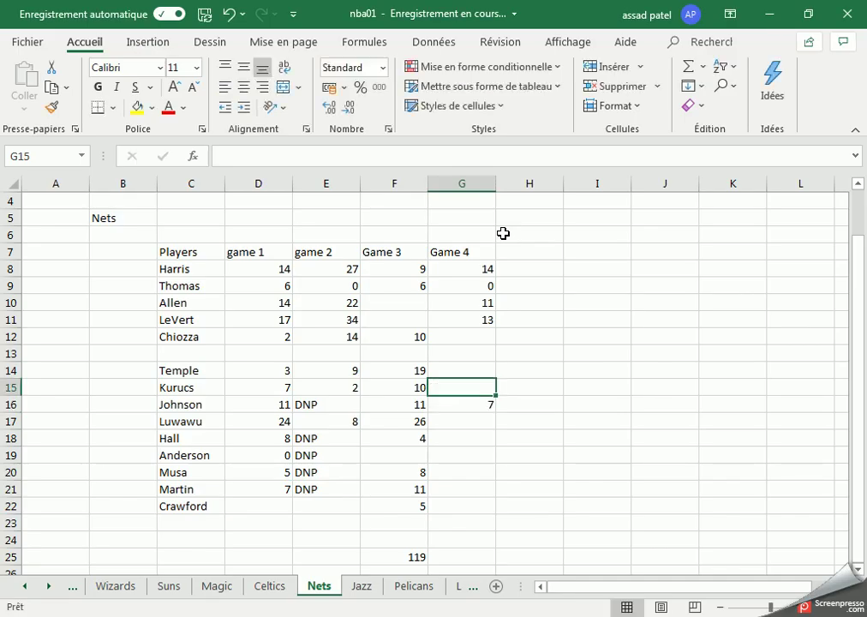
# Step: Look up Kurucs in the Nets box score and enter his 9 Game 4 points in G15
pyautogui.press('Down')
pyautogui.press('Down')
pyautogui.press('Up')
pyautogui.press('Up')
pyautogui.hotkey('alt', 'Tab')
pyautogui.hotkey('alt', 'Tab')
pyautogui.write('9')
# Step: Check the box score for Chiozza and enter his 7 Game 4 points in G12
pyautogui.press('Down')
pyautogui.press('Down')
pyautogui.press('Down')
pyautogui.press('Down')
pyautogui.press('Down')
pyautogui.press('Down')
pyautogui.press('Up')
pyautogui.press('Up')
pyautogui.press('Up')
pyautogui.press('Up')
pyautogui.press('Up')
pyautogui.press('Up')
pyautogui.press('Up')
pyautogui.press('Up')
pyautogui.press('Up')
pyautogui.press('Up')
pyautogui.hotkey('alt', 'Tab')
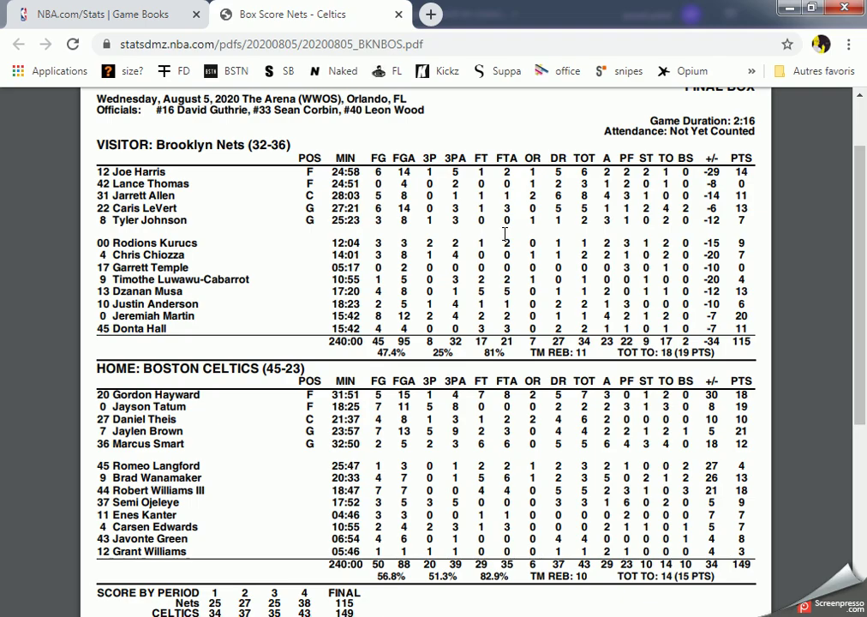
pyautogui.hotkey('alt', 'Tab')
pyautogui.write('7')
pyautogui.press('Return')
# Step: Look up Temple in the box score and enter his 0 Game 4 points in G14
pyautogui.press('Down')
pyautogui.press('Down')
pyautogui.press('Up')
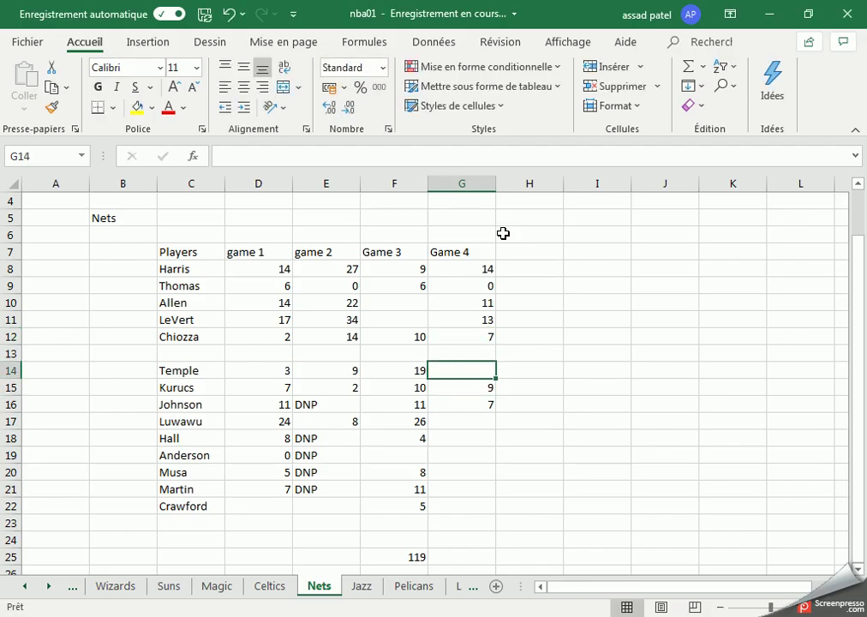
pyautogui.hotkey('alt', 'Tab')
pyautogui.hotkey('alt', 'Tab')
pyautogui.write('0')
pyautogui.press('Return')
# Step: Look up Luwawu in the box score and enter his 4 Game 4 points in G17
pyautogui.press('Down')
pyautogui.press('Down')
pyautogui.hotkey('alt', 'Tab')
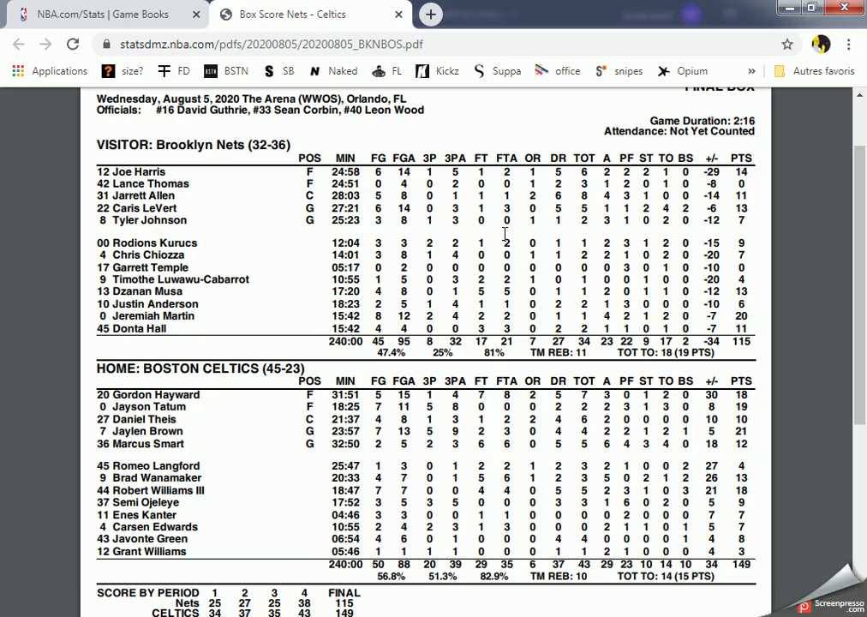
pyautogui.hotkey('alt', 'Tab')
pyautogui.write('4')
pyautogui.press('Return')
# Step: Look up Musa in the box score and enter his 13 Game 4 points in G20
pyautogui.hotkey('alt', 'Tab')
pyautogui.hotkey('alt', 'Tab')
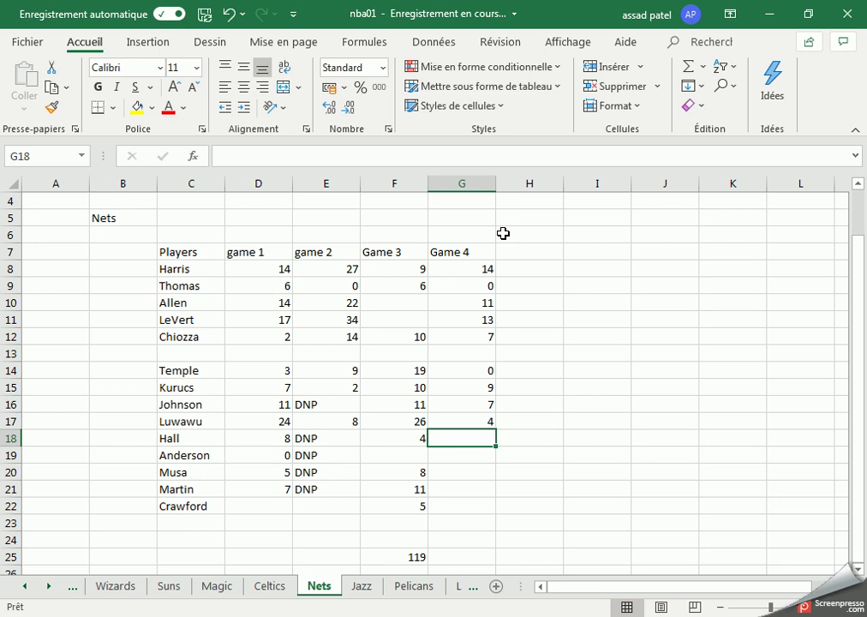
pyautogui.press('Down')
pyautogui.press('Down')
pyautogui.write('13')
pyautogui.press('Return')
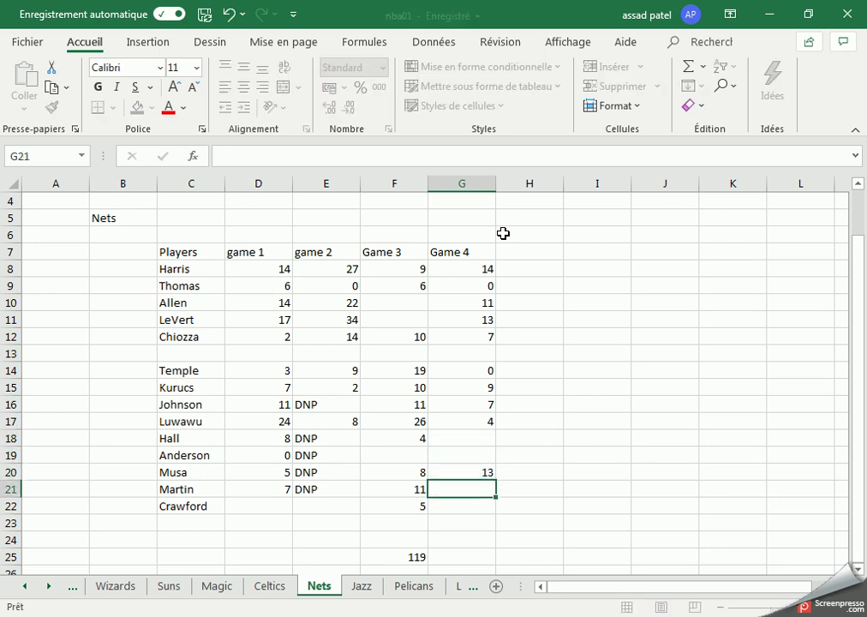
# Step: Look up Martin in the box score and enter his 20 Game 4 points in G21
pyautogui.hotkey('alt', 'Tab')
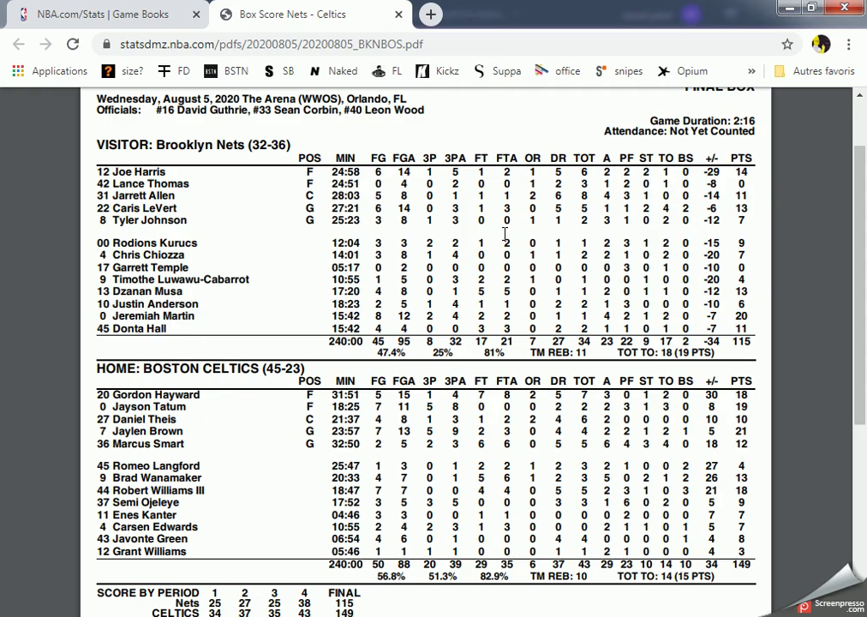
pyautogui.hotkey('alt', 'Tab')
pyautogui.press('Up')
pyautogui.press('Up')
pyautogui.press('Down')
pyautogui.press('Down')
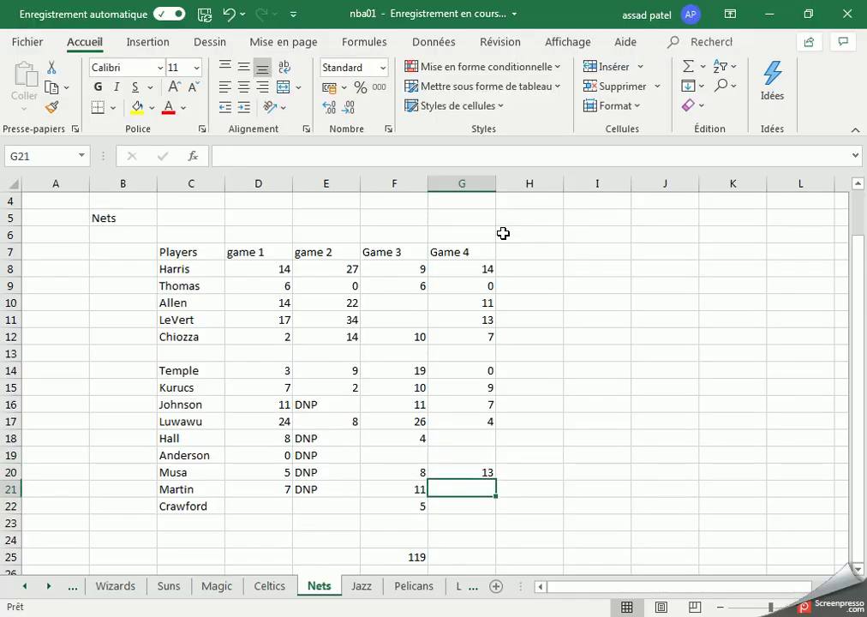
pyautogui.write('20')
pyautogui.press('Return')
# Step: Look up Hall in the box score and enter his 11 Game 4 points in G18
pyautogui.hotkey('alt', 'Tab')
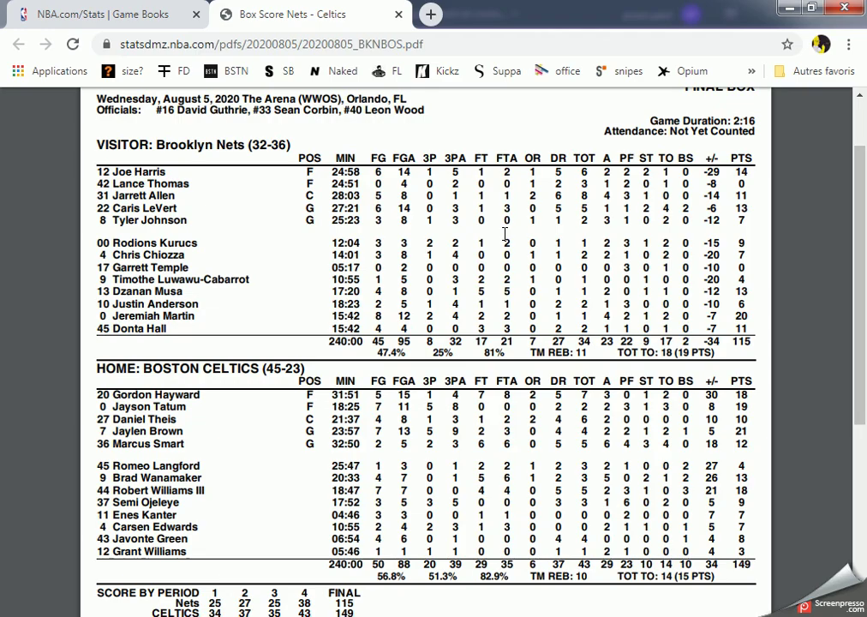
pyautogui.hotkey('alt', 'Tab')
pyautogui.press('Up')
pyautogui.press('Up')
pyautogui.press('Up')
pyautogui.press('Up')
pyautogui.write('11')
pyautogui.click(711, 417)
# Step: Total the Nets' Game 4 points by extending the Game 3 total formula from F25 into G25
pyautogui.click(397, 571)
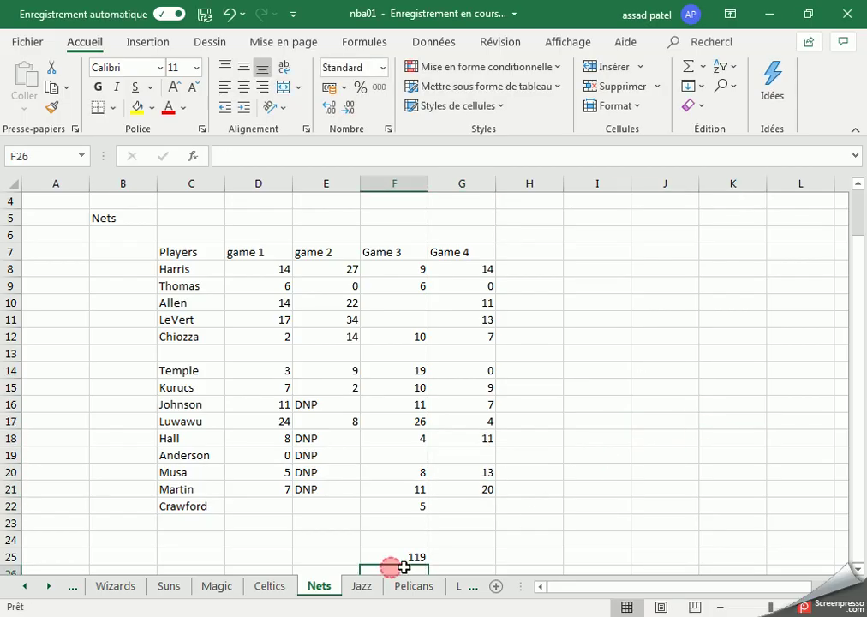
pyautogui.click(418, 558)
pyautogui.click(437, 565)
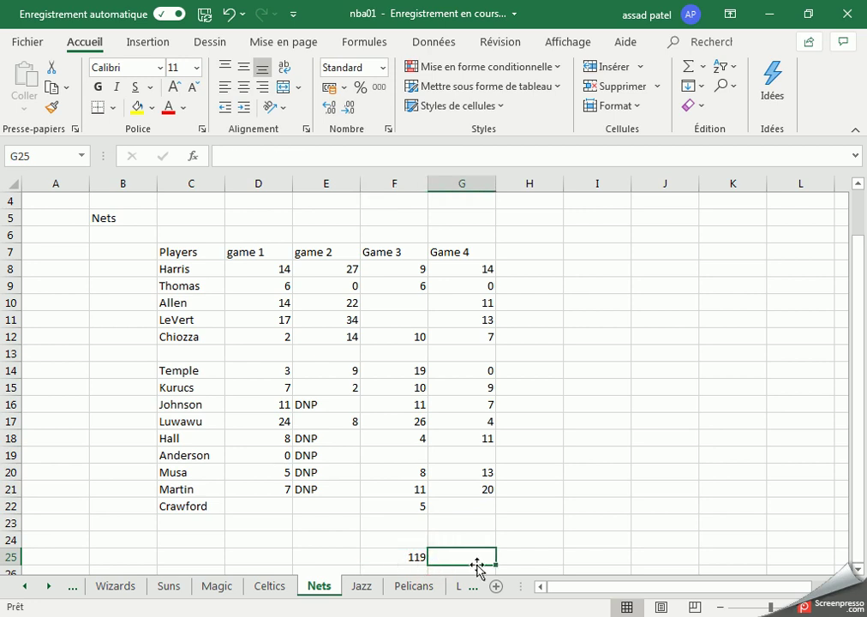
pyautogui.click(415, 559)
pyautogui.moveTo(430, 564); pyautogui.dragTo(464, 562)
pyautogui.click(594, 524)
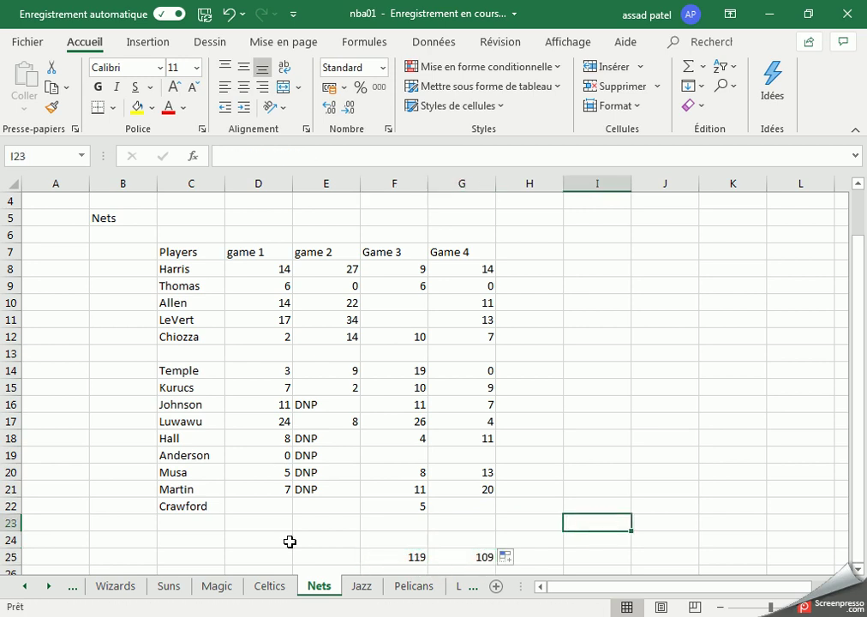
# Step: On the Proba sheet, fill the Celtics' winning probabilities for the Celtics–Nets game, D32 and F32, with yellow
pyautogui.click(24, 586)
pyautogui.click(24, 586)
pyautogui.click(24, 586)
pyautogui.click(24, 586)
pyautogui.click(24, 586)
pyautogui.click(24, 586)
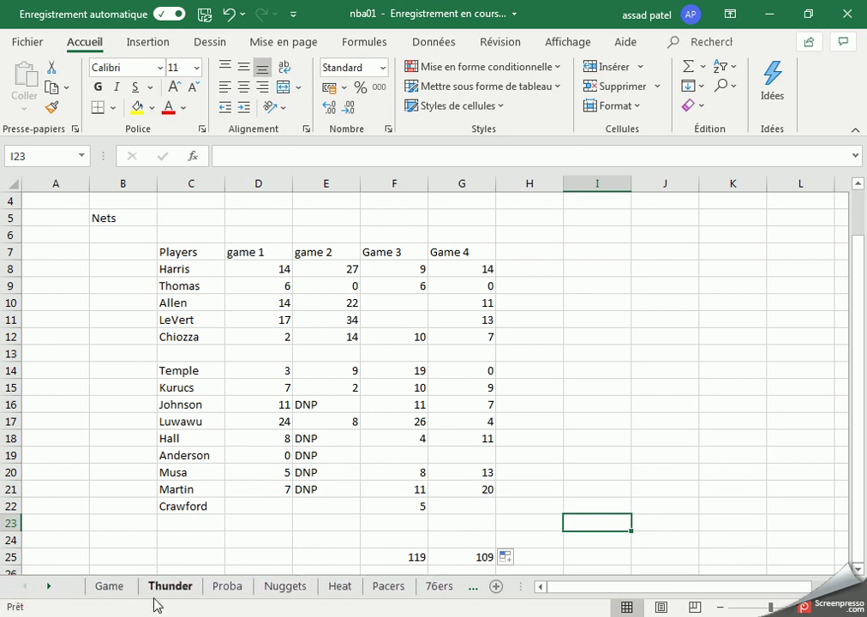
pyautogui.click(219, 586)
pyautogui.click(301, 460)
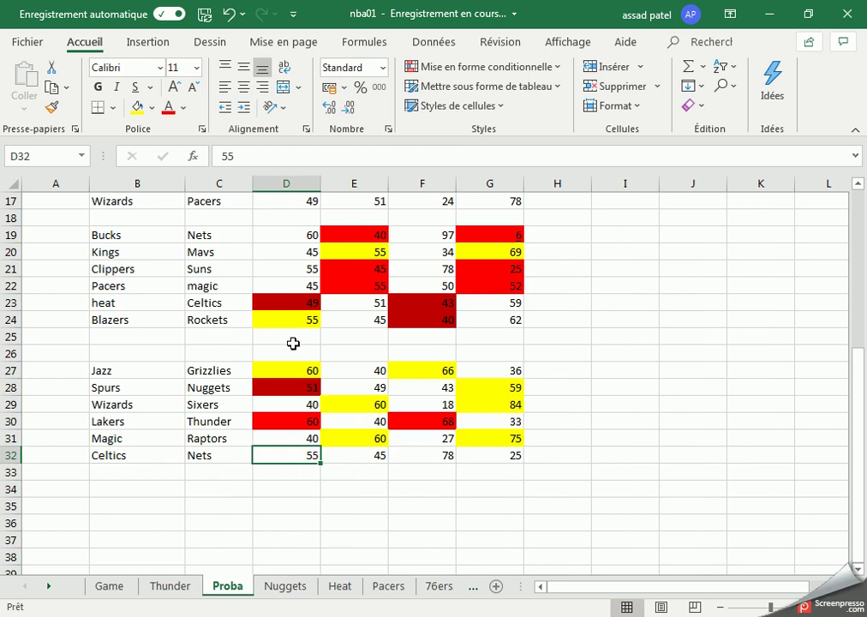
pyautogui.click(136, 107)
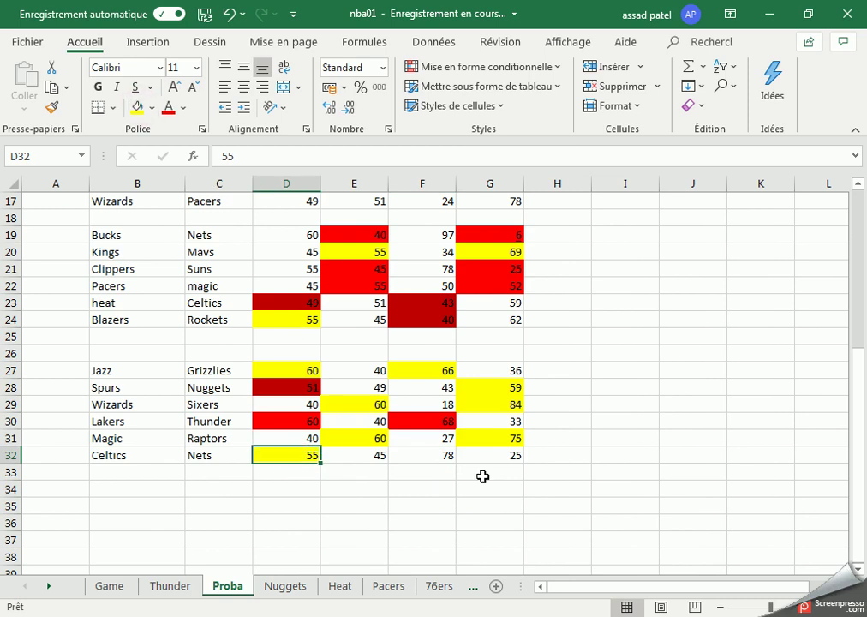
pyautogui.click(412, 457)
pyautogui.click(137, 109)
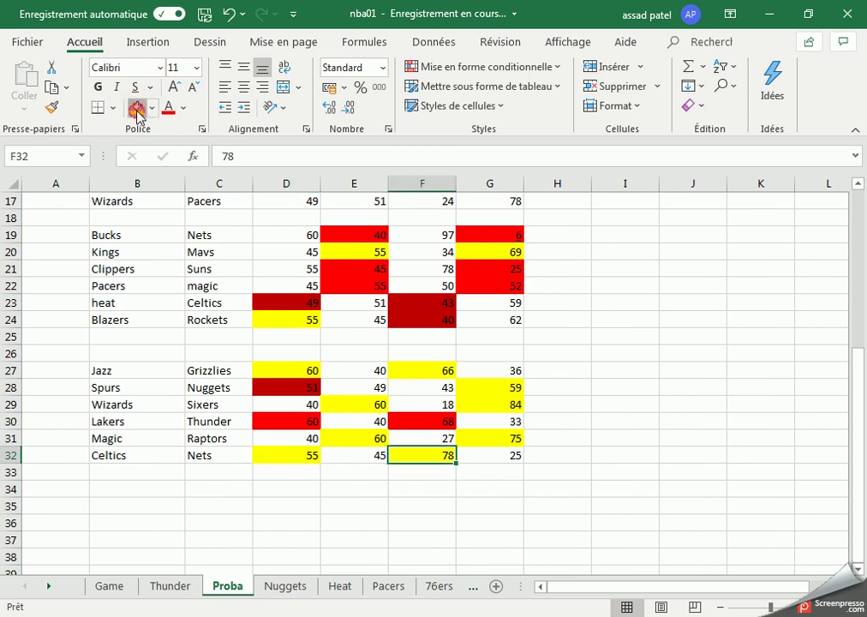
pyautogui.click(375, 504)
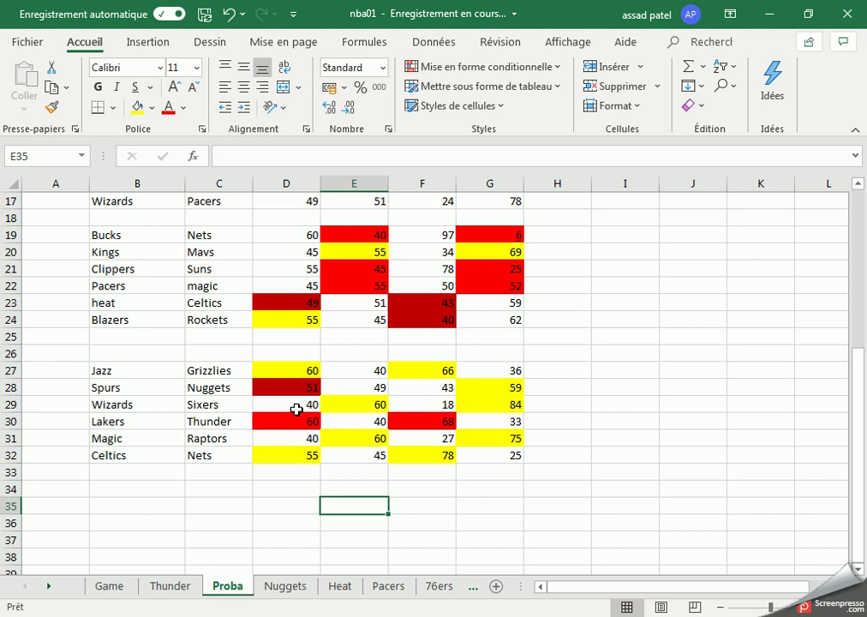